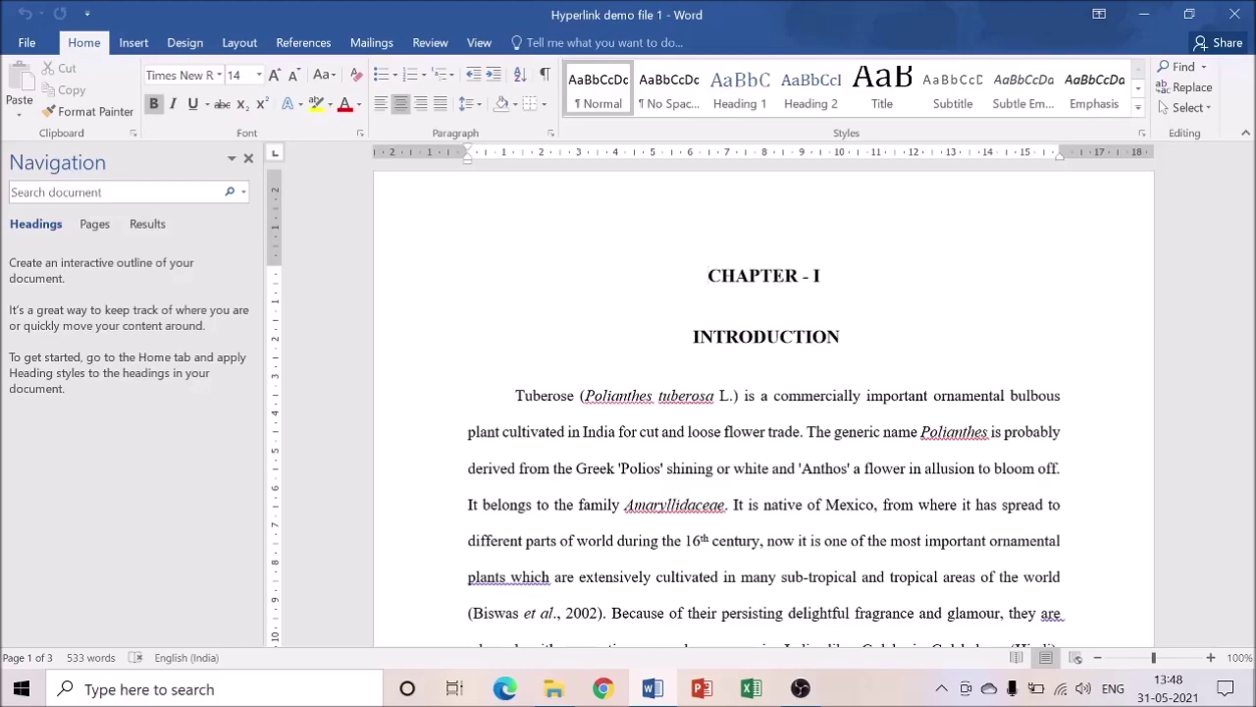
# Step: Look through the chapter text and the reference list at the end of the document
pyautogui.scroll(-15, 763, 402)
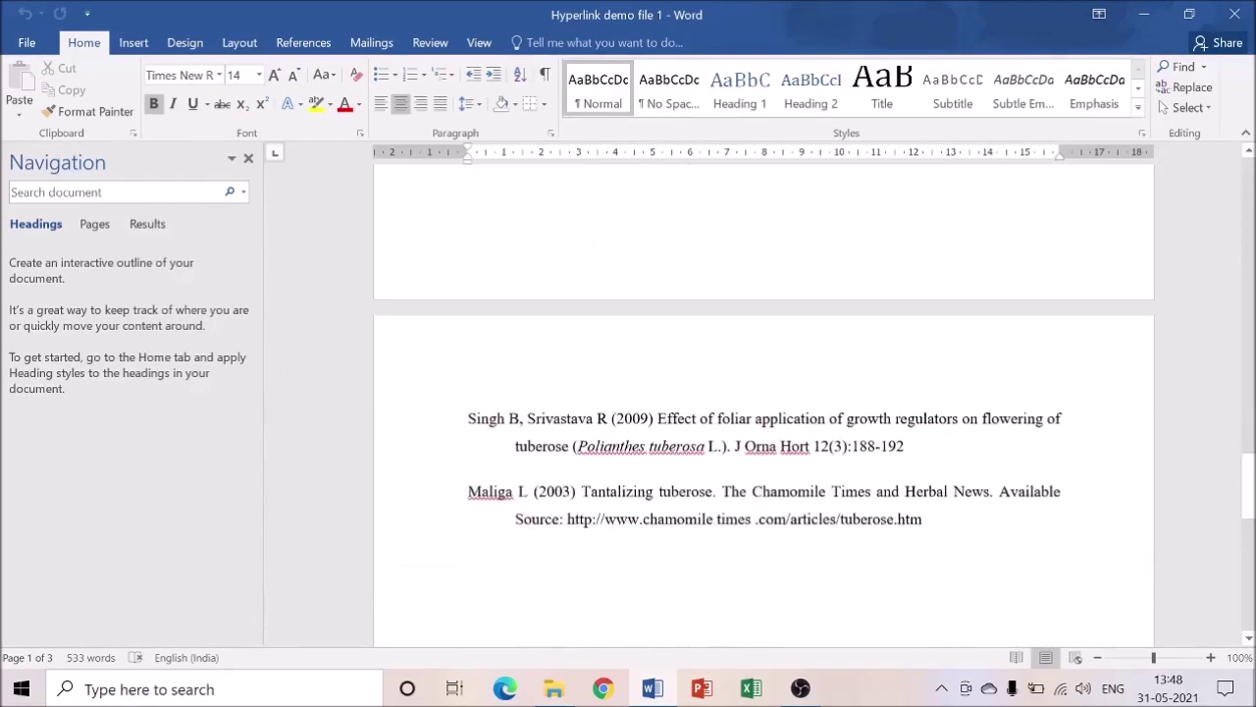
pyautogui.scroll(-5, 764, 402)
pyautogui.scroll(10, 764, 402)
pyautogui.scroll(5, 764, 403)
pyautogui.scroll(-8, 763, 403)
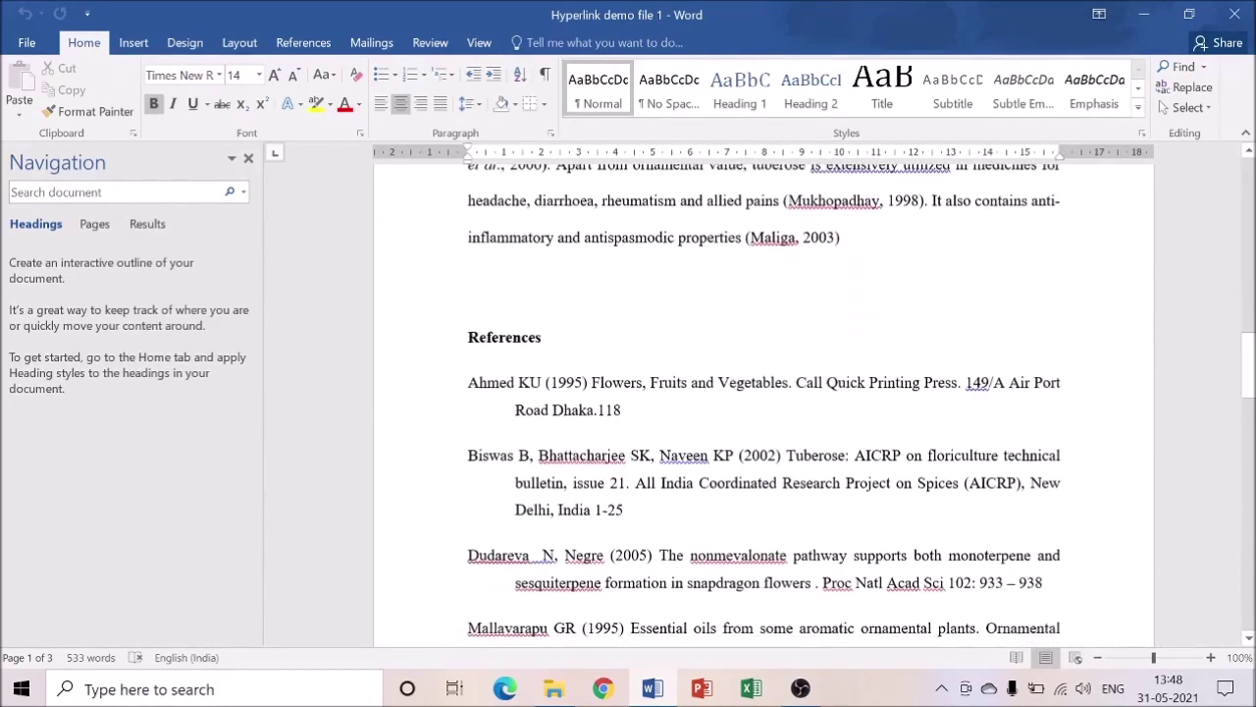
pyautogui.scroll(-1, 763, 402)
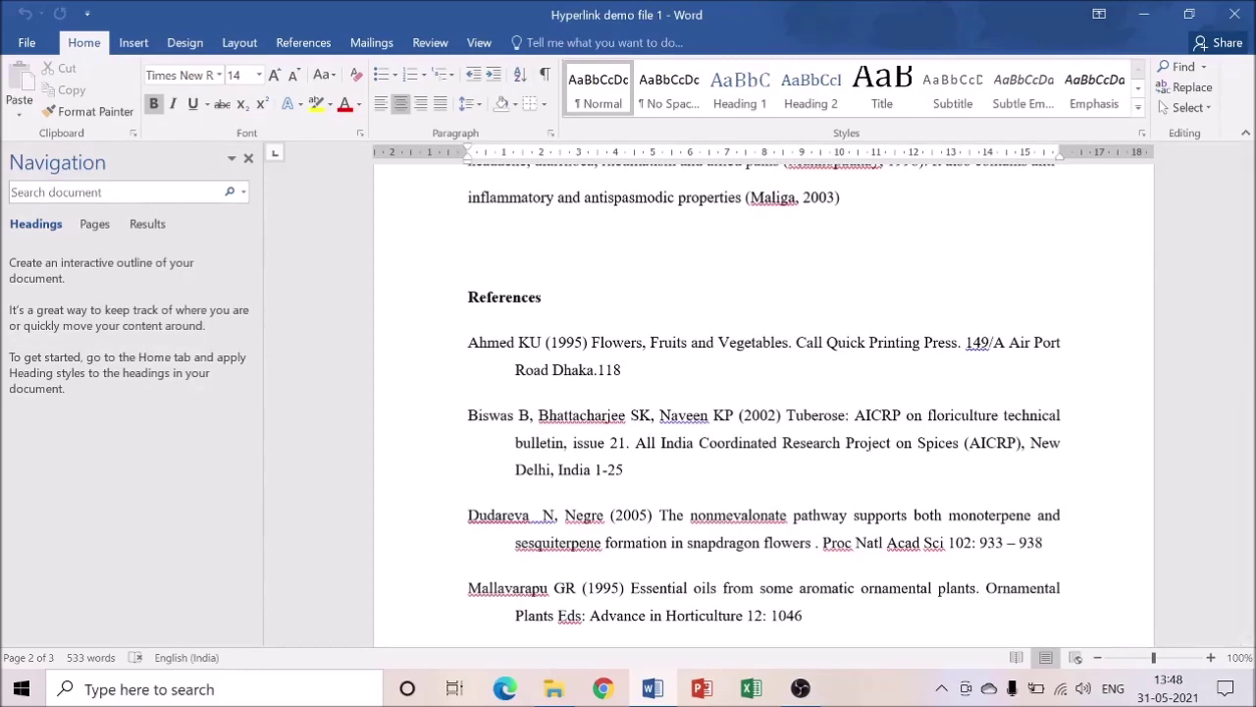
pyautogui.scroll(-2, 764, 402)
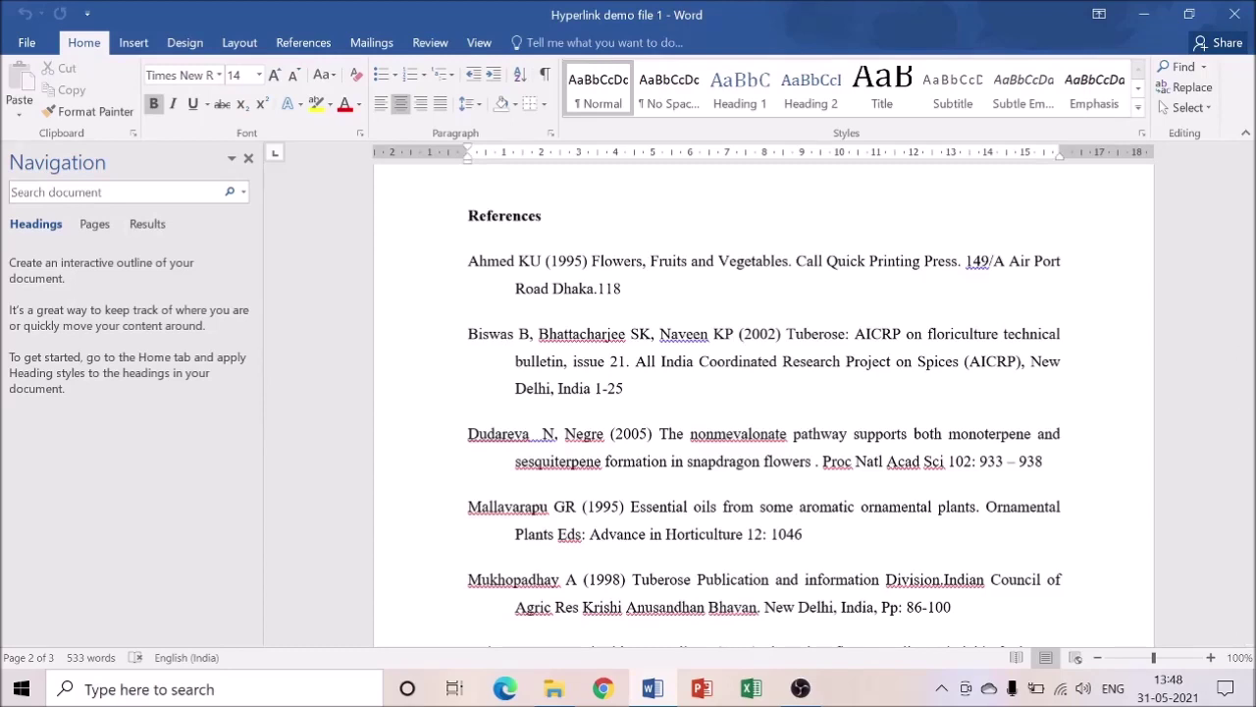
# Step: Bookmark the 1995 "Flowers, Fruits and Vegetables" reference entry, naming the bookmark with the author's surname in lowercase
pyautogui.moveTo(468, 261); pyautogui.dragTo(610, 298)
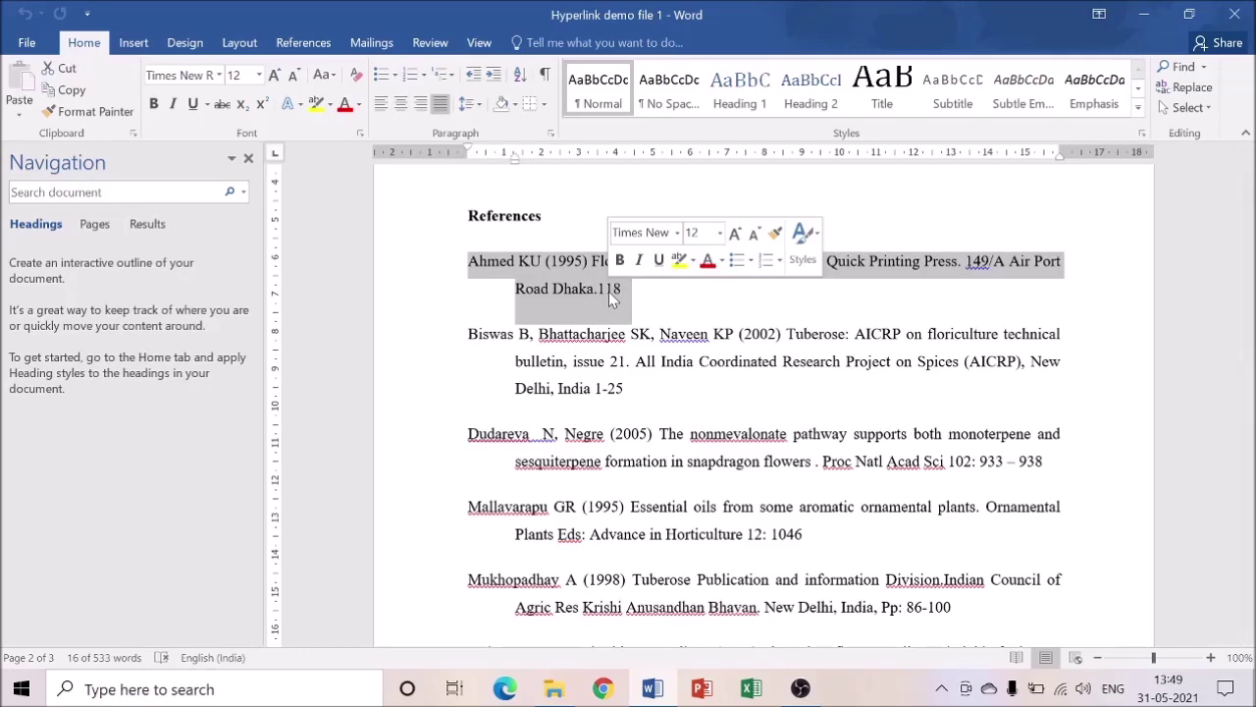
pyautogui.click(133, 45)
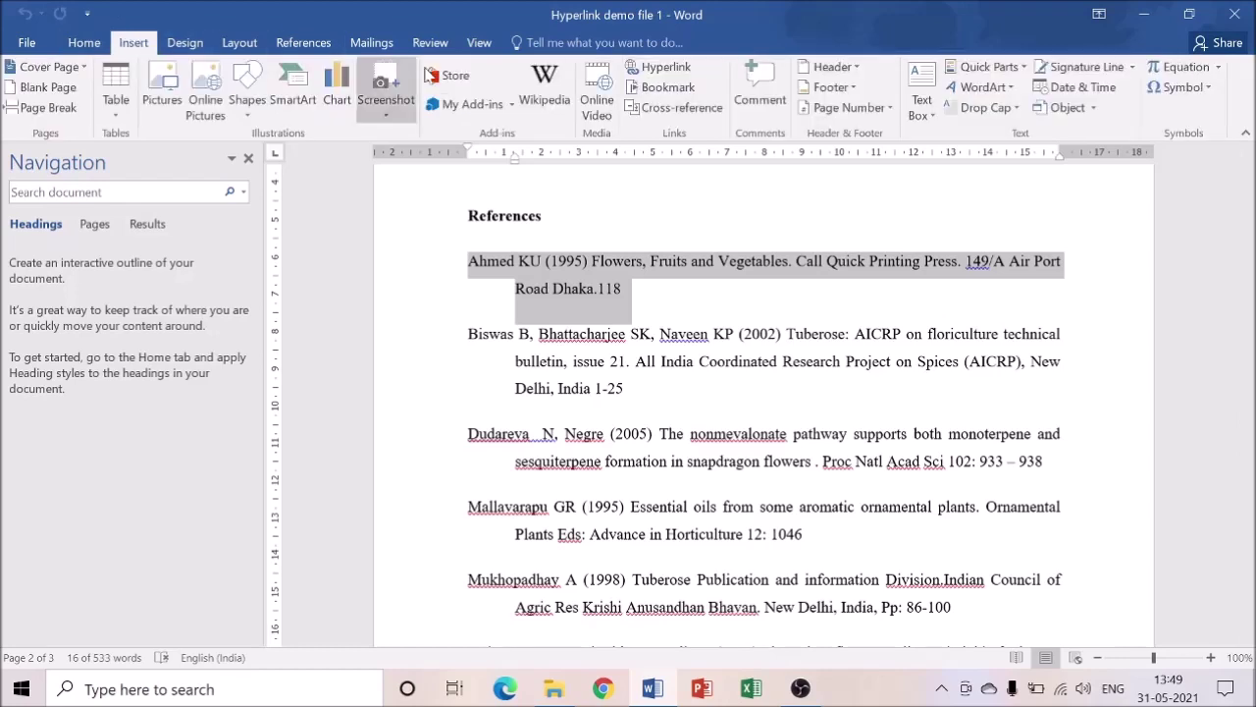
pyautogui.click(666, 87)
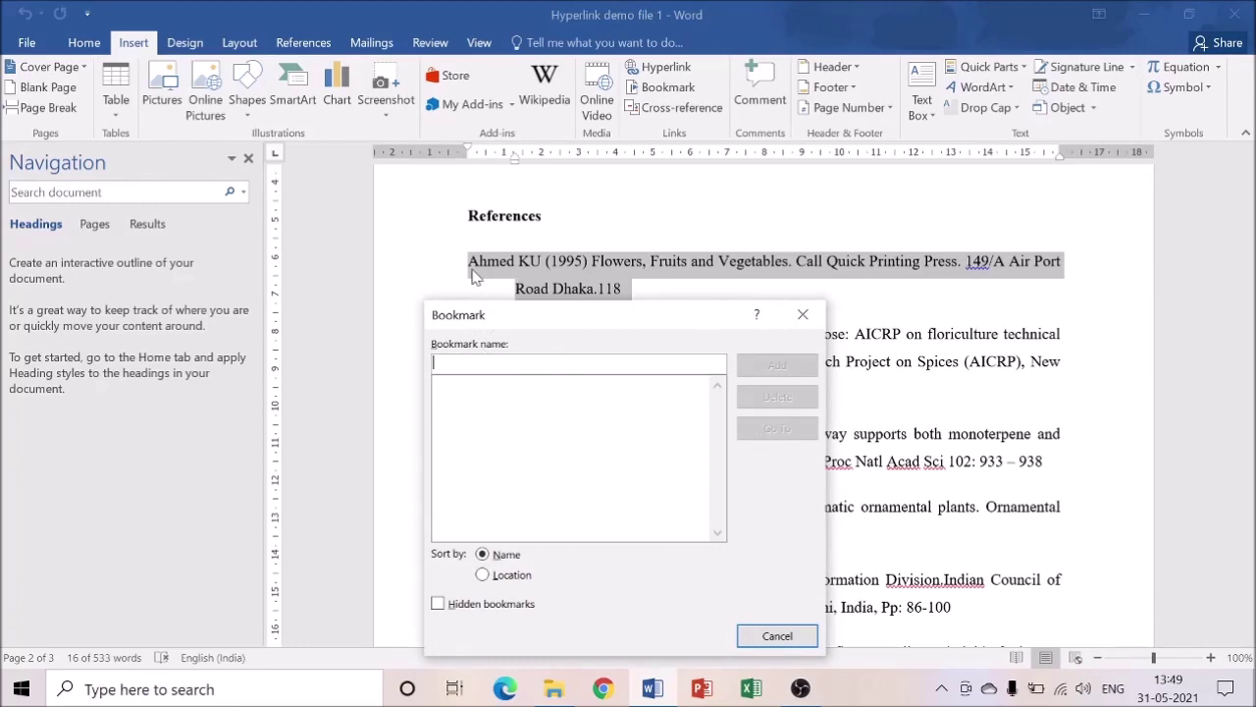
pyautogui.write('a')
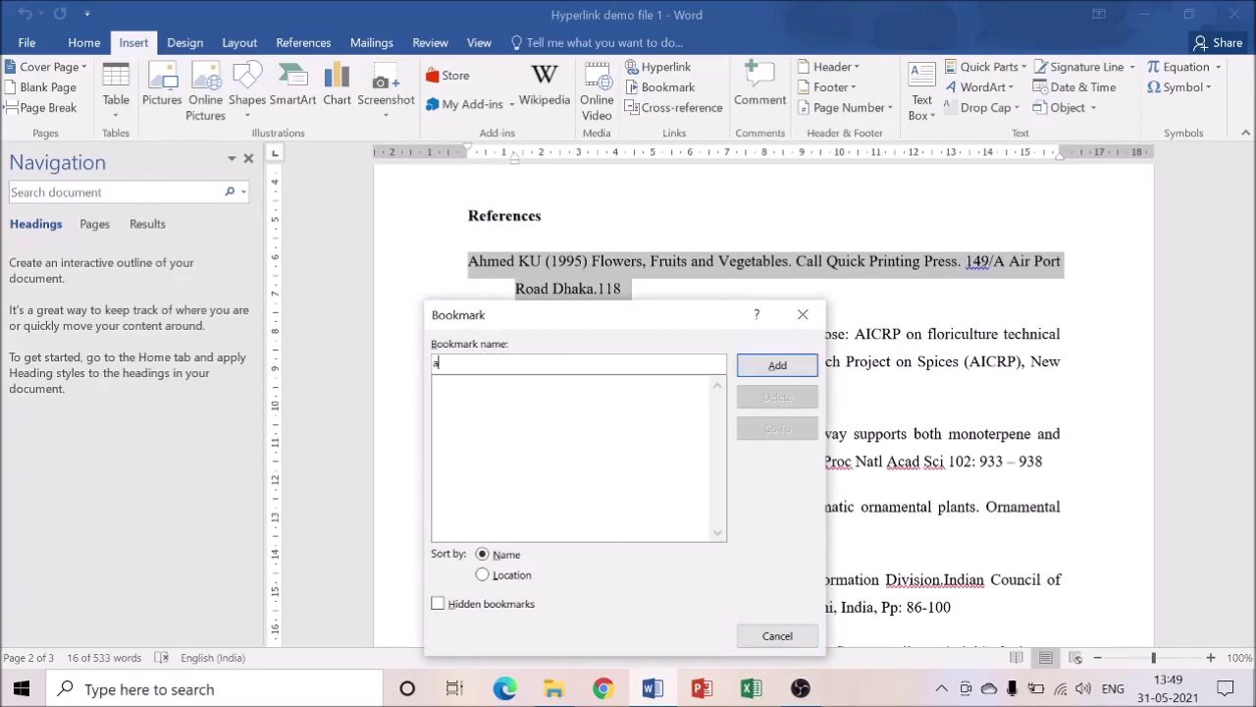
pyautogui.write('hmed')
pyautogui.click(777, 366)
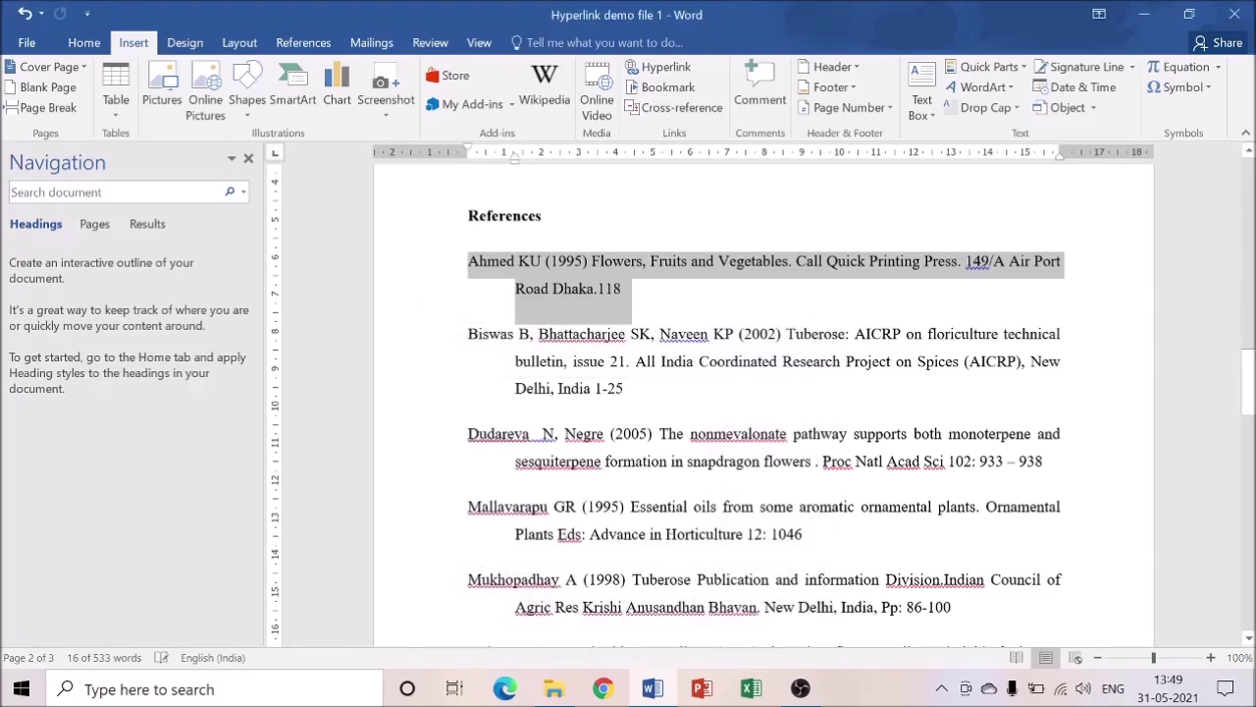
# Step: Bookmark the 2002 "Tuberose: AICRP on floriculture technical bulletin" reference, using the first author's lowercase surname as its name
pyautogui.click(515, 361)
pyautogui.moveTo(468, 334); pyautogui.dragTo(619, 393)
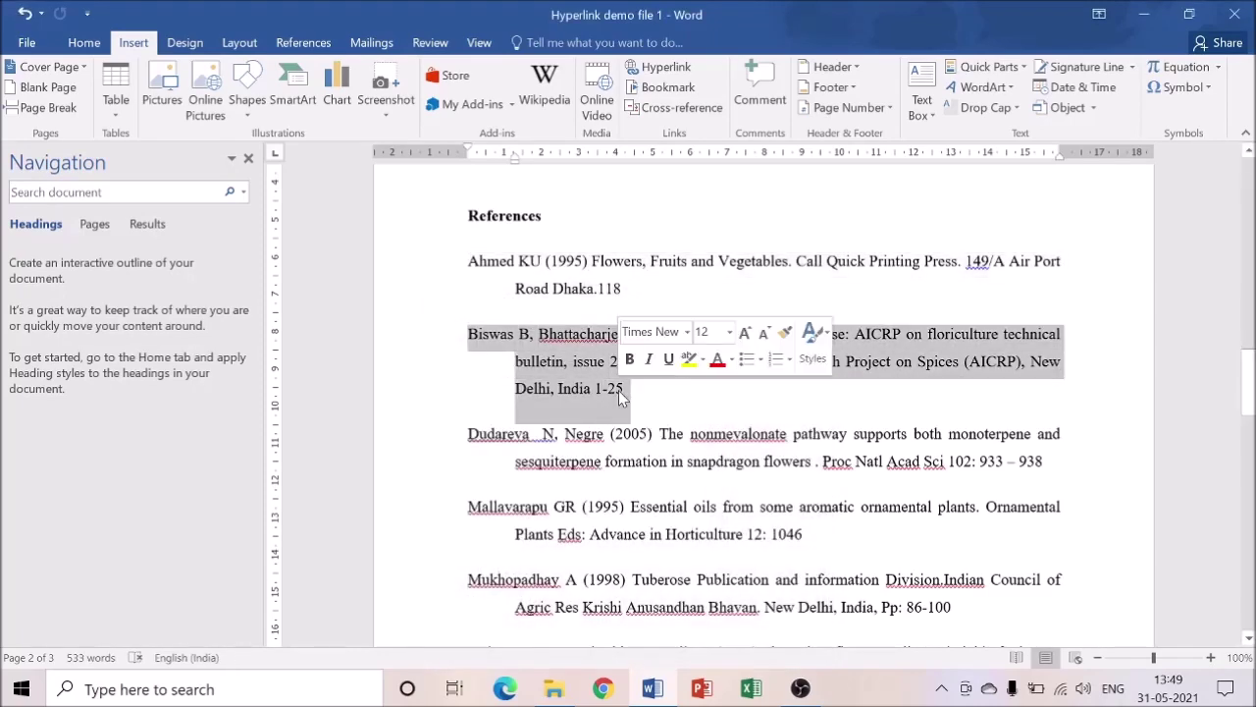
pyautogui.click(657, 87)
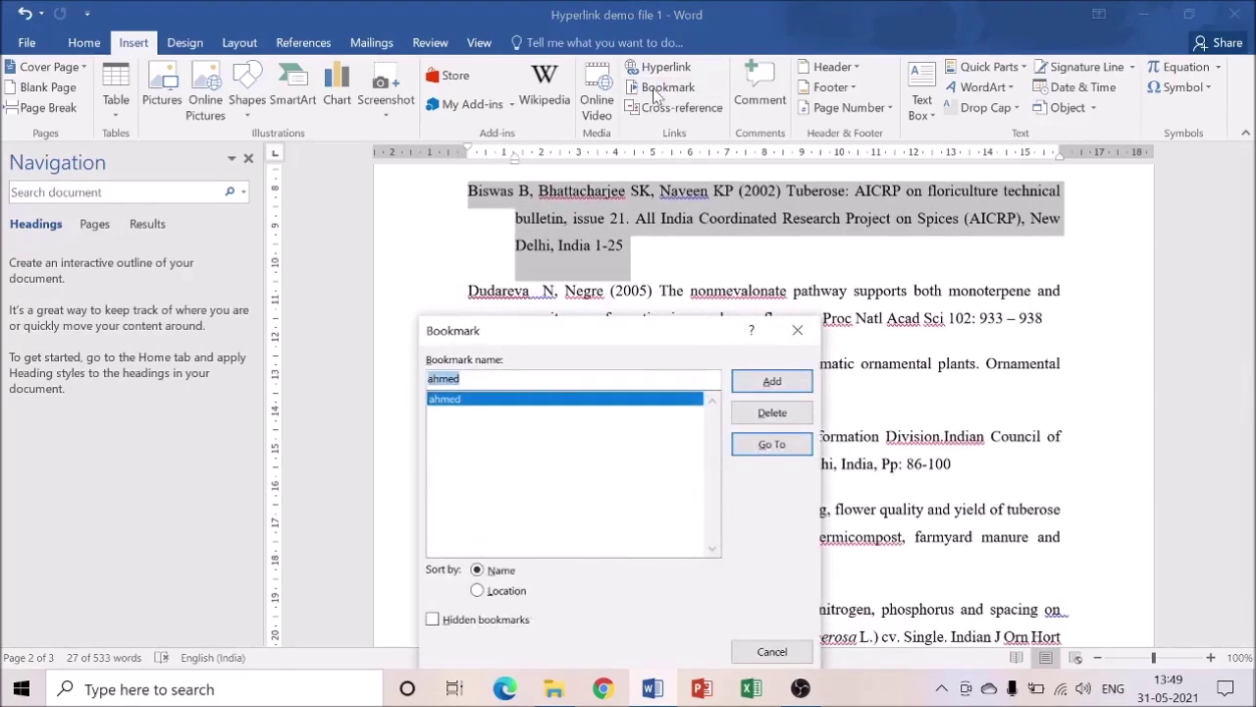
pyautogui.write('biswas')
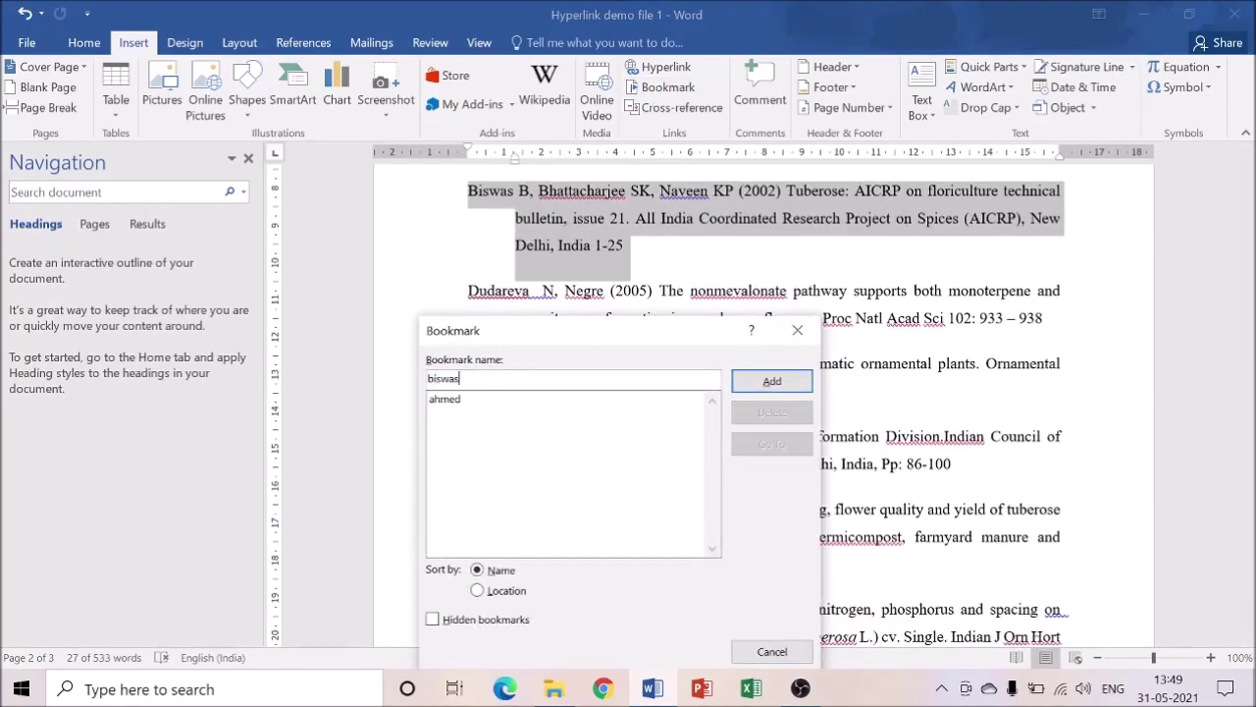
pyautogui.click(772, 380)
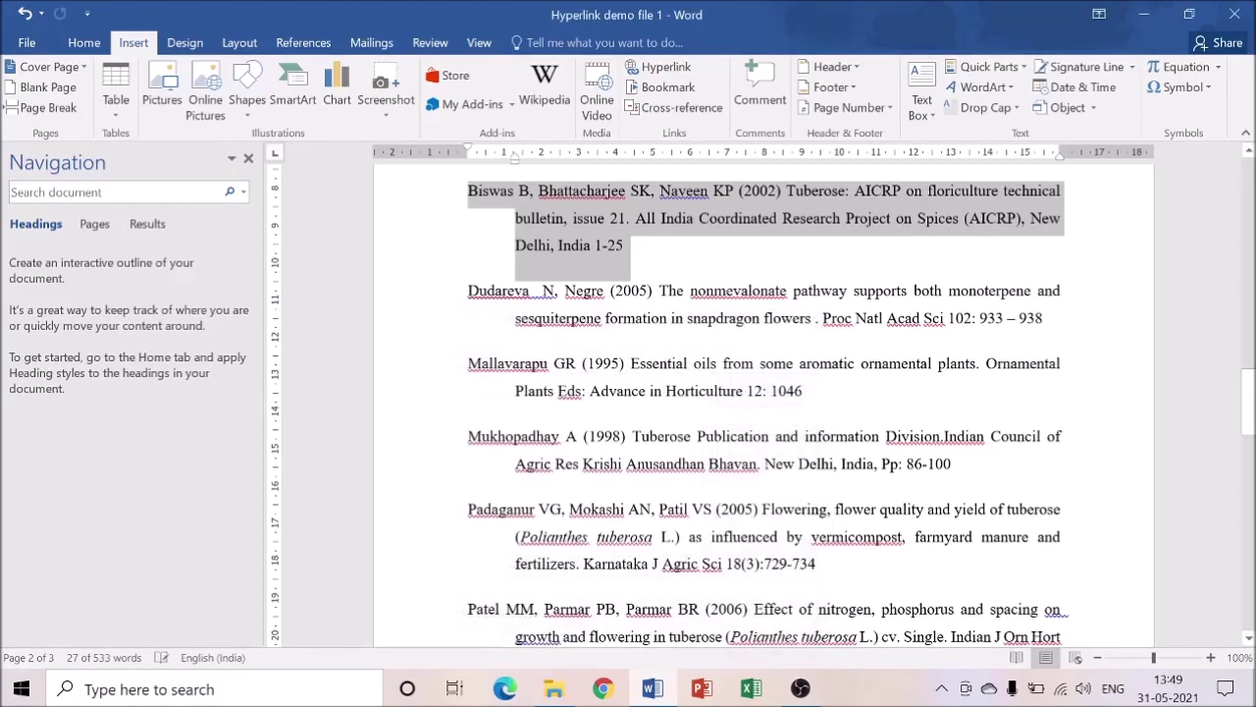
# Step: Add a bookmark to the 2005 nonmevalonate pathway reference, named after its first author's surname in lowercase
pyautogui.moveTo(468, 290); pyautogui.dragTo(1045, 320)
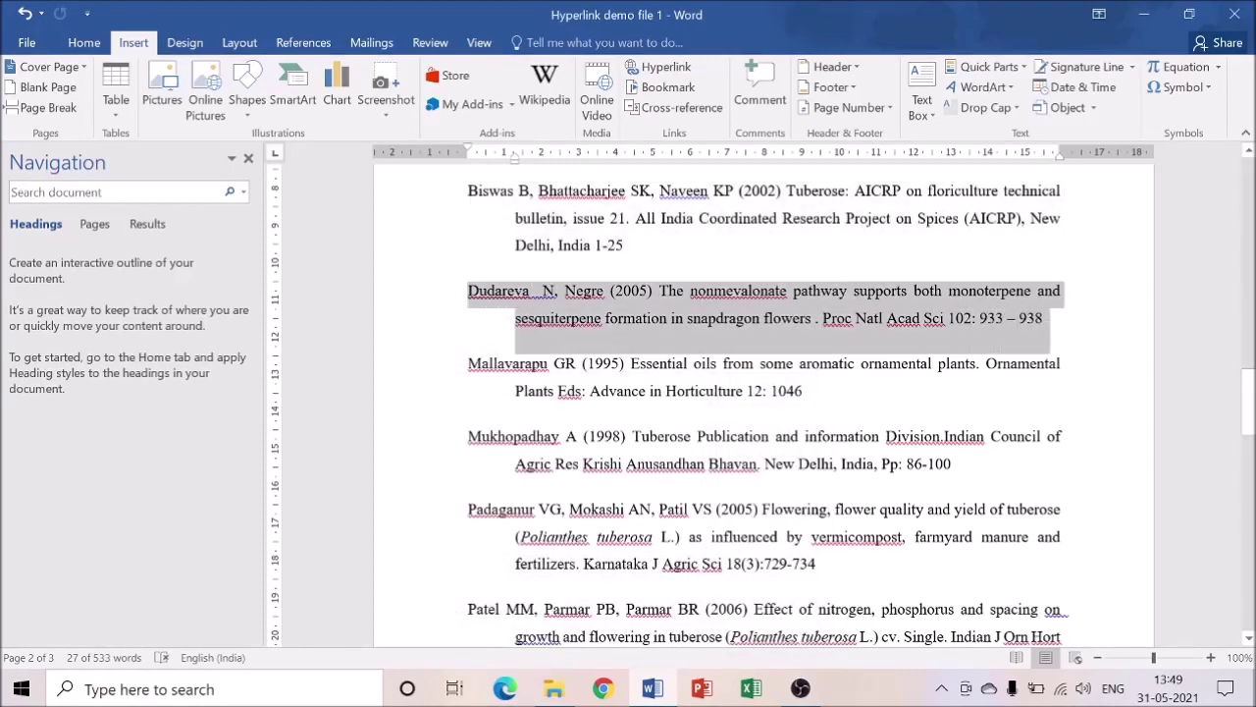
pyautogui.click(667, 88)
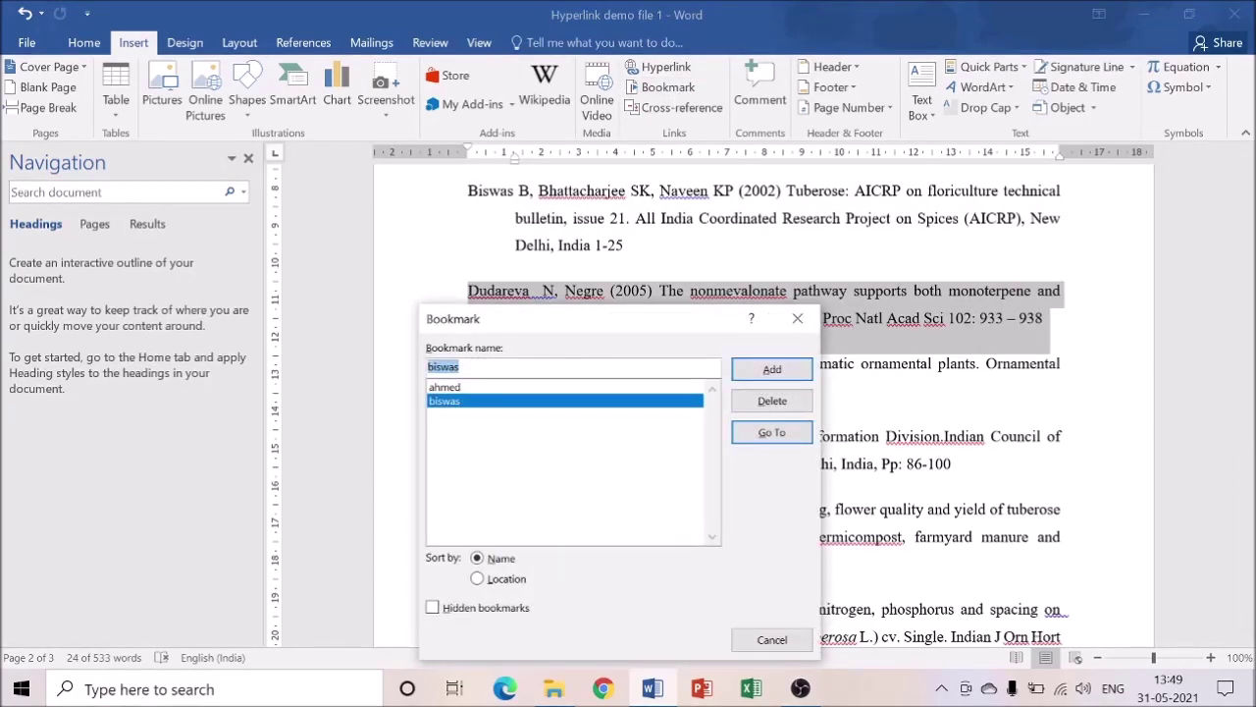
pyautogui.write('dudareva')
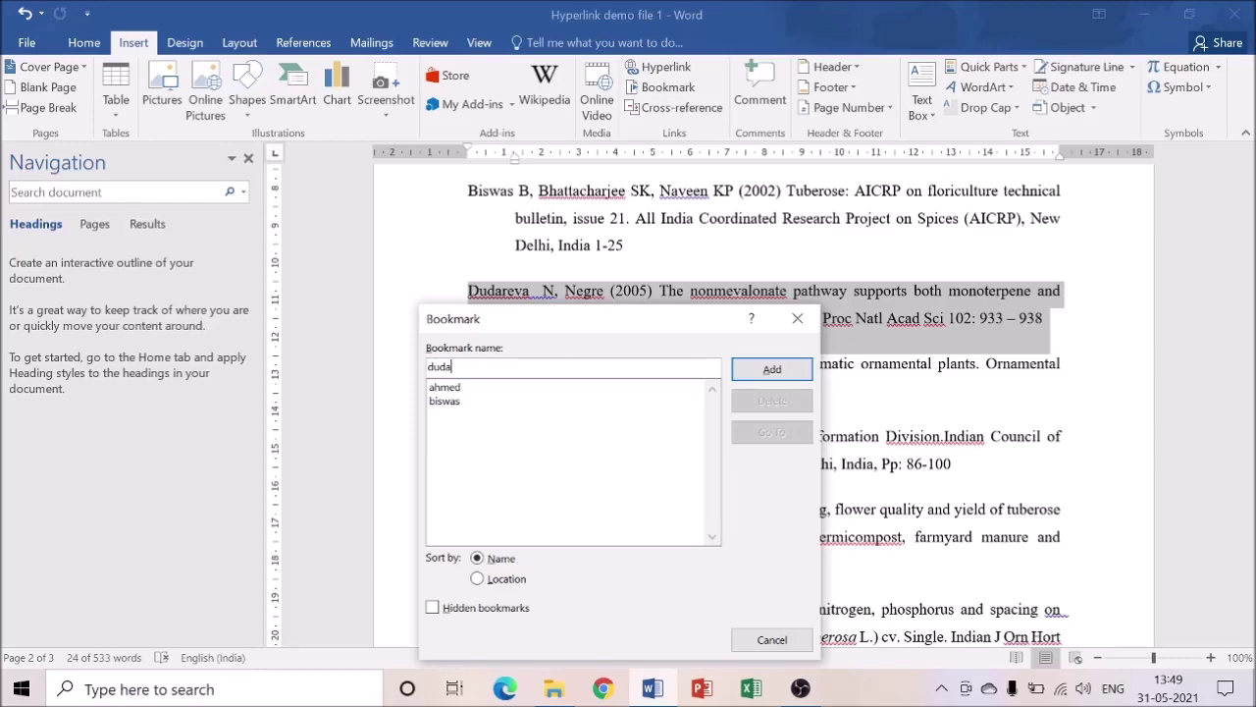
pyautogui.click(748, 373)
# Step: Add a bookmark to the 1995 "Essential oils from some aromatic ornamental plants" reference, named with the author's lowercase surname
pyautogui.moveTo(468, 365); pyautogui.dragTo(807, 395)
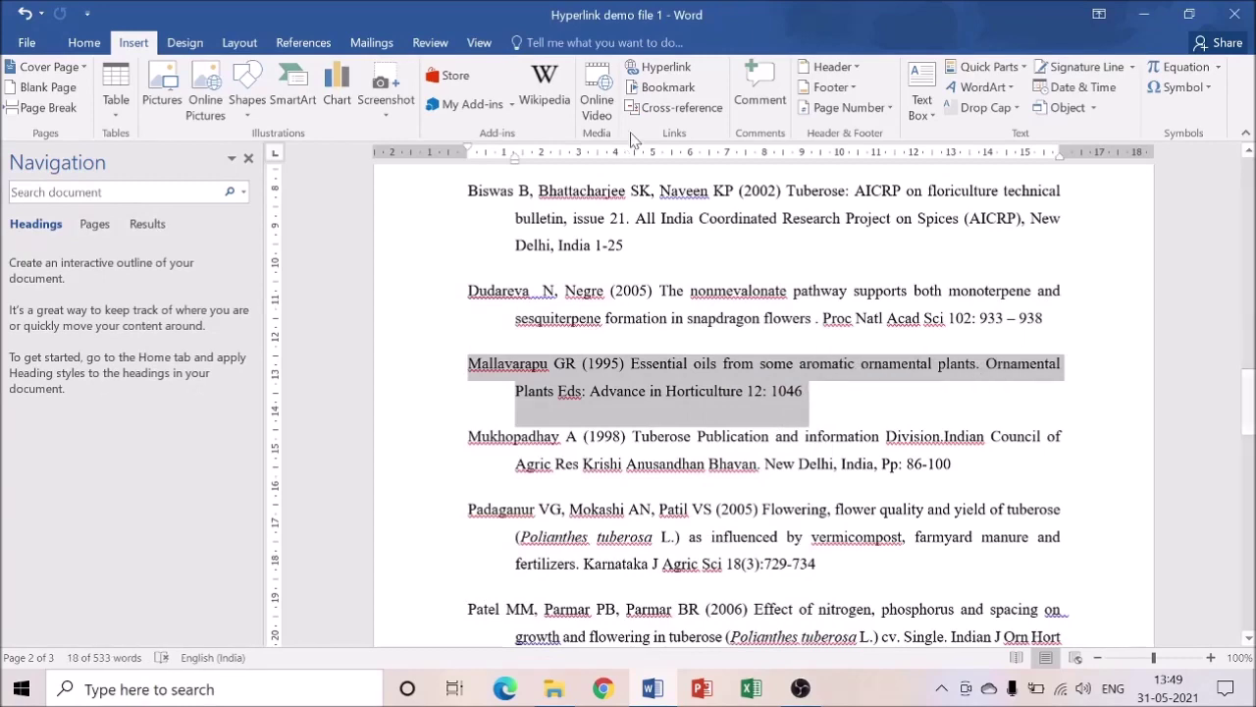
pyautogui.click(661, 88)
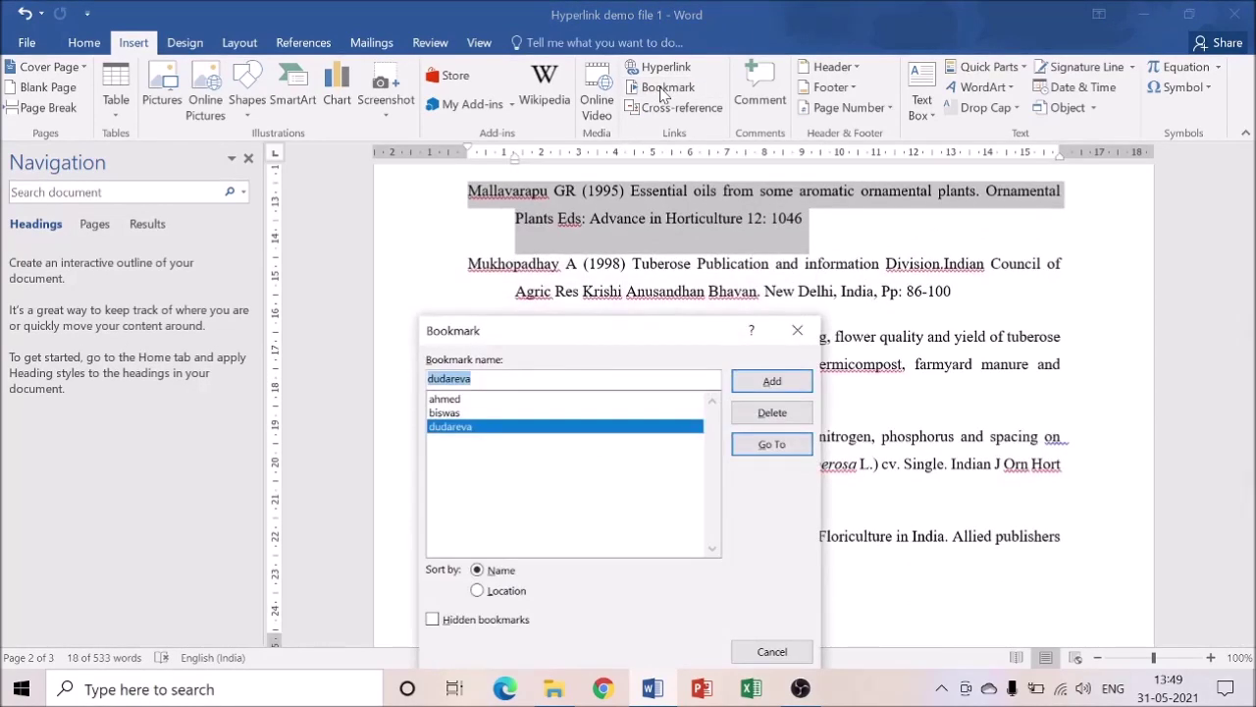
pyautogui.write('mallavarapu')
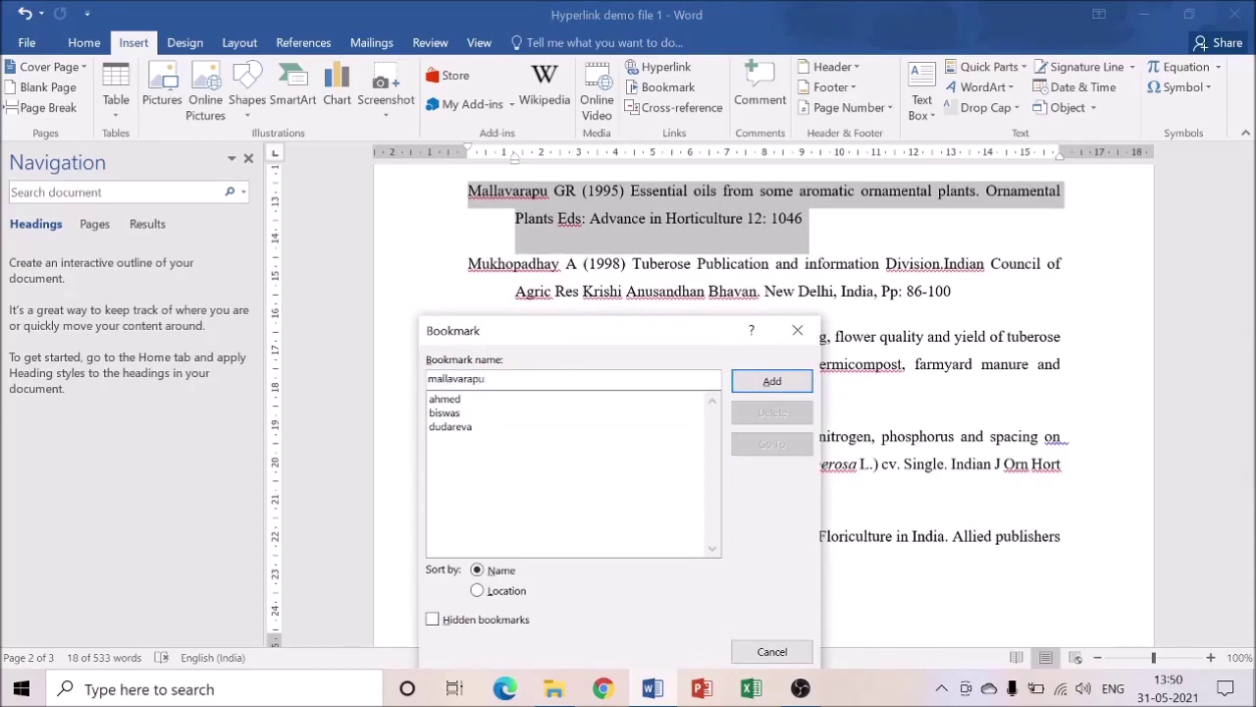
pyautogui.click(772, 380)
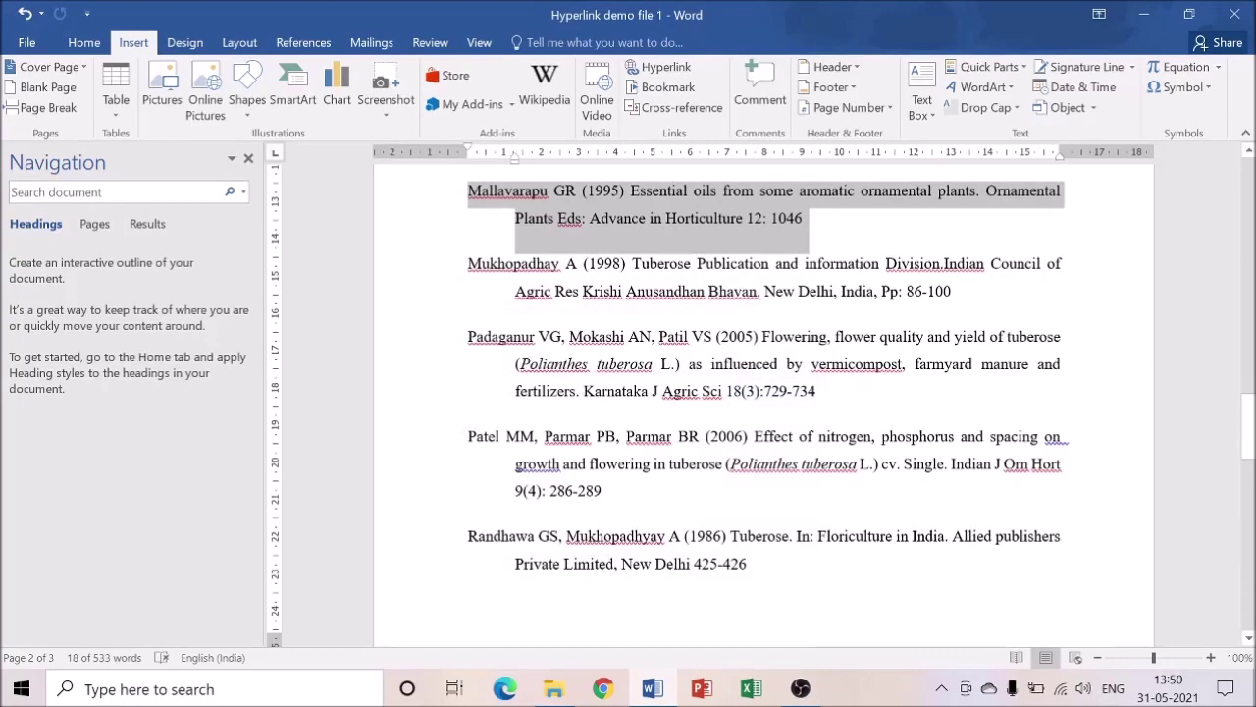
# Step: Bookmark the 1998 "Tuberose Publication and information Division" reference, naming the bookmark with the author's surname in lowercase
pyautogui.moveTo(468, 263); pyautogui.dragTo(954, 294)
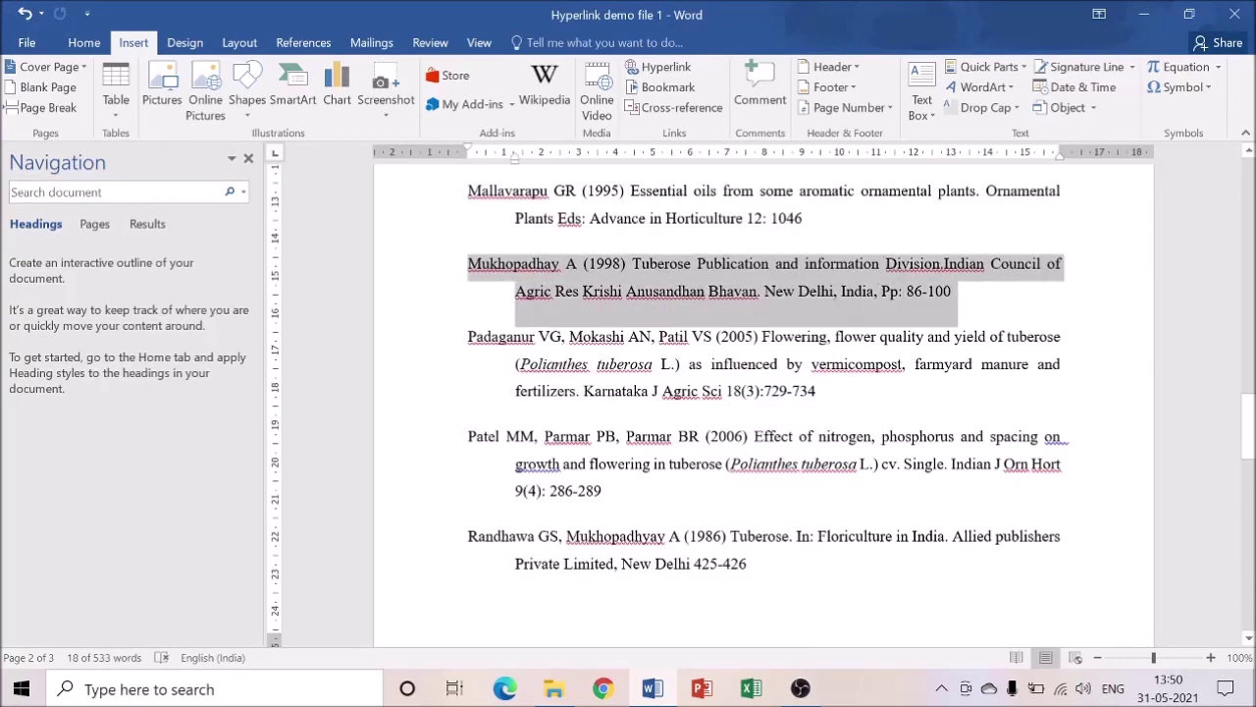
pyautogui.click(662, 88)
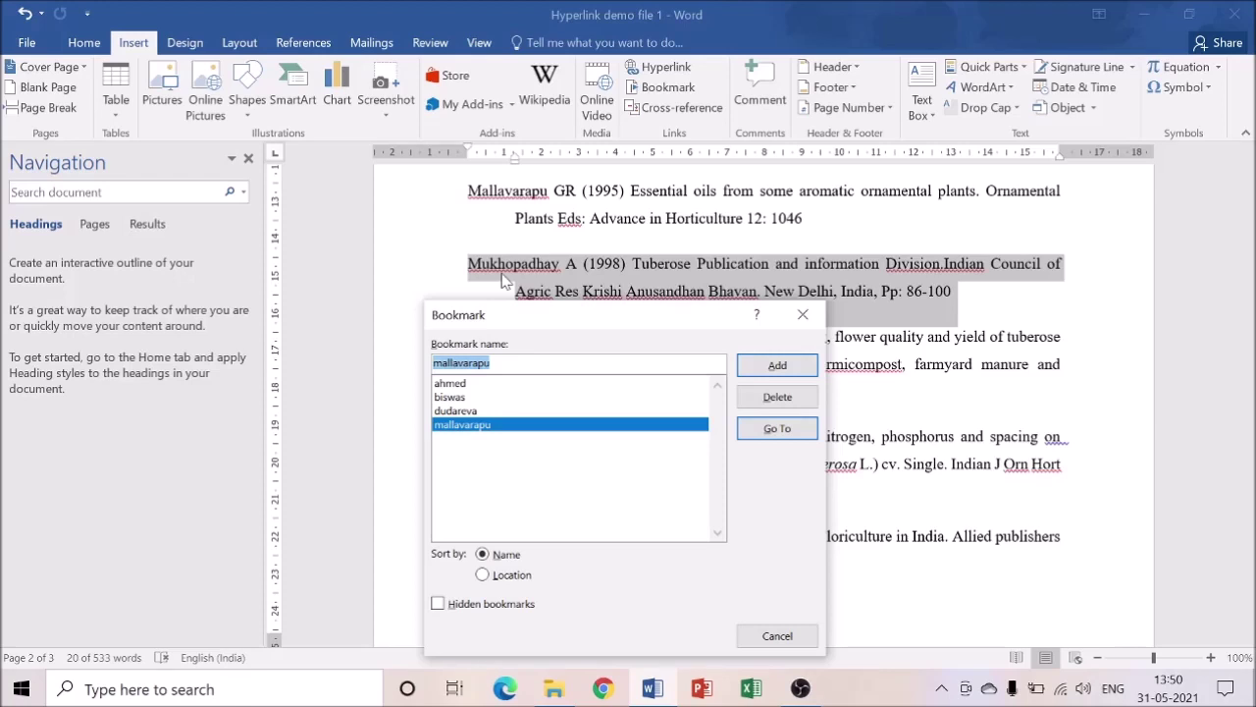
pyautogui.write('muk')
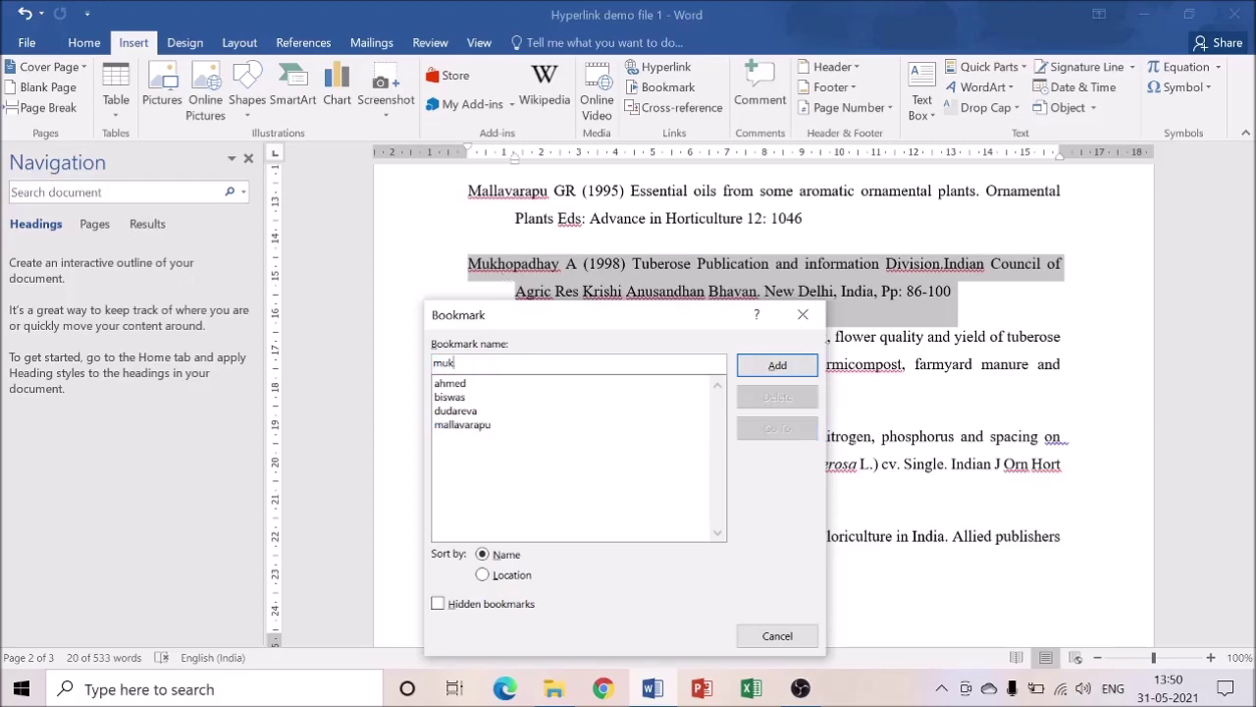
pyautogui.write('hopadhyay')
pyautogui.click(787, 363)
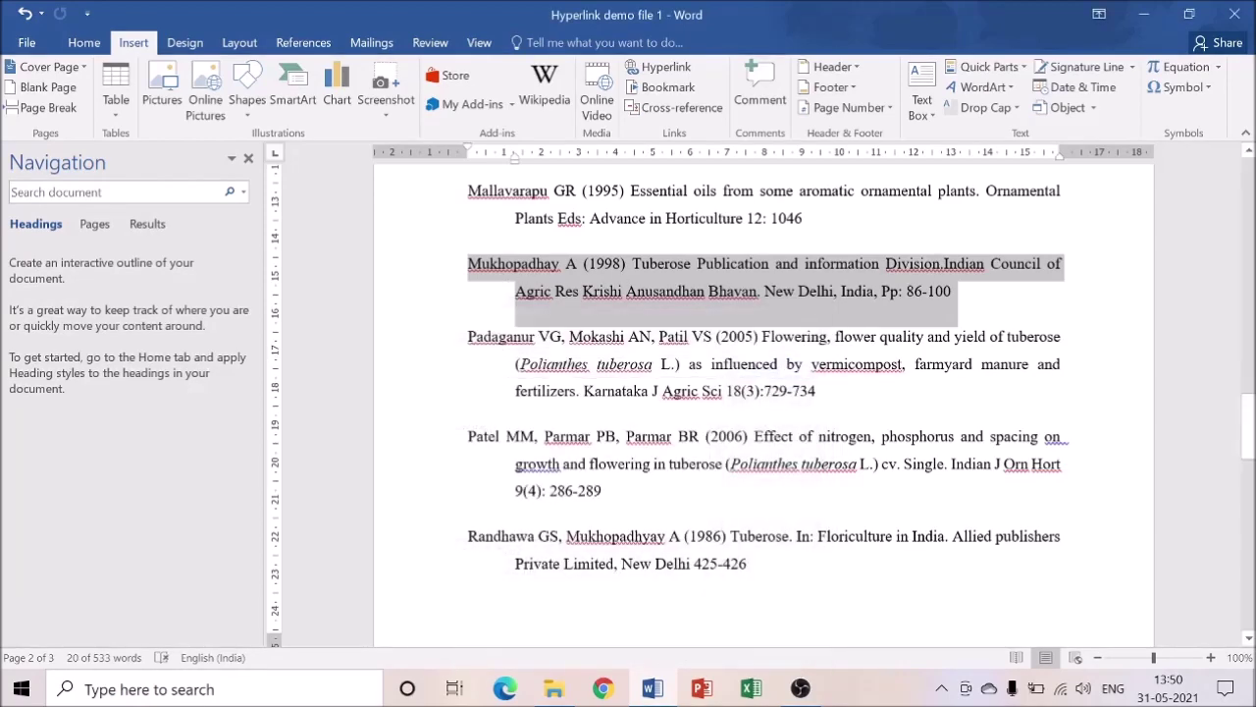
# Step: Bookmark the 2005 "Flowering, flower quality and yield of tuberose" reference, using the first author's lowercase surname as its name
pyautogui.click(468, 336)
pyautogui.moveTo(468, 337); pyautogui.dragTo(812, 398)
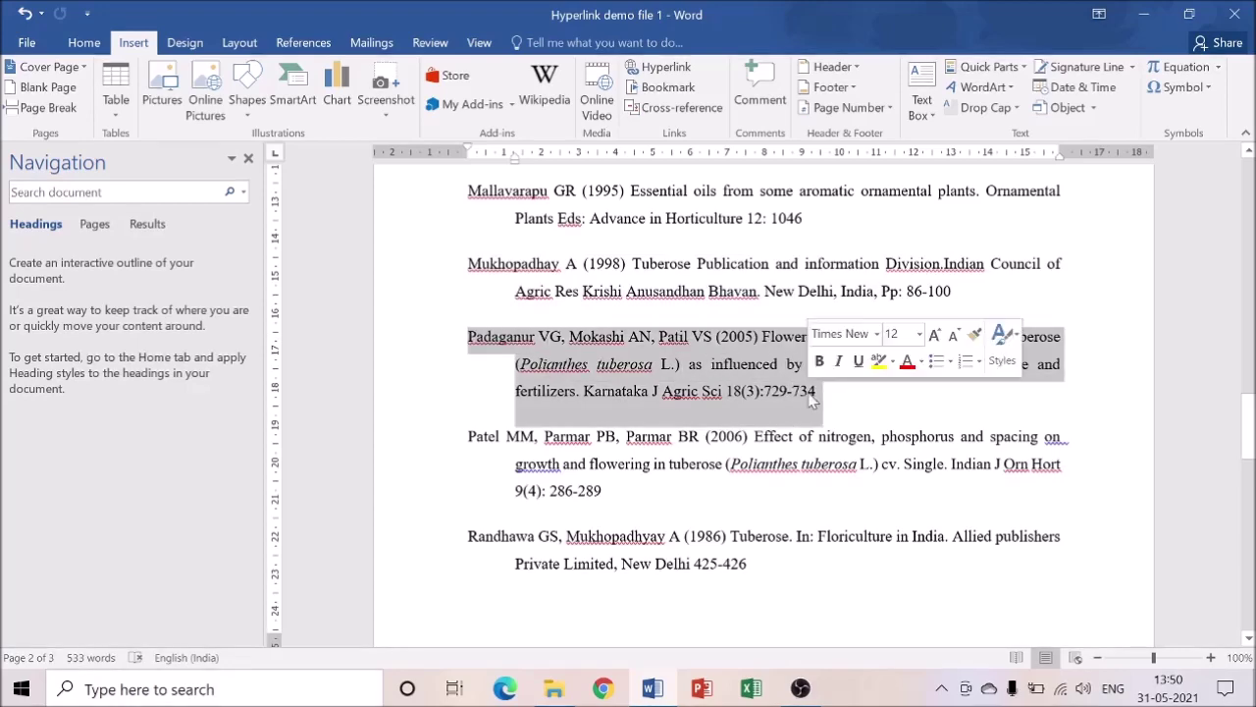
pyautogui.click(660, 88)
pyautogui.write('pa')
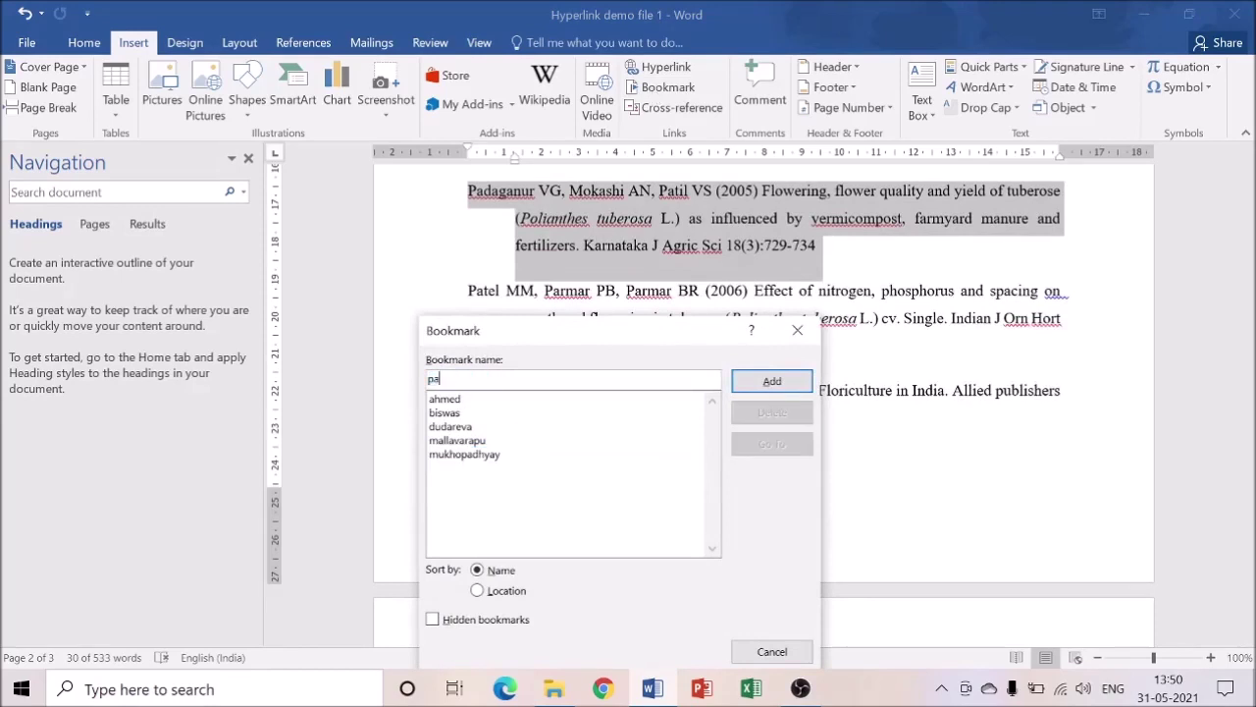
pyautogui.write('daganur')
pyautogui.click(772, 382)
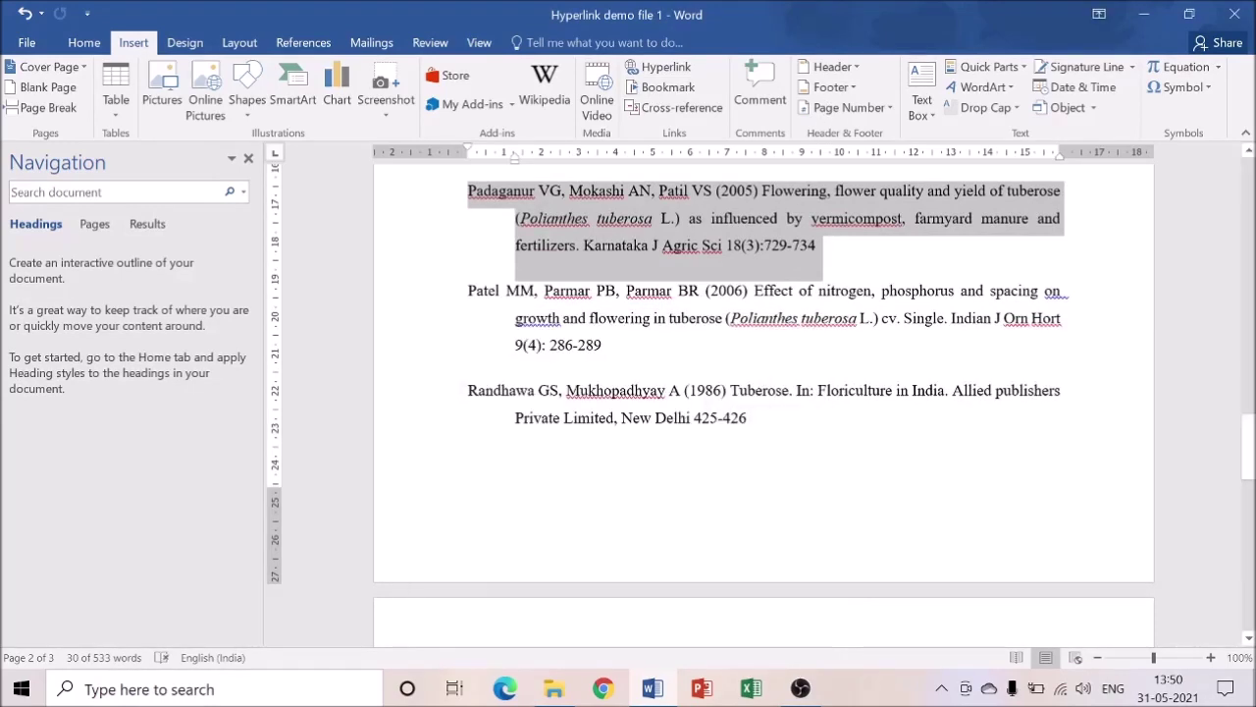
# Step: Add a bookmark to the 2006 reference on nitrogen, phosphorus and spacing, named with the first author's surname in lowercase
pyautogui.moveTo(468, 290); pyautogui.dragTo(612, 349)
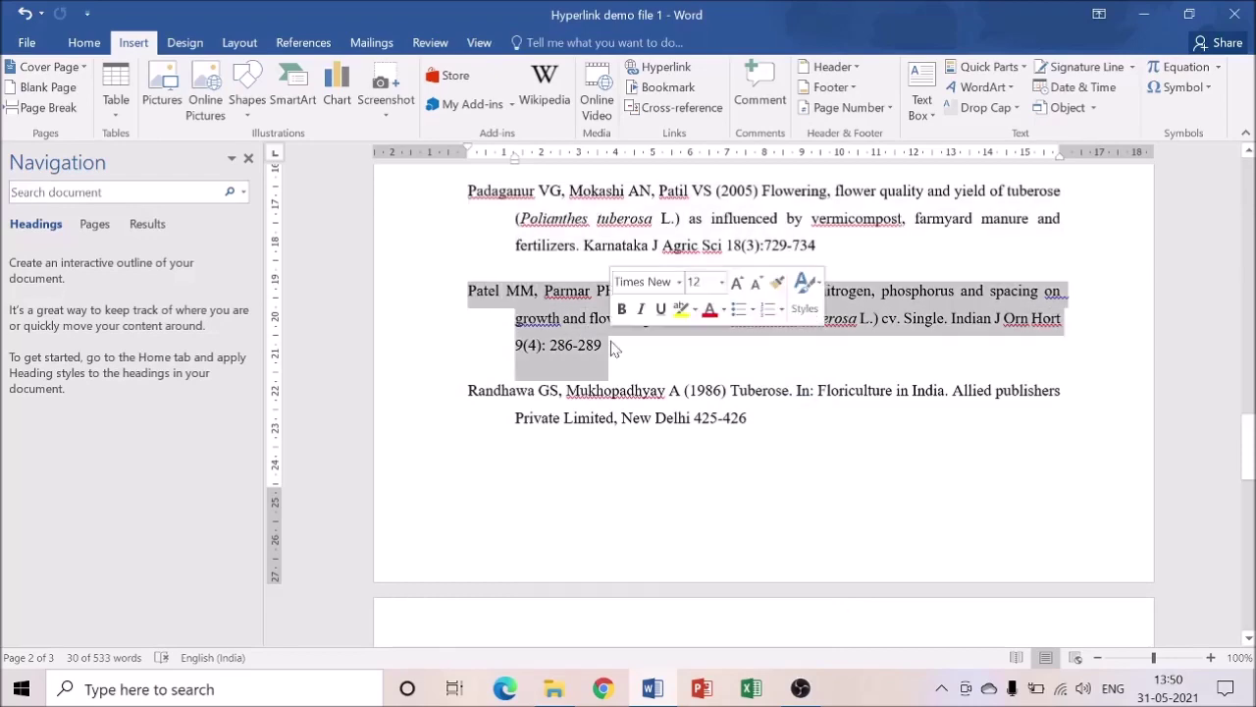
pyautogui.click(679, 95)
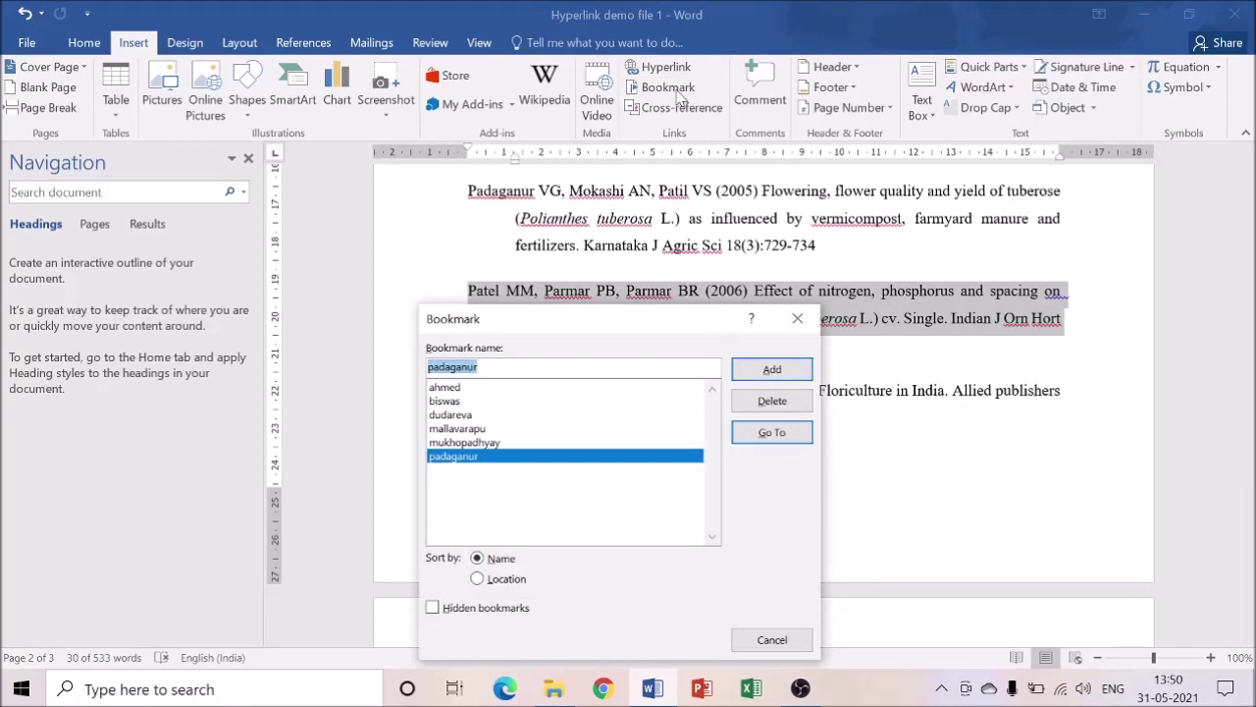
pyautogui.write('patel')
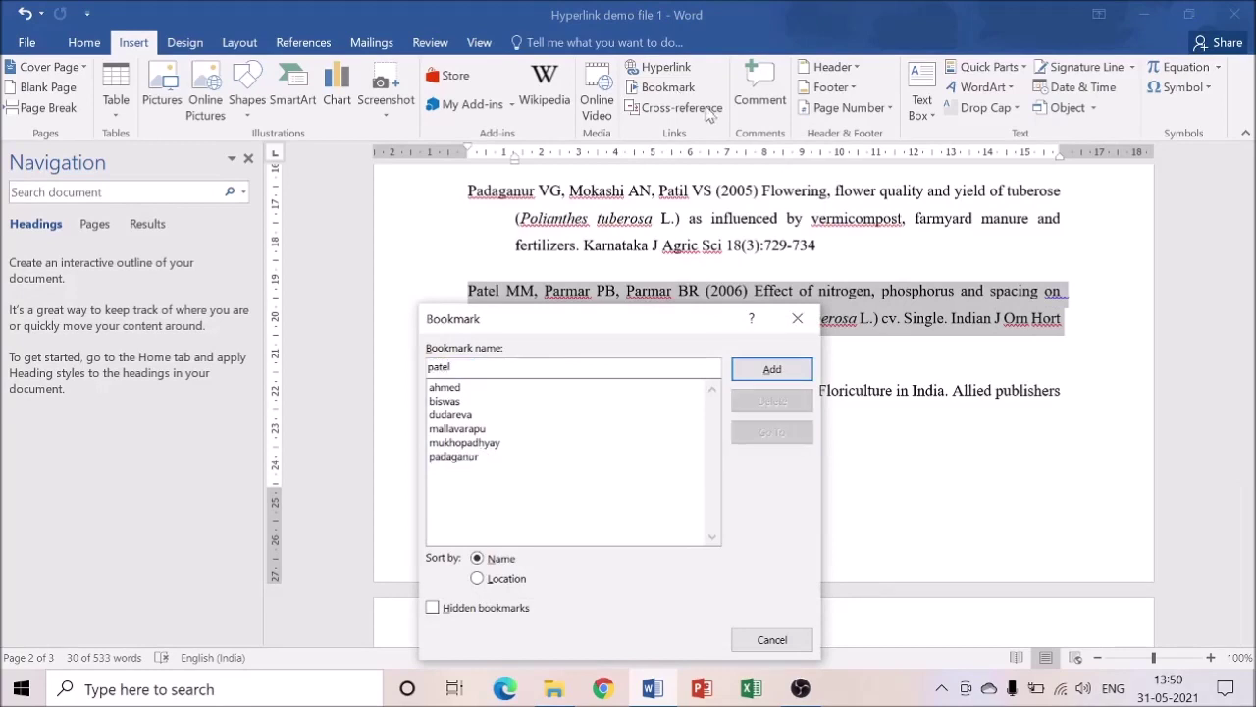
pyautogui.click(750, 370)
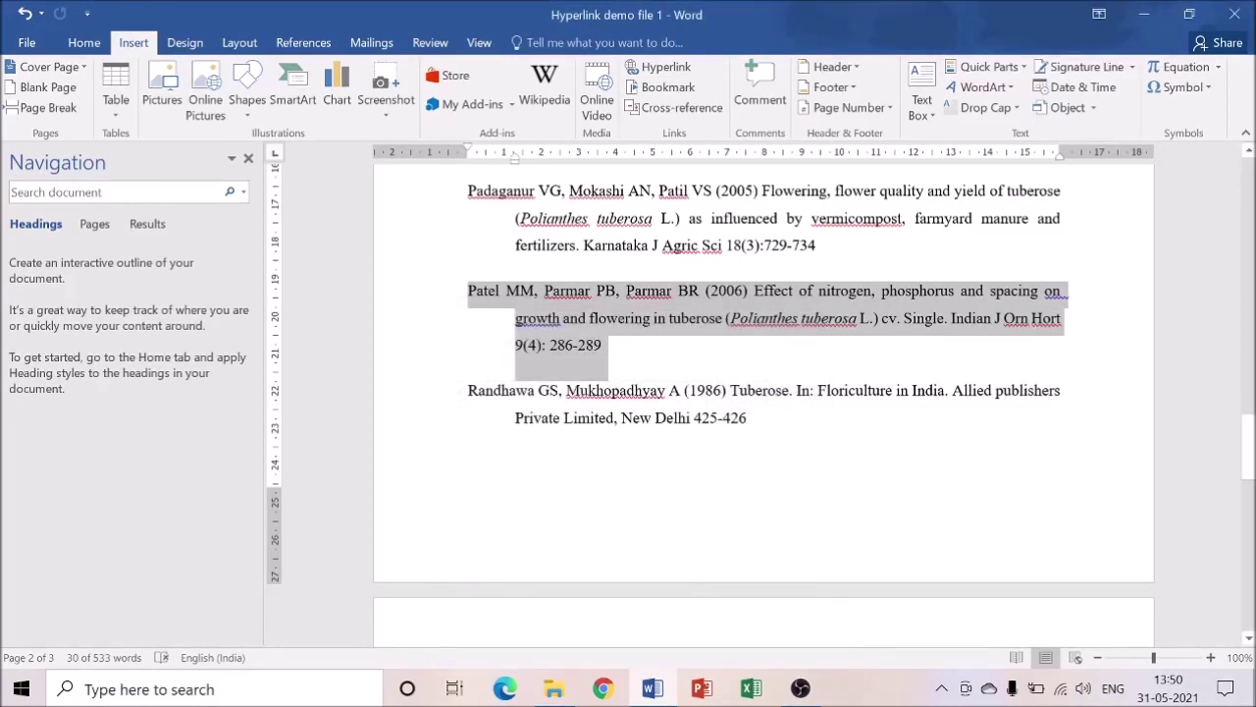
# Step: Add a bookmark to the 1986 "Tuberose. In: Floriculture in India" reference, named with the first author's lowercase surname
pyautogui.click(468, 390)
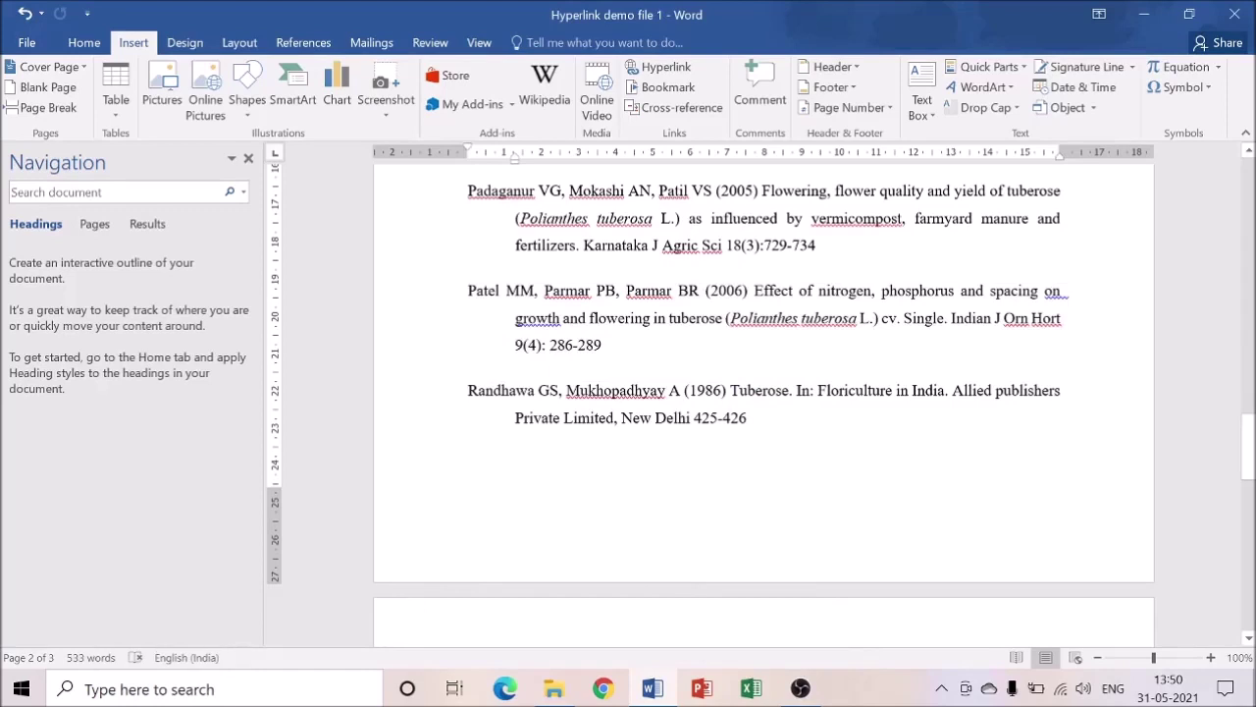
pyautogui.moveTo(468, 389); pyautogui.dragTo(750, 447)
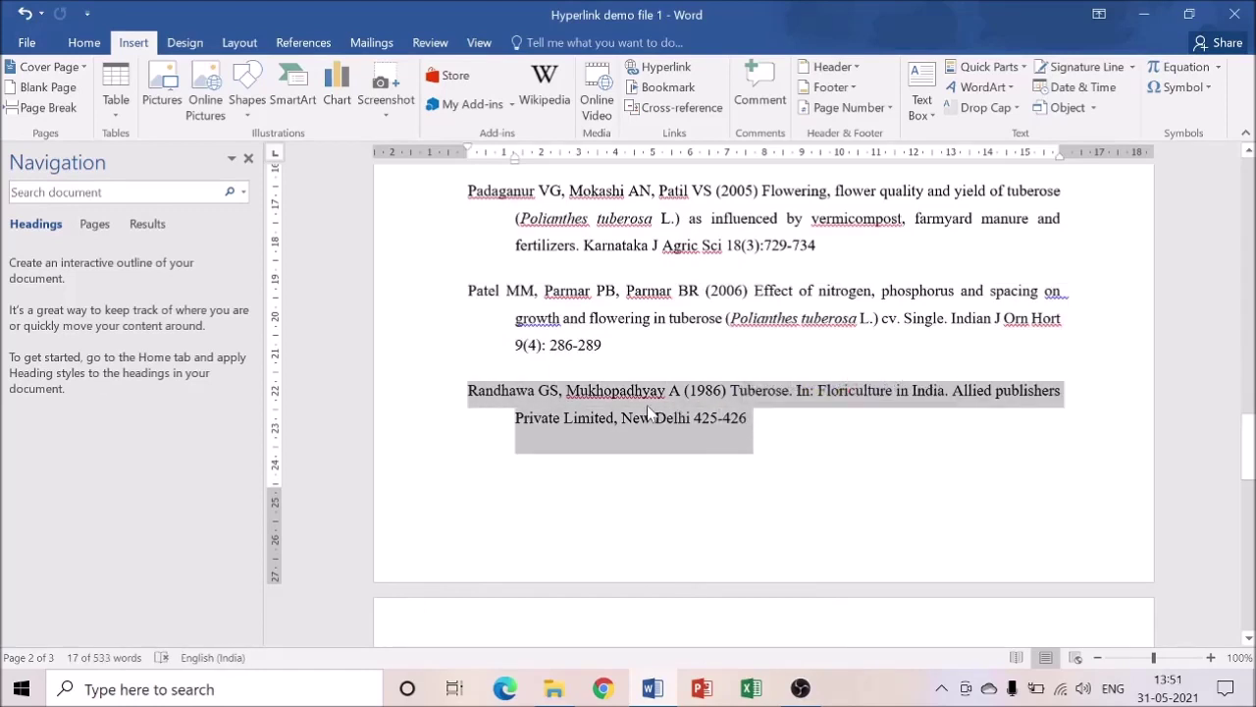
pyautogui.scroll(-2, 648, 413)
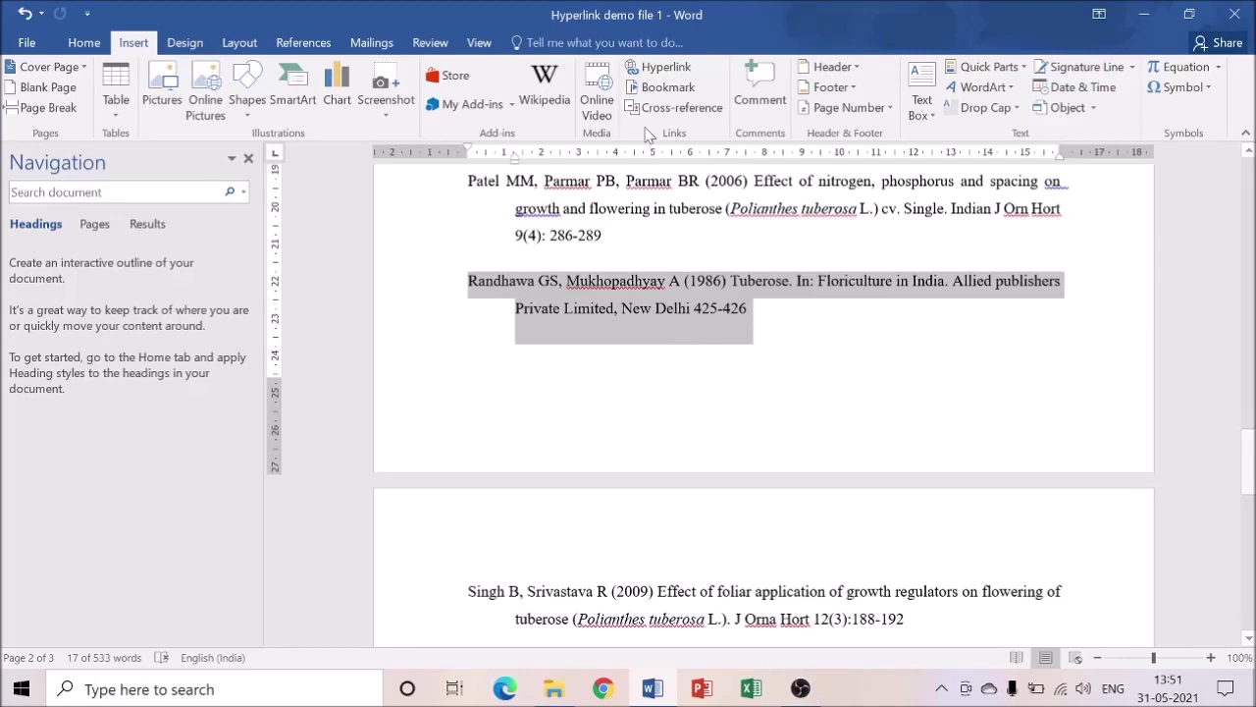
pyautogui.click(668, 87)
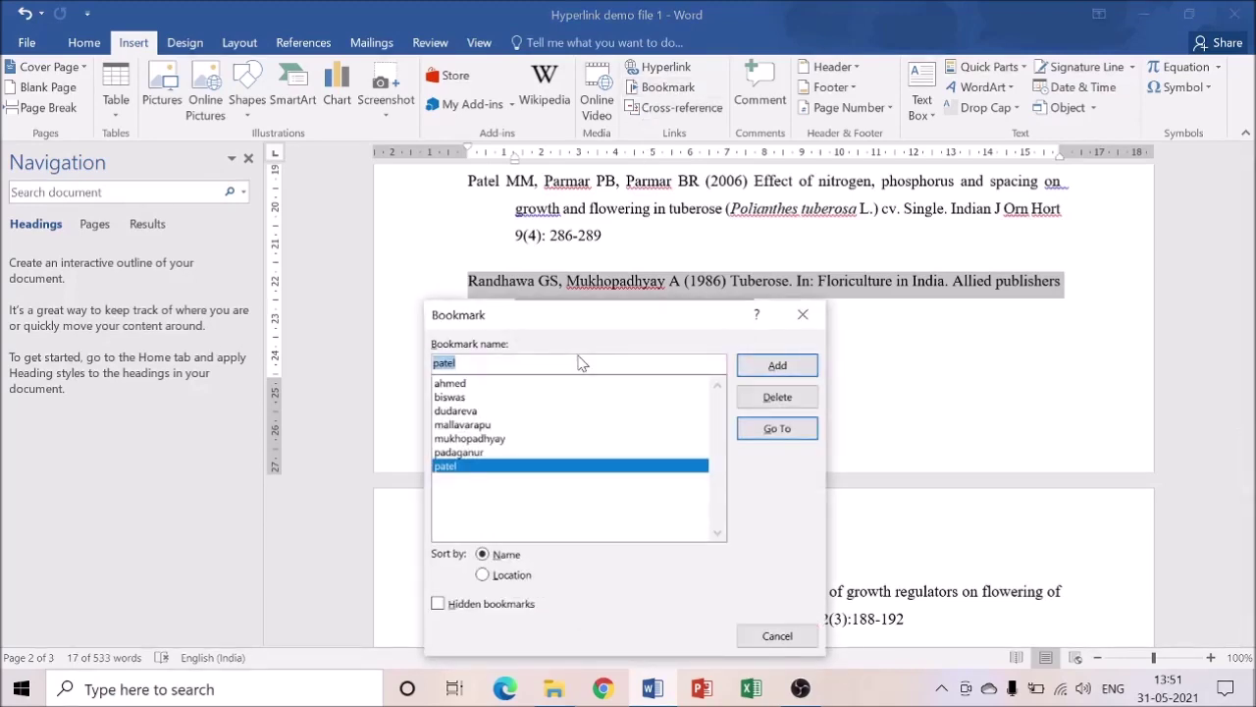
pyautogui.write('ran')
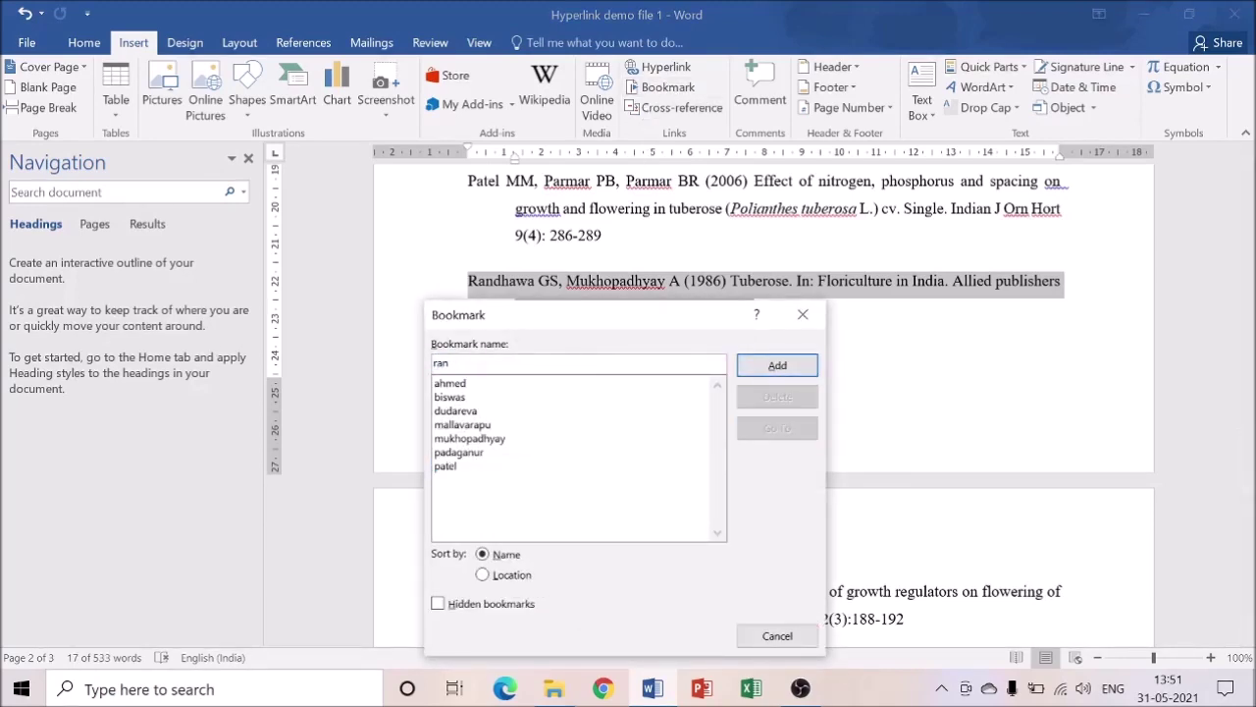
pyautogui.write('dhawa')
pyautogui.click(781, 368)
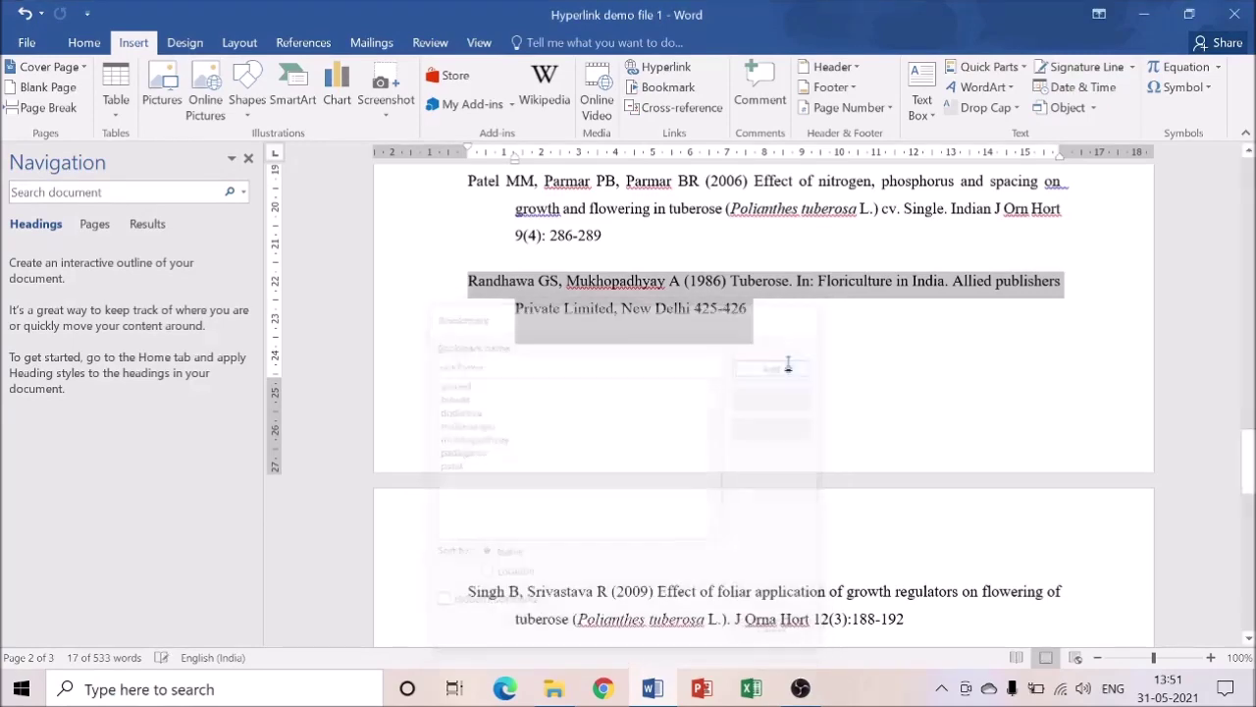
# Step: Bookmark the 2009 reference on foliar application of growth regulators, using the first author's surname in lowercase as the name
pyautogui.scroll(-5, 764, 393)
pyautogui.scroll(2, 763, 393)
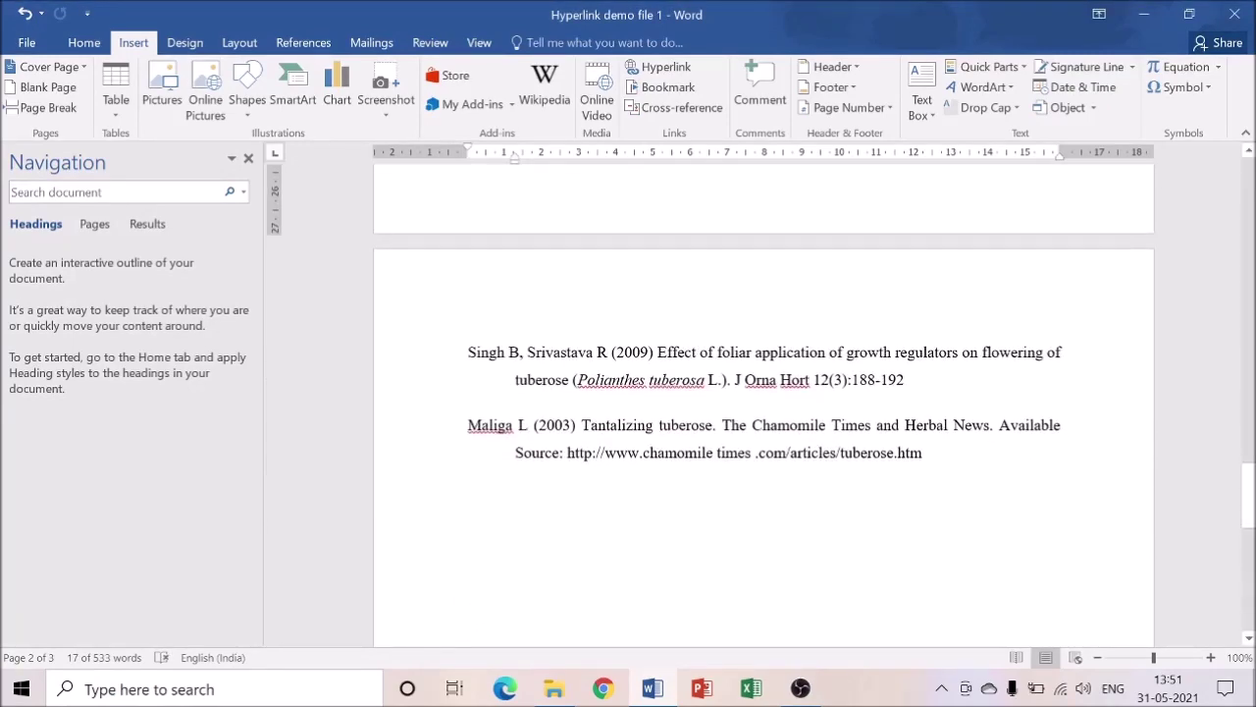
pyautogui.tripleClick(687, 365)
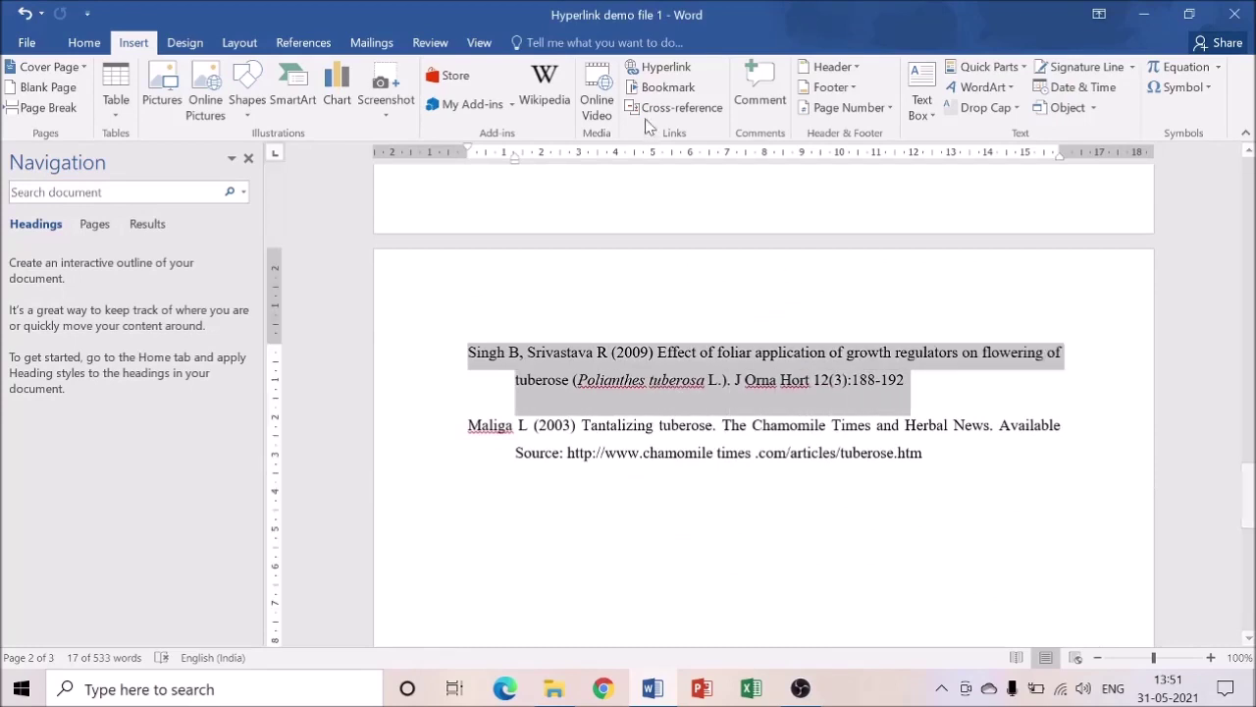
pyautogui.click(665, 88)
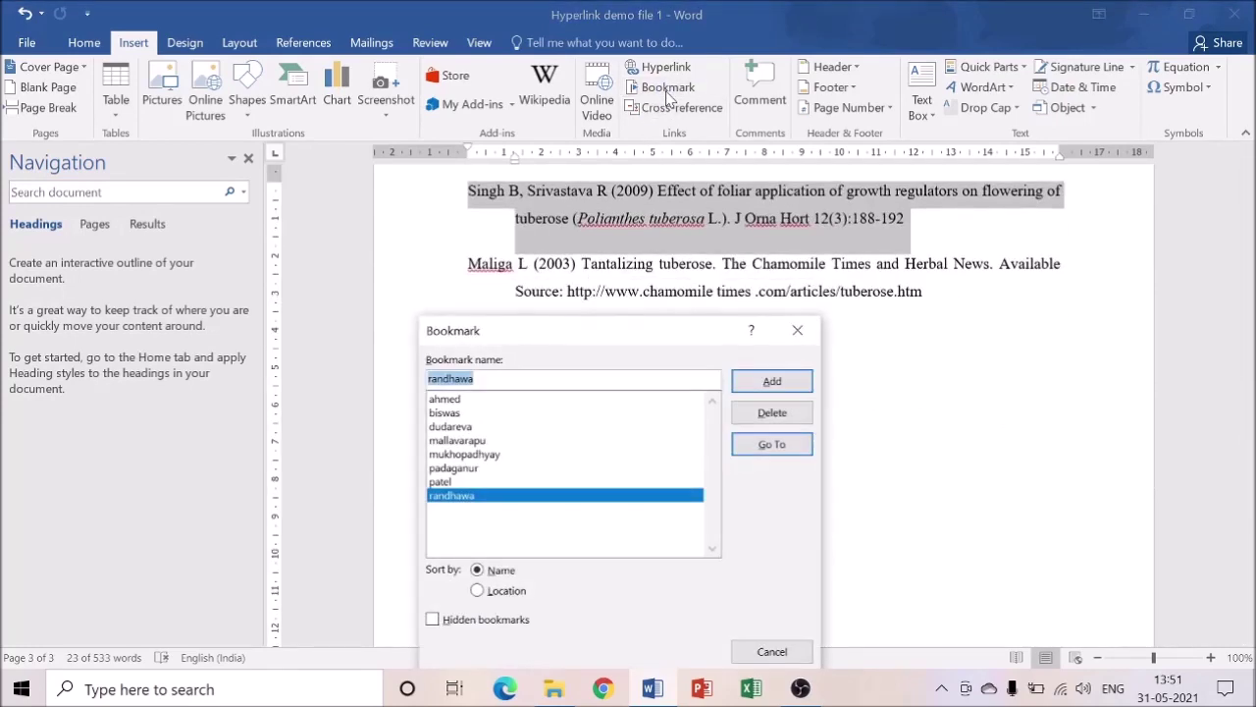
pyautogui.write('sig')
pyautogui.press('BackSpace')
pyautogui.press('BackSpace')
pyautogui.write('ingh')
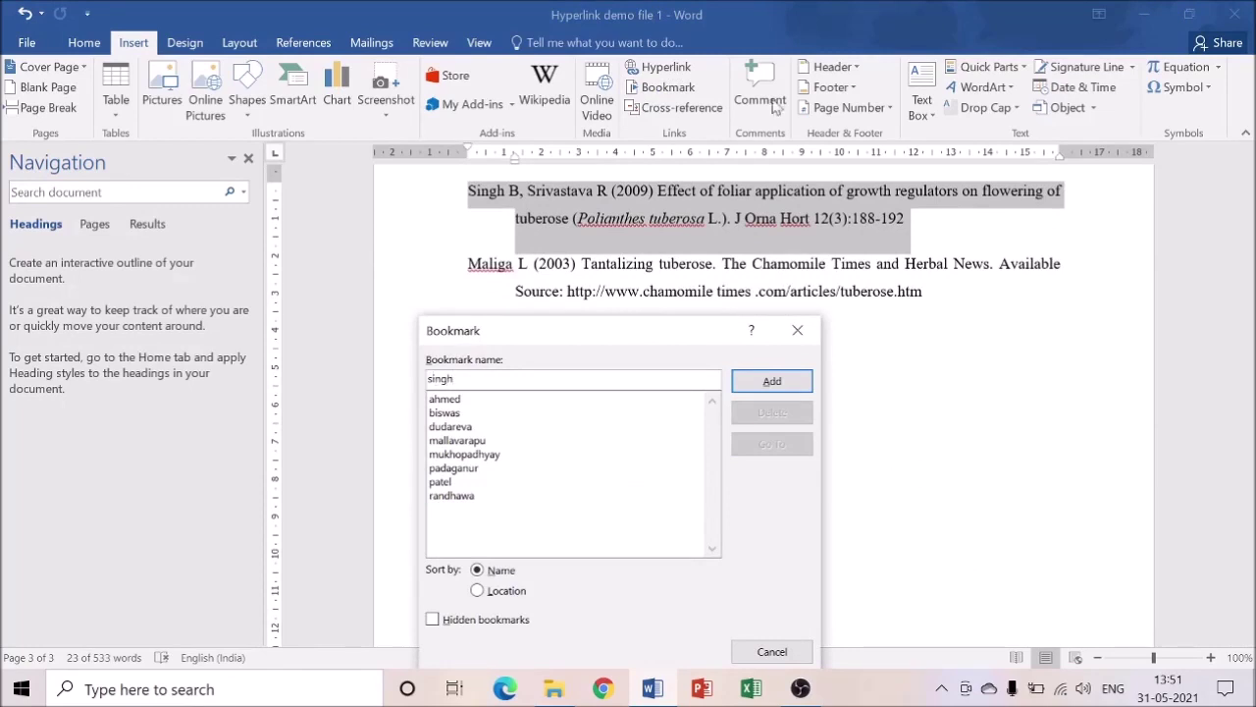
pyautogui.click(771, 381)
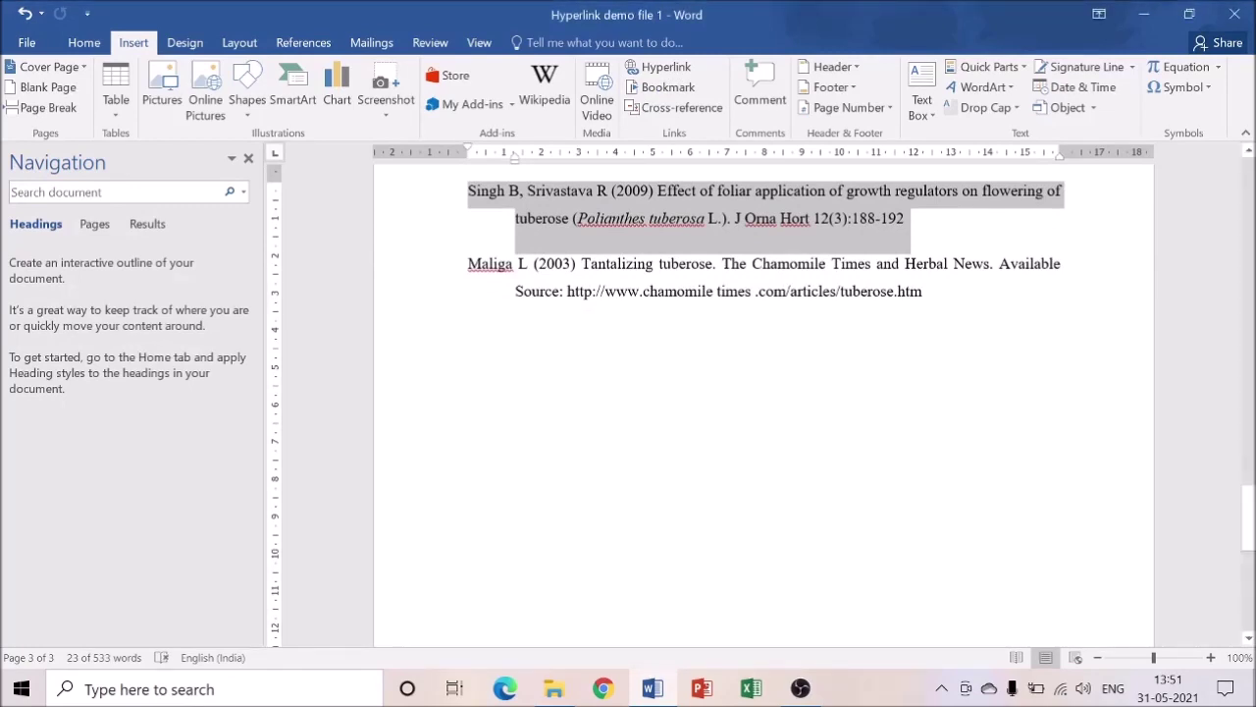
# Step: Bookmark the 2003 "Tantalizing tuberose" reference, naming the bookmark with the author's lowercase surname
pyautogui.moveTo(468, 263); pyautogui.dragTo(922, 304)
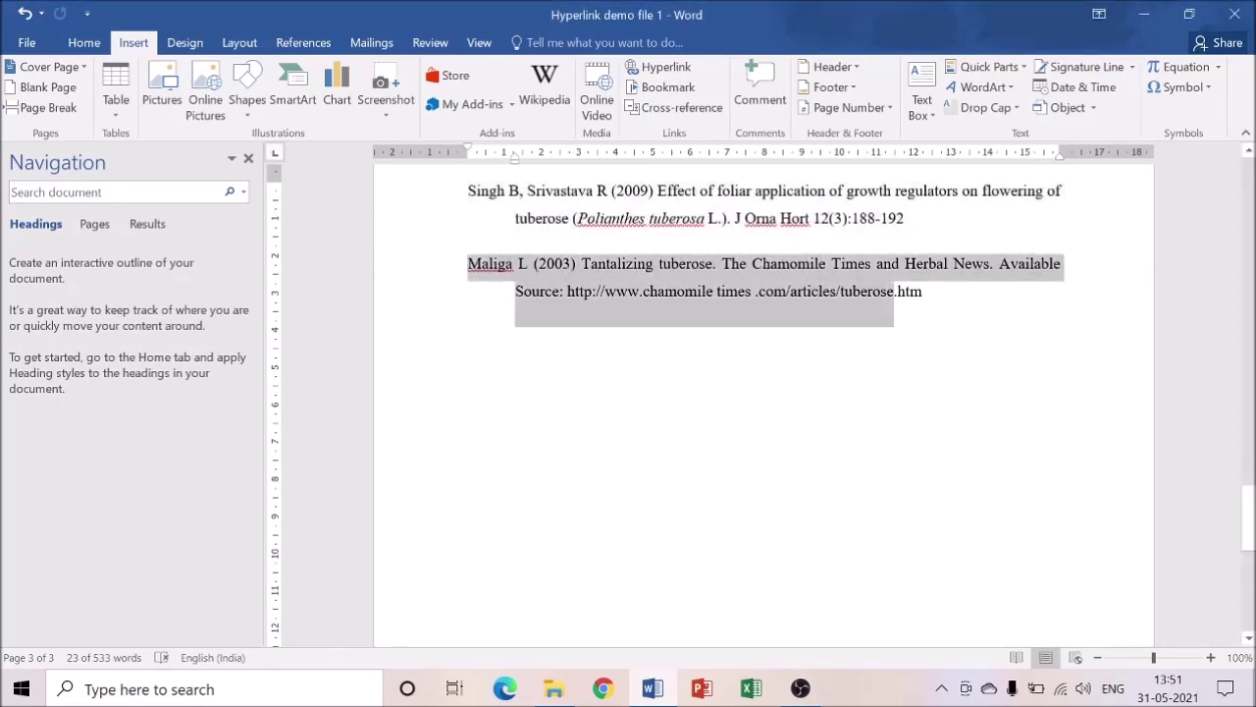
pyautogui.click(663, 87)
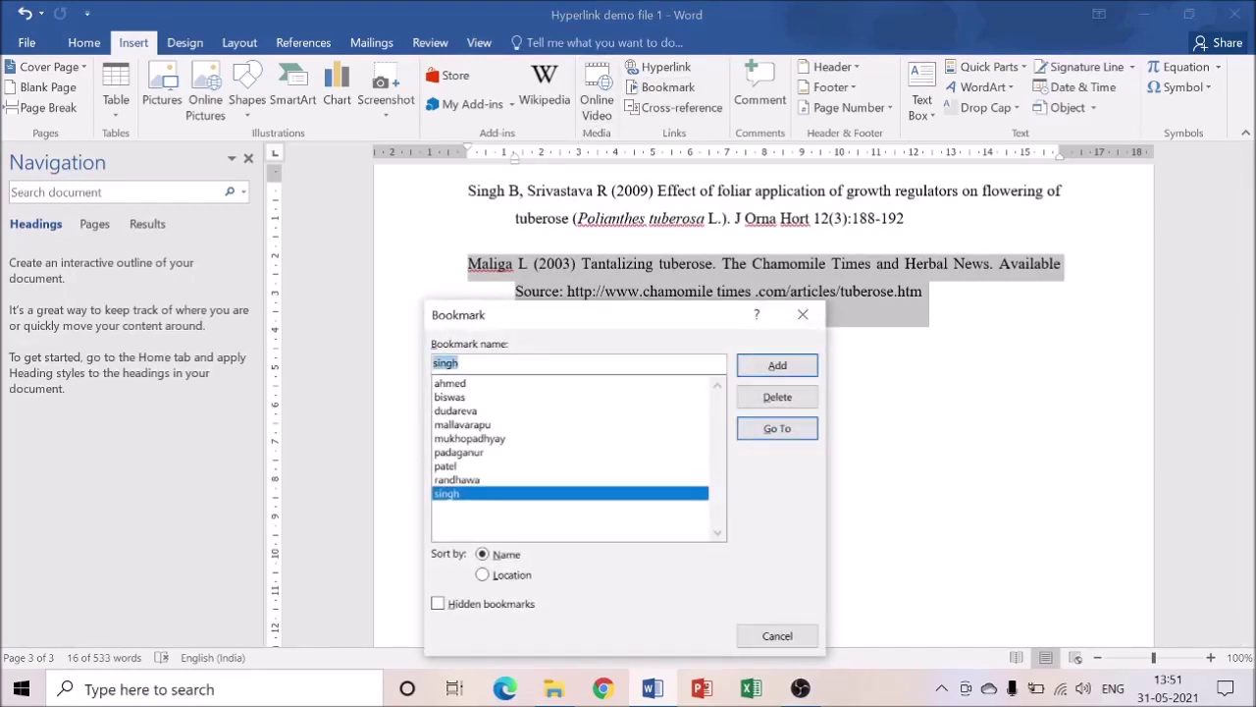
pyautogui.write('maliga')
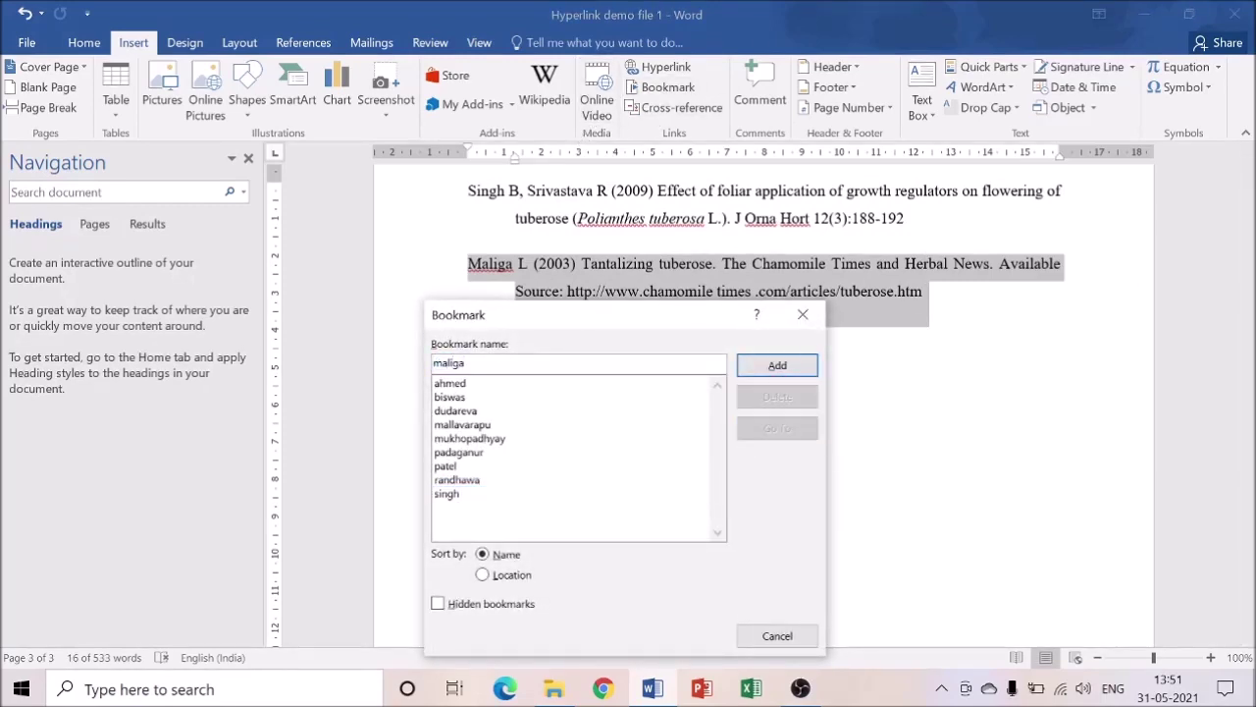
pyautogui.click(765, 360)
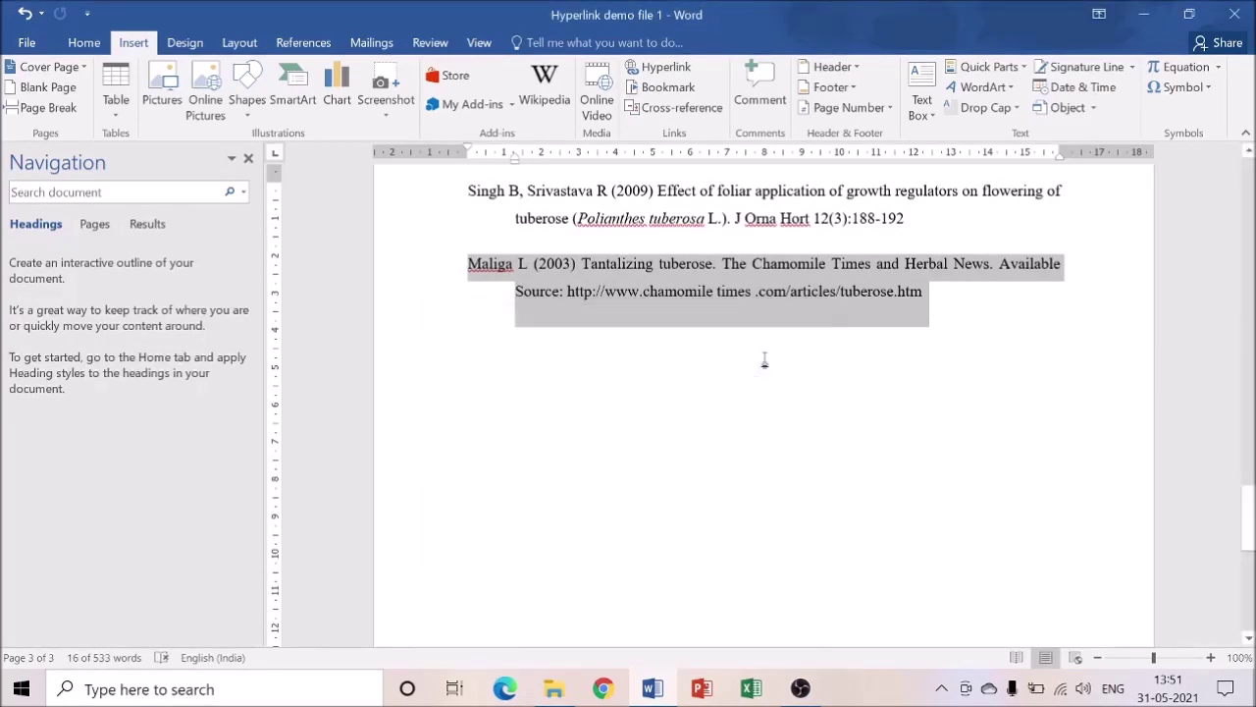
pyautogui.click(765, 360)
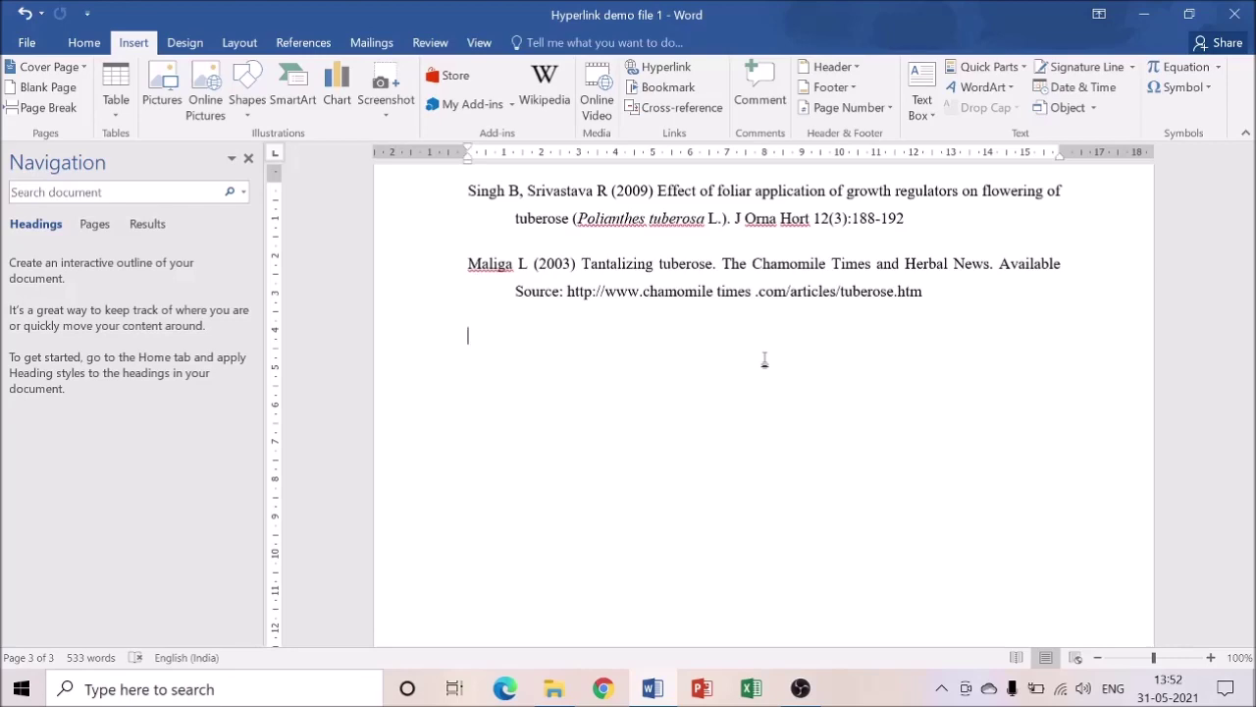
# Step: Compare the 2002 in-text citation in the introduction's first paragraph with its matching entry in the reference list
pyautogui.scroll(5, 765, 360)
pyautogui.scroll(-5, 765, 360)
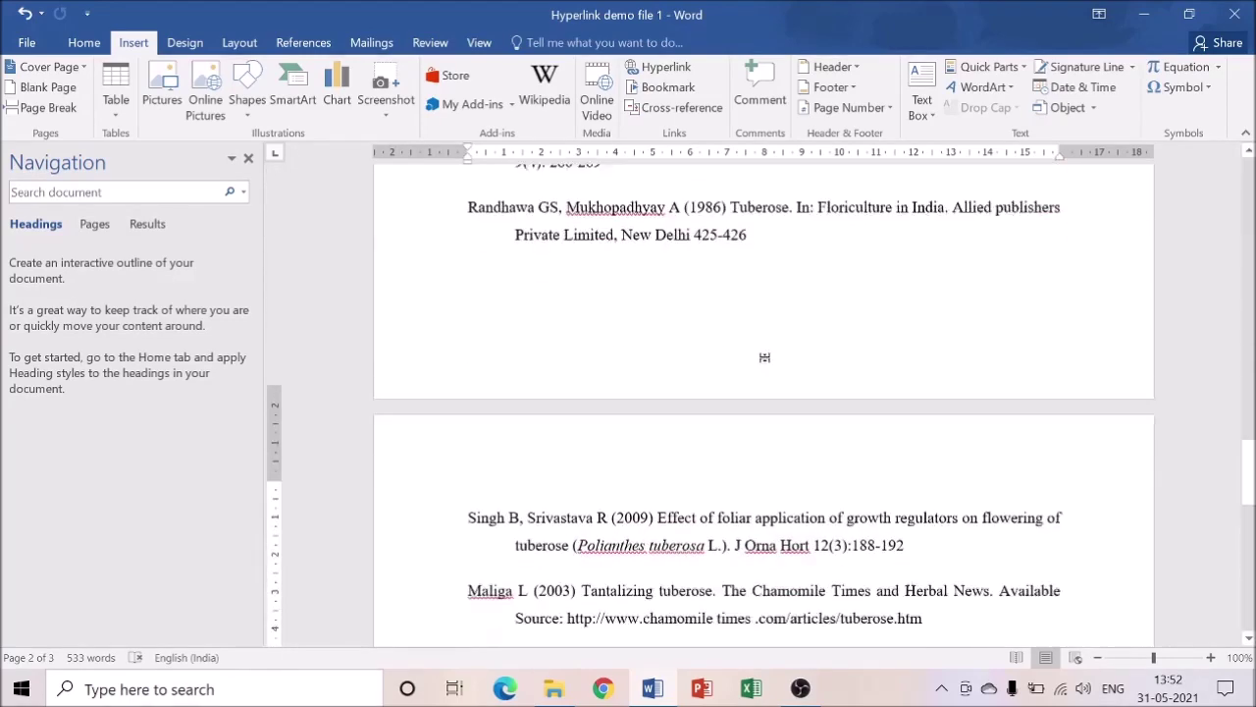
pyautogui.scroll(15, 764, 393)
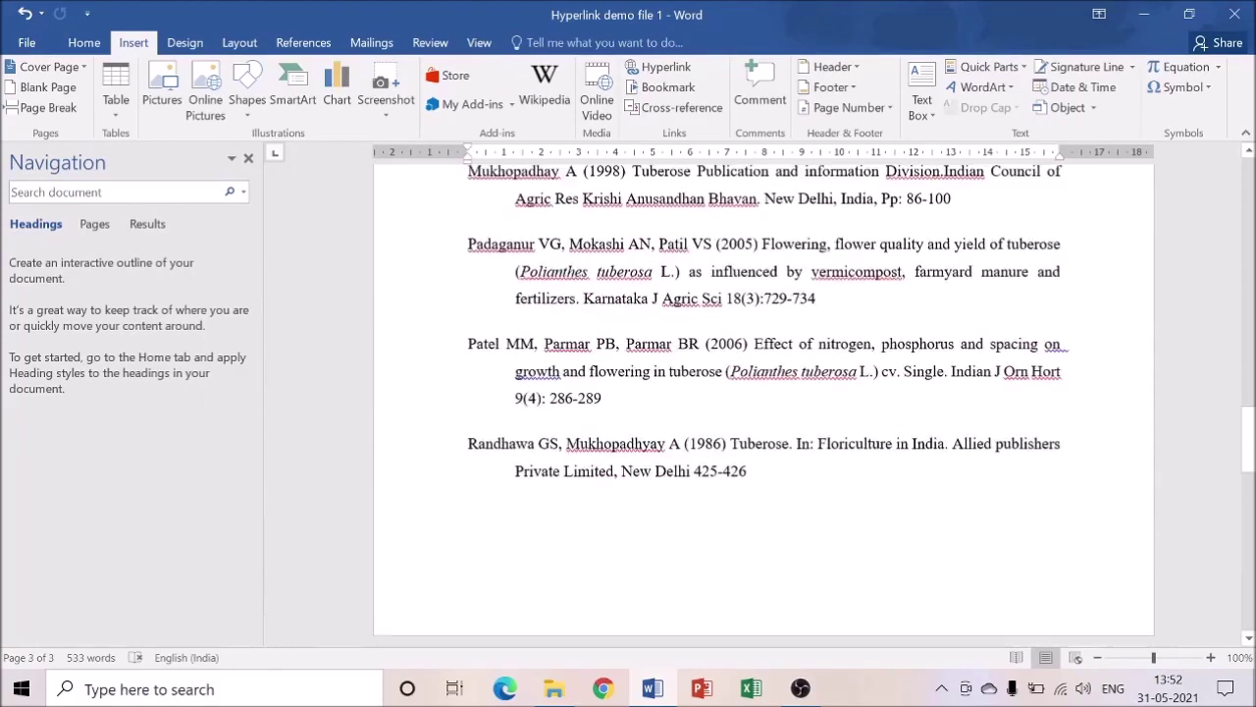
pyautogui.scroll(7, 764, 403)
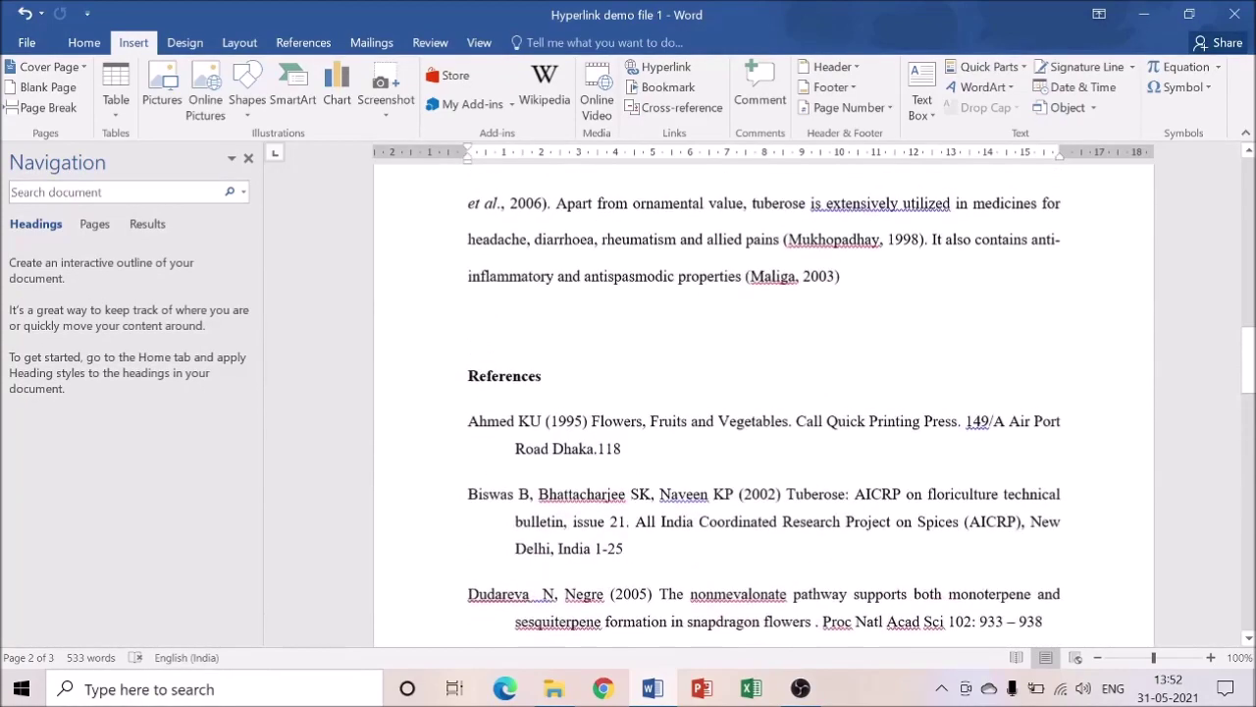
pyautogui.scroll(20, 765, 403)
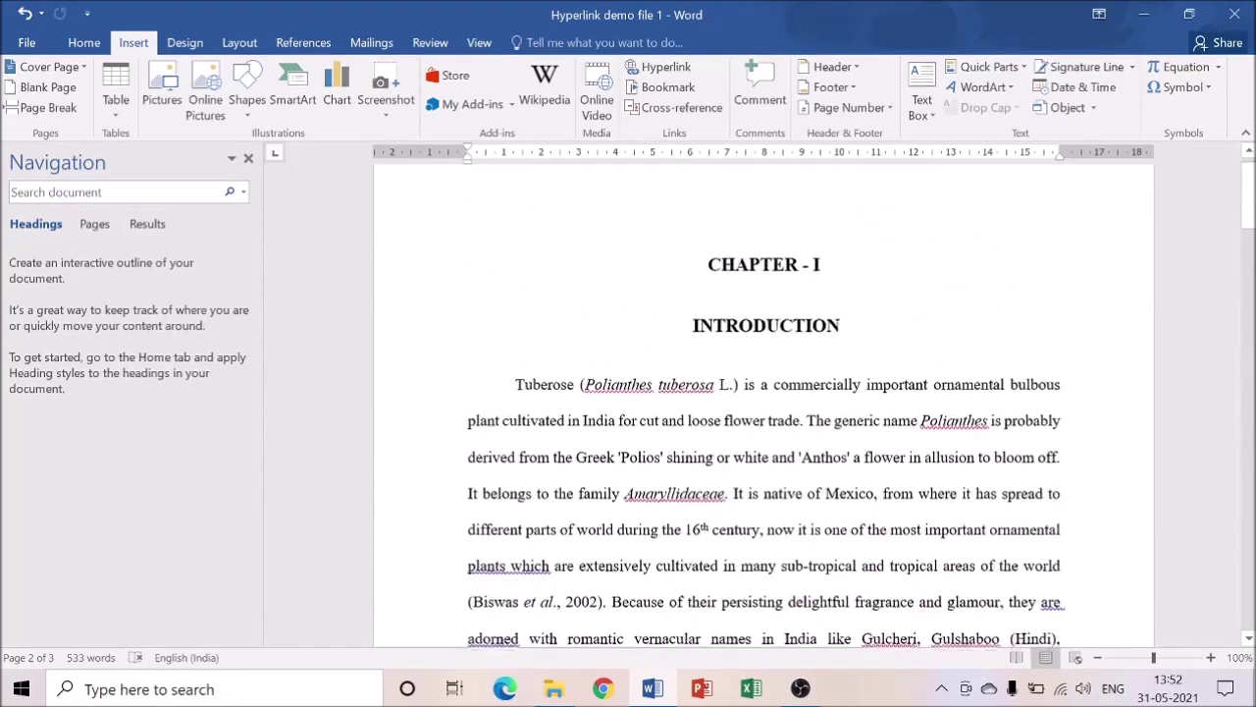
pyautogui.scroll(-4, 764, 403)
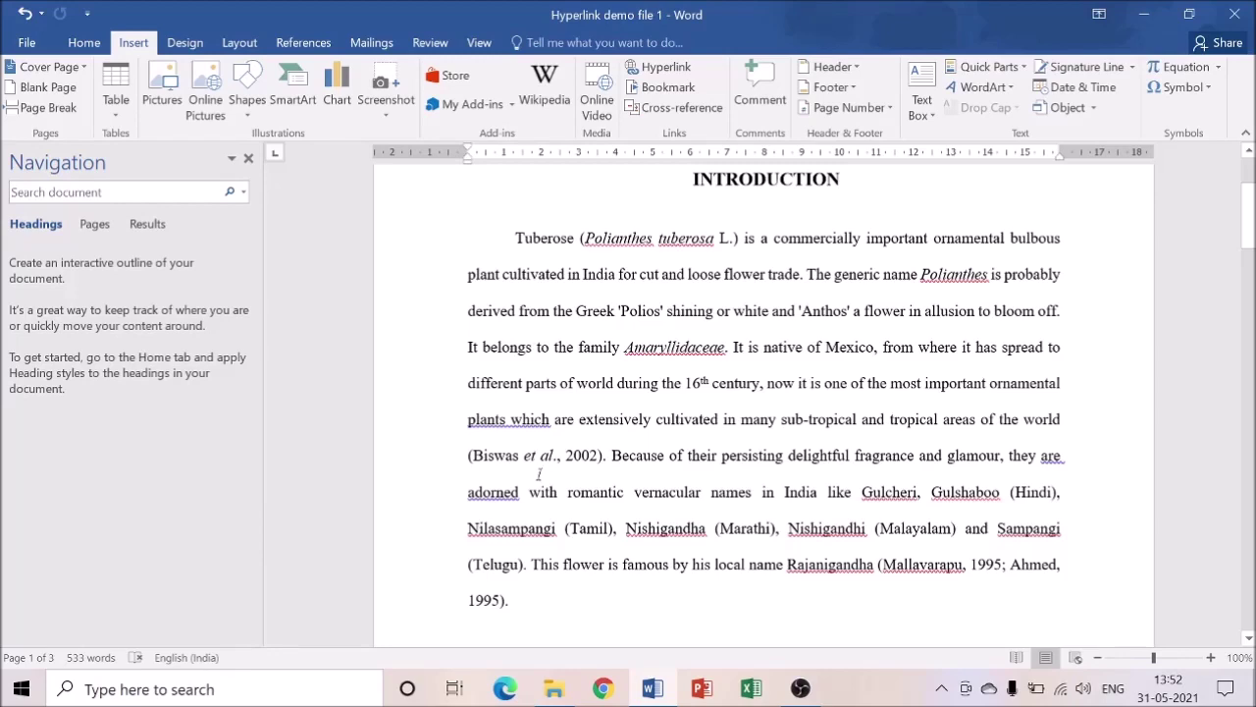
pyautogui.scroll(-2, 539, 474)
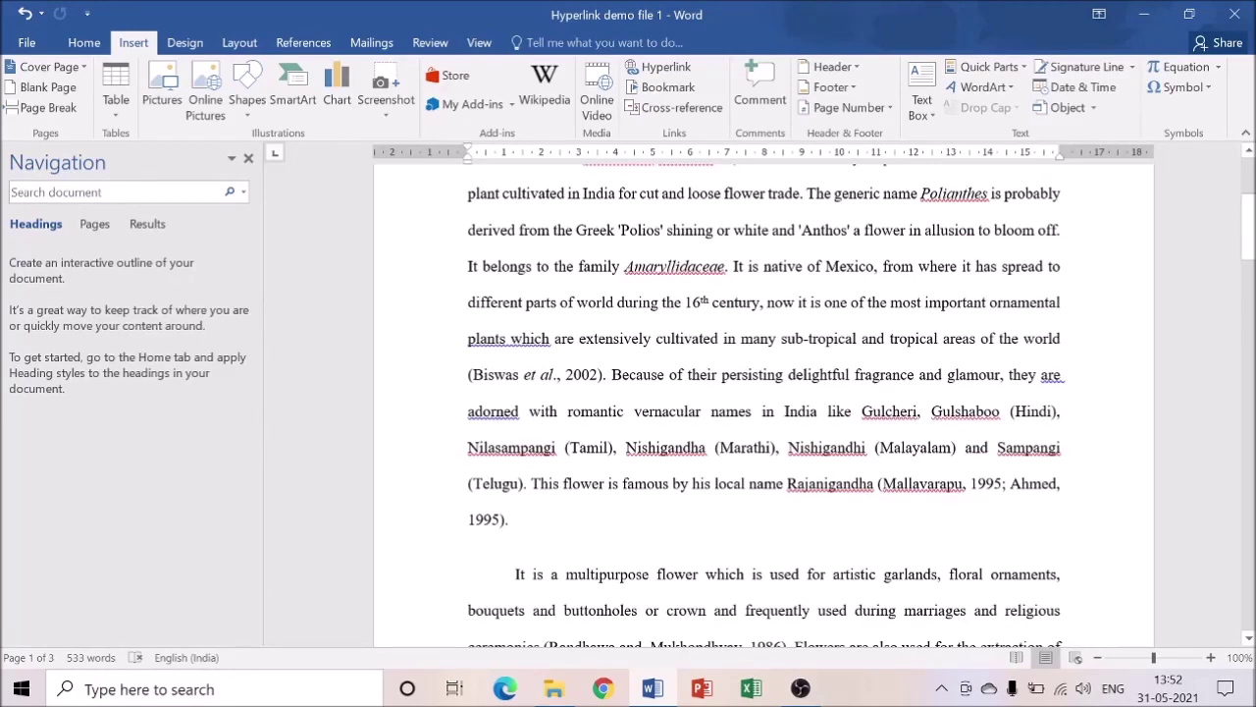
pyautogui.scroll(-15, 764, 402)
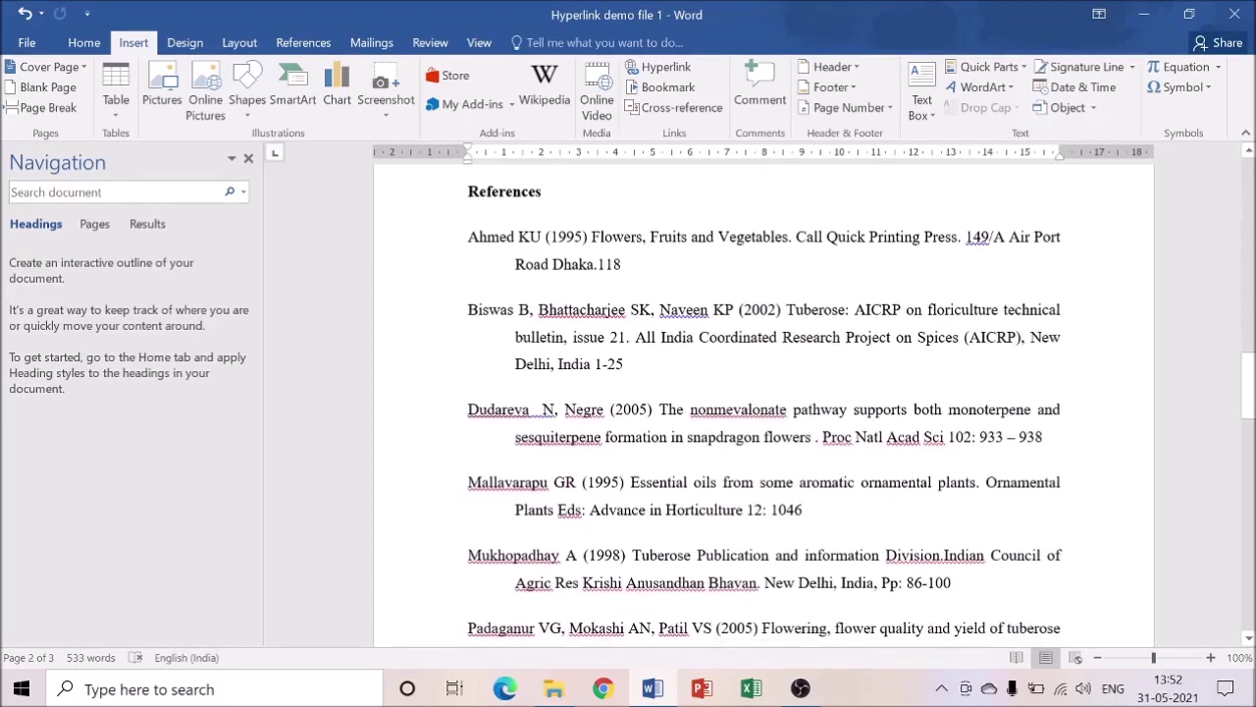
pyautogui.moveTo(468, 310); pyautogui.dragTo(699, 395)
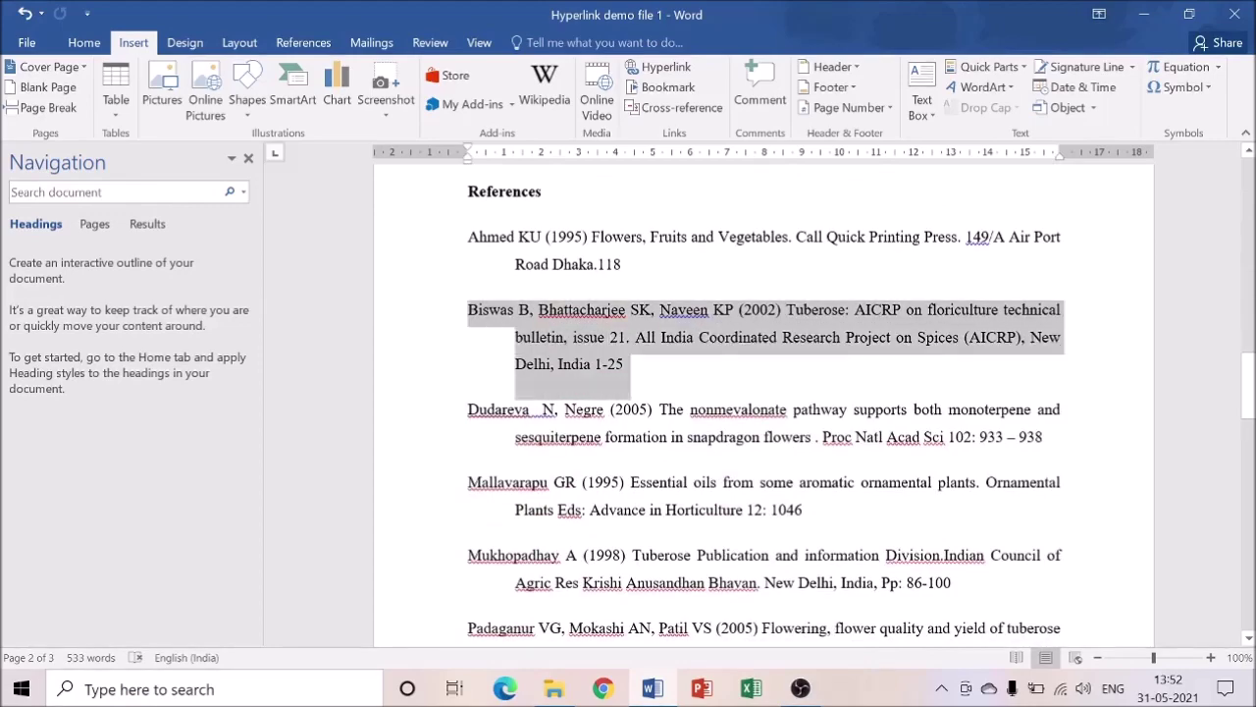
pyautogui.click(699, 395)
pyautogui.scroll(20, 700, 395)
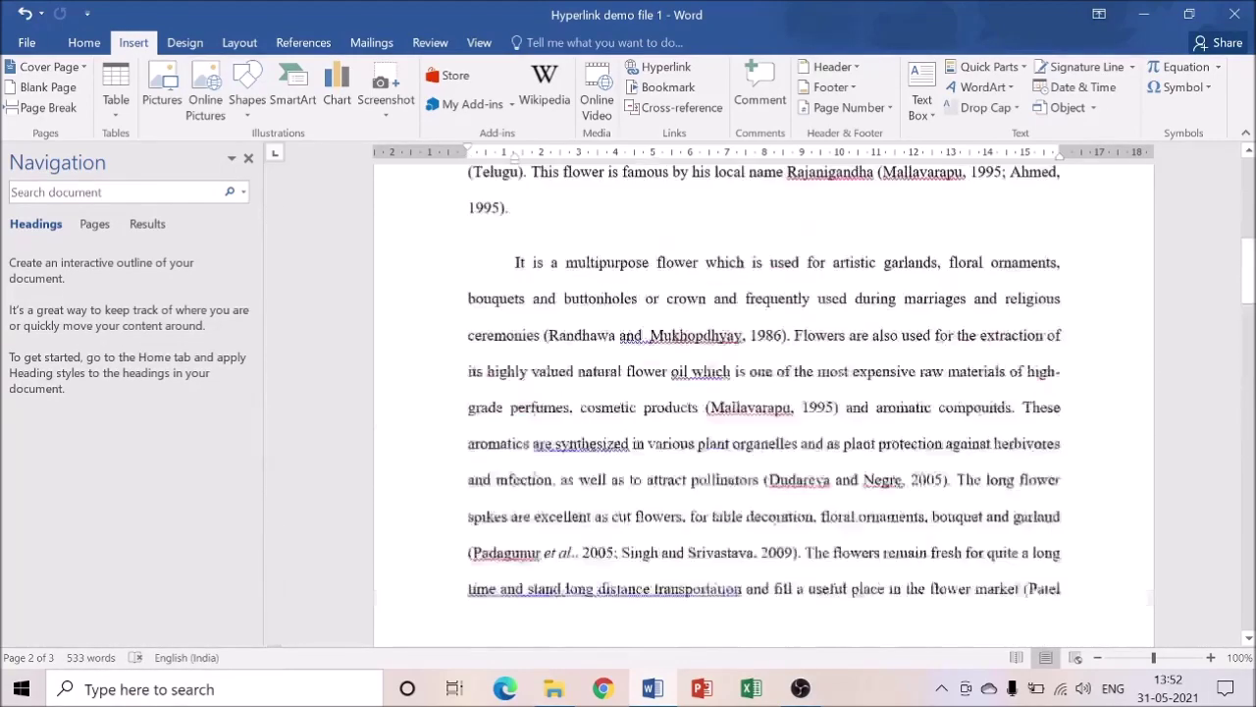
pyautogui.scroll(-5, 700, 394)
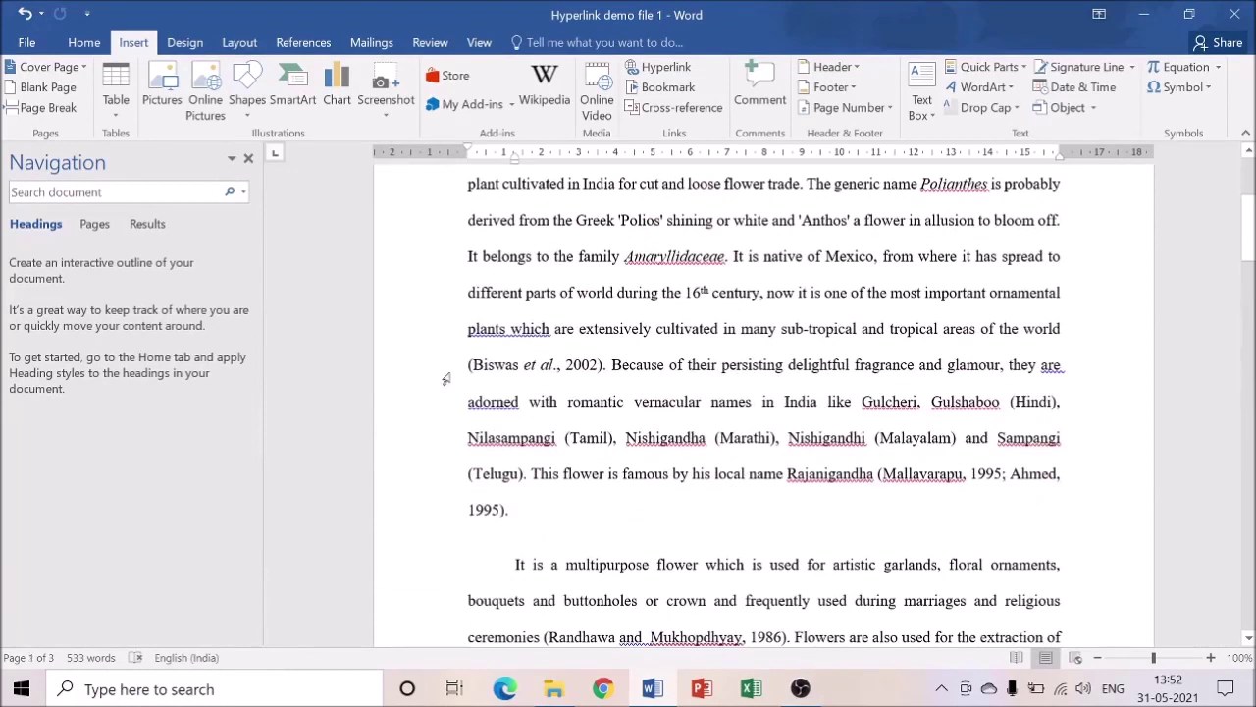
pyautogui.moveTo(472, 365); pyautogui.dragTo(598, 365)
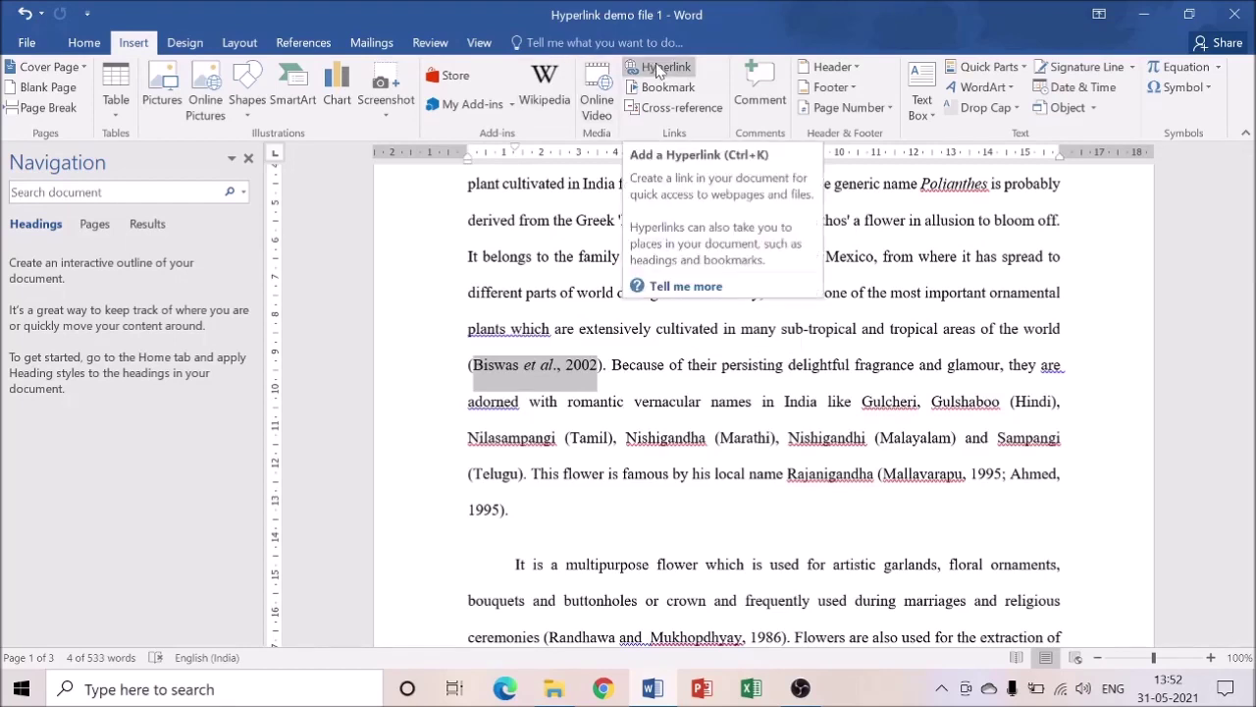
pyautogui.click(598, 384)
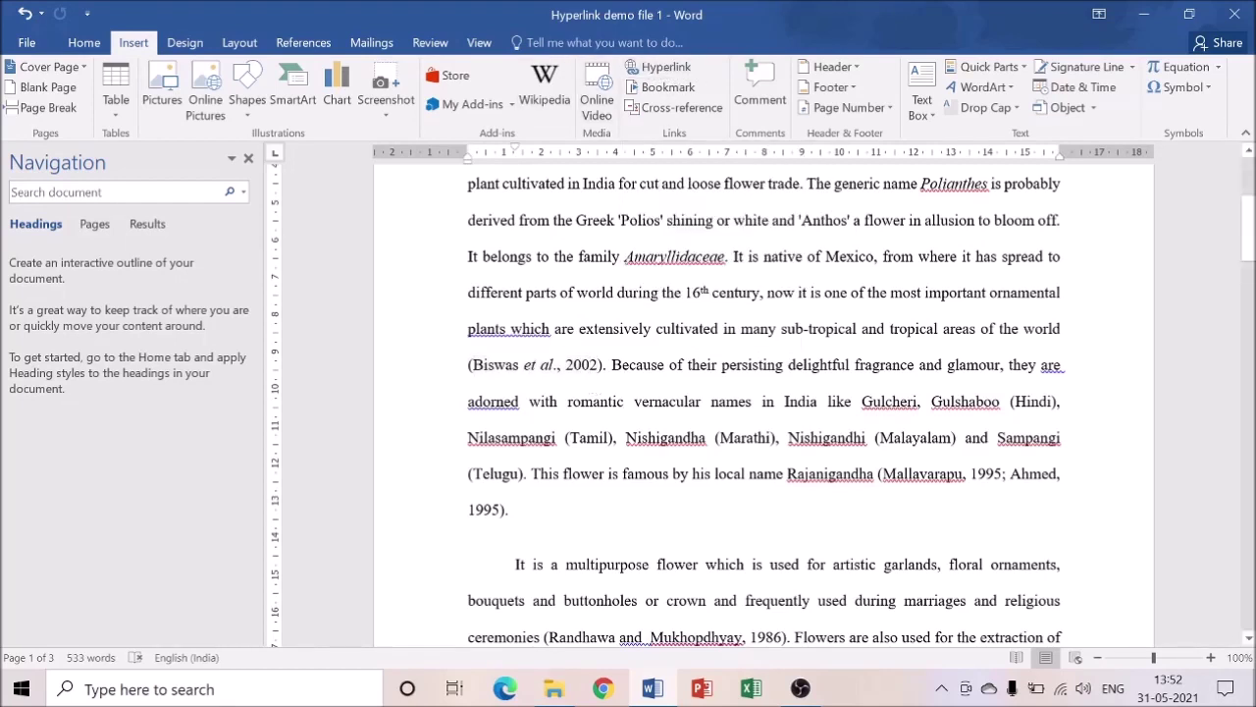
pyautogui.moveTo(473, 365); pyautogui.dragTo(583, 373)
pyautogui.rightClick(584, 371)
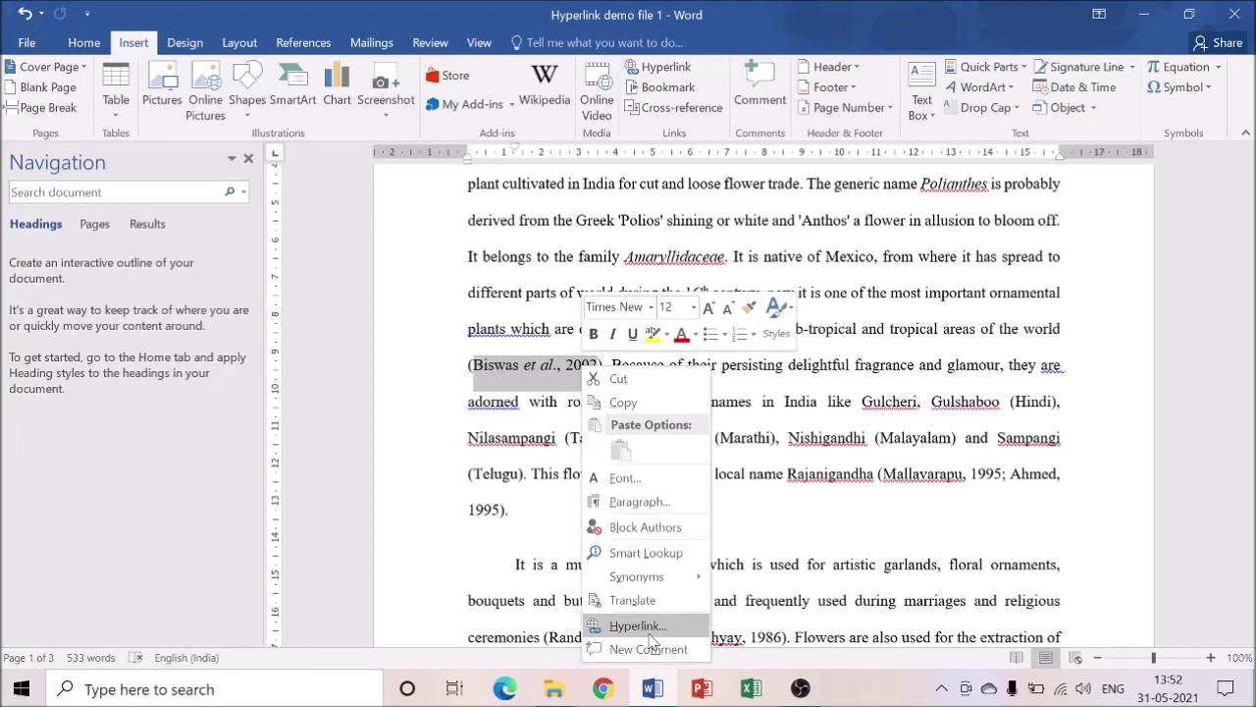
pyautogui.press('Escape')
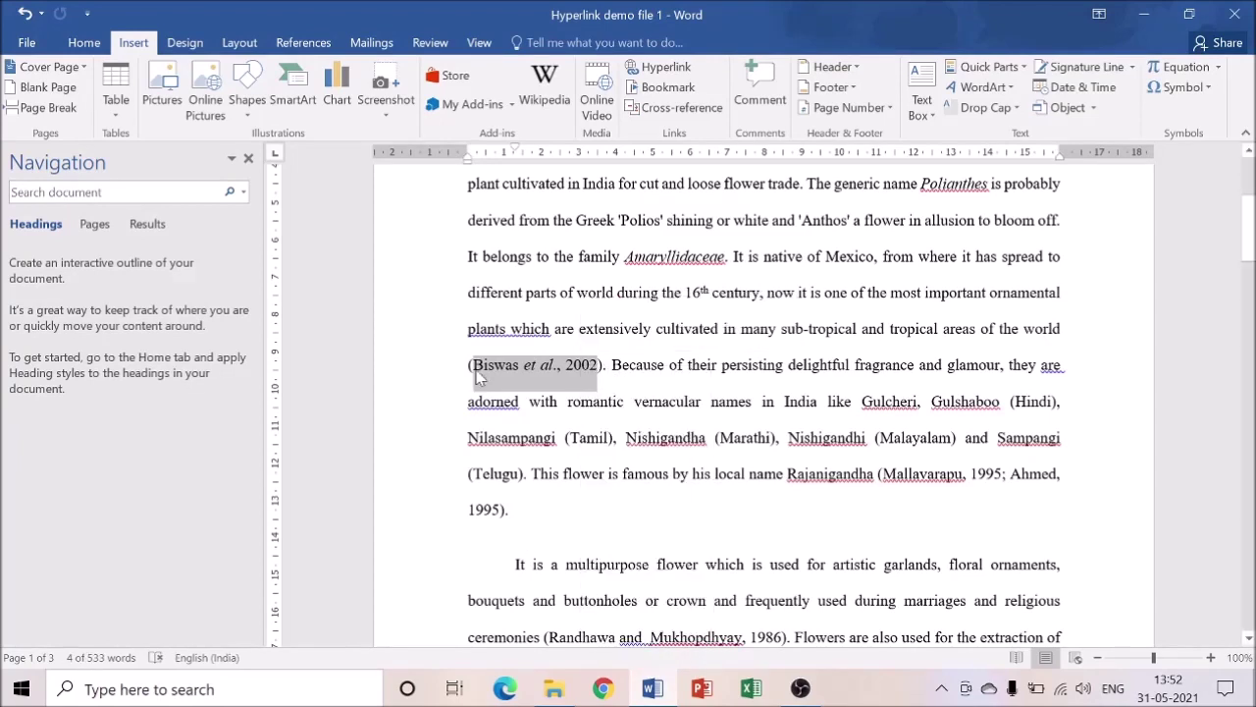
# Step: Hyperlink the 2002 citation in the introduction's first paragraph to the bookmark in this document named after its first author
pyautogui.click(477, 373)
pyautogui.moveTo(478, 373); pyautogui.dragTo(594, 371)
pyautogui.rightClick(594, 370)
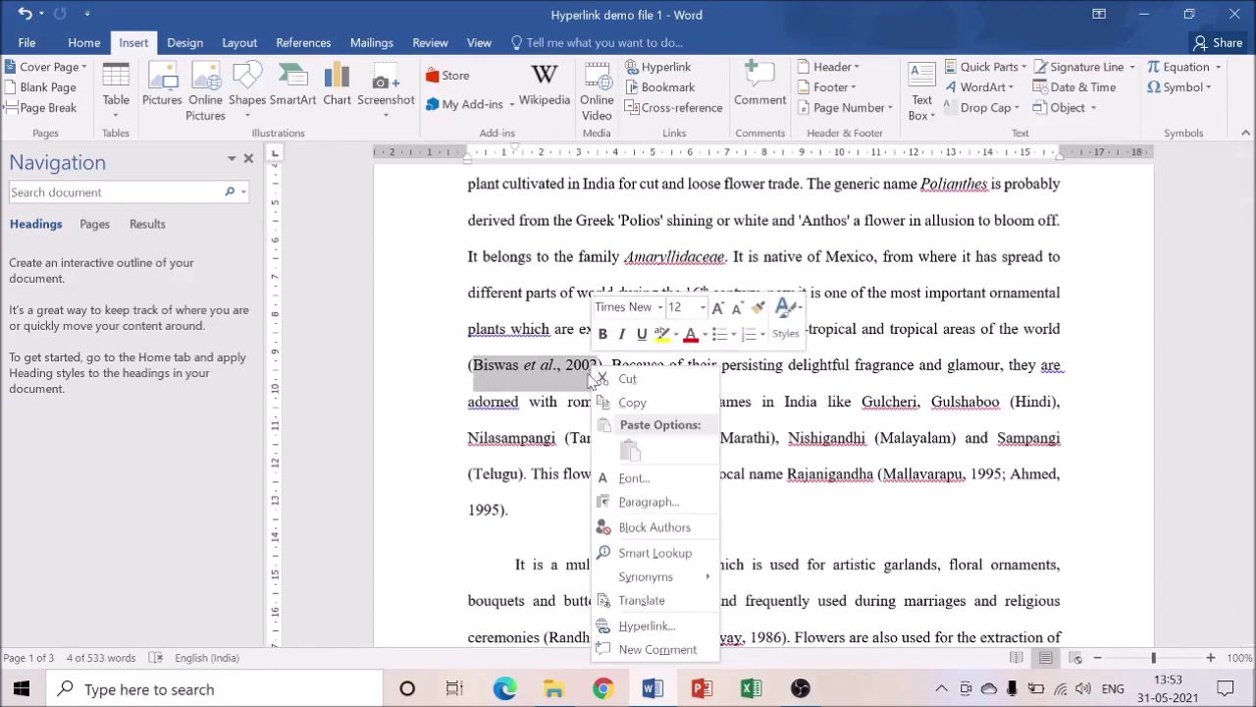
pyautogui.click(645, 620)
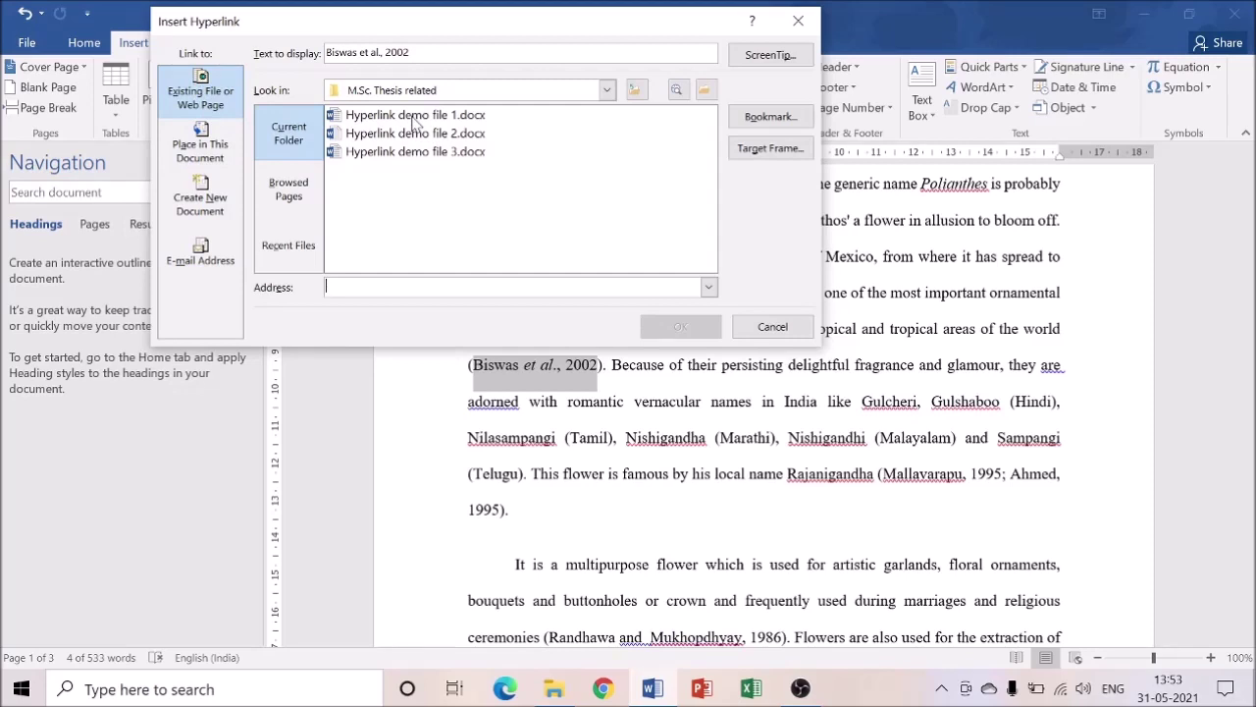
pyautogui.click(203, 145)
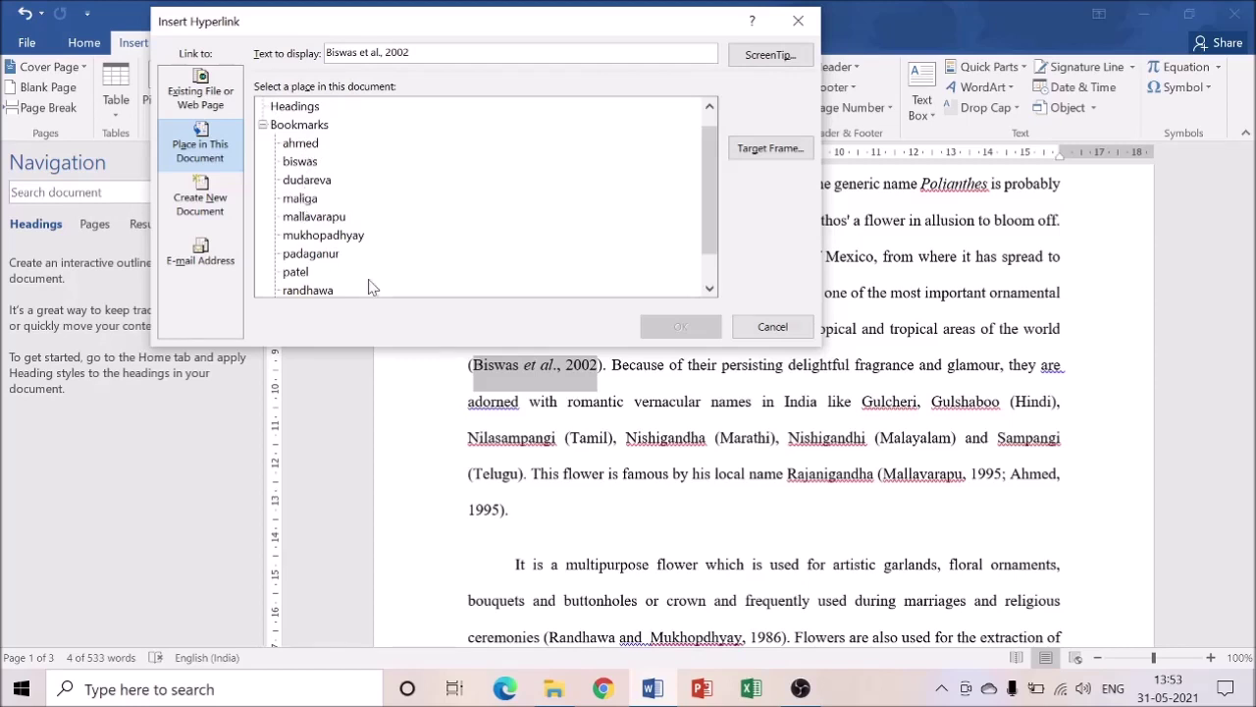
pyautogui.moveTo(711, 186)
pyautogui.mouseDown()
pyautogui.moveTo(712, 216)
pyautogui.moveTo(711, 184)
pyautogui.mouseUp()
pyautogui.click(301, 163)
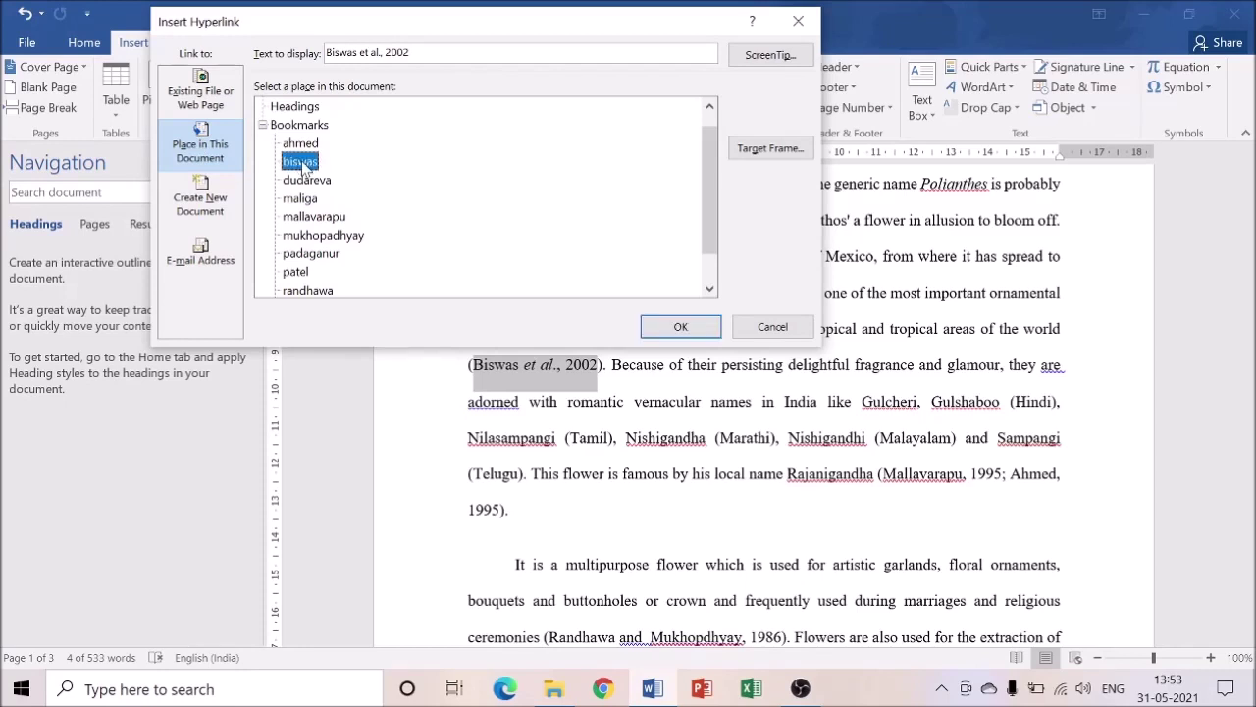
pyautogui.click(681, 328)
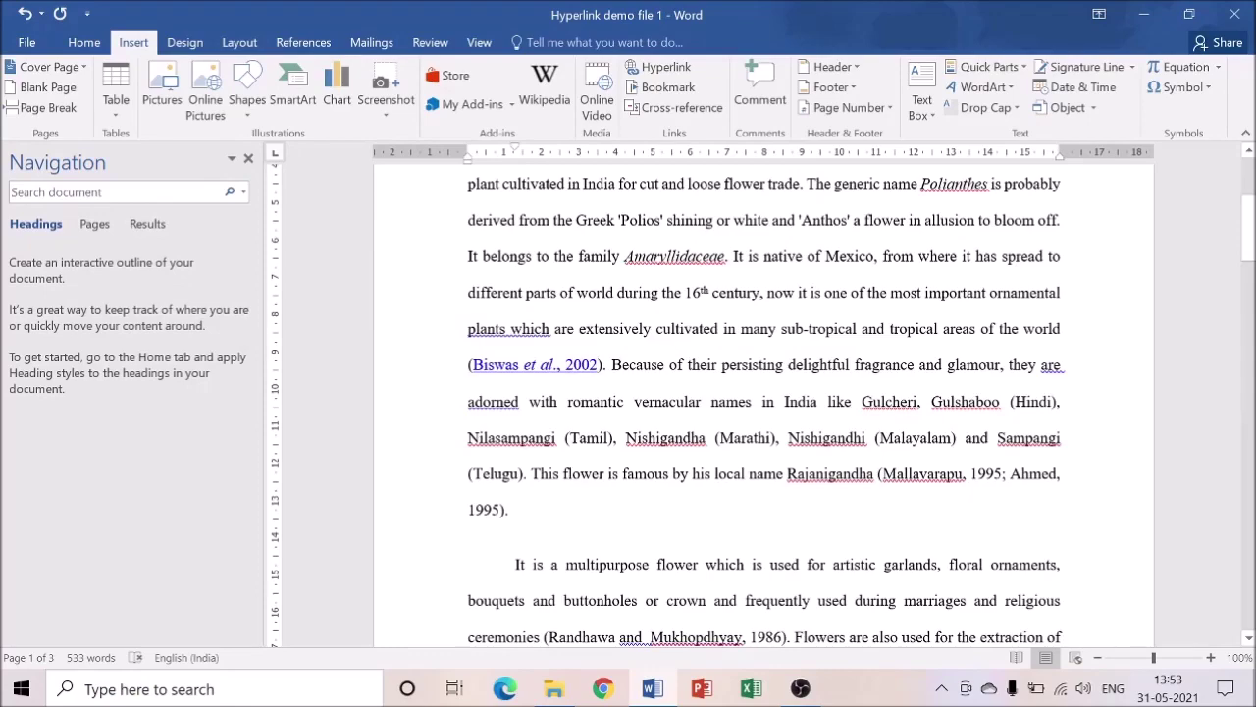
# Step: Examine the hyperlinked 2002 citation in the introduction's first paragraph at closer range
pyautogui.click(1211, 658)
pyautogui.click(1211, 657)
pyautogui.click(1211, 658)
pyautogui.click(1211, 658)
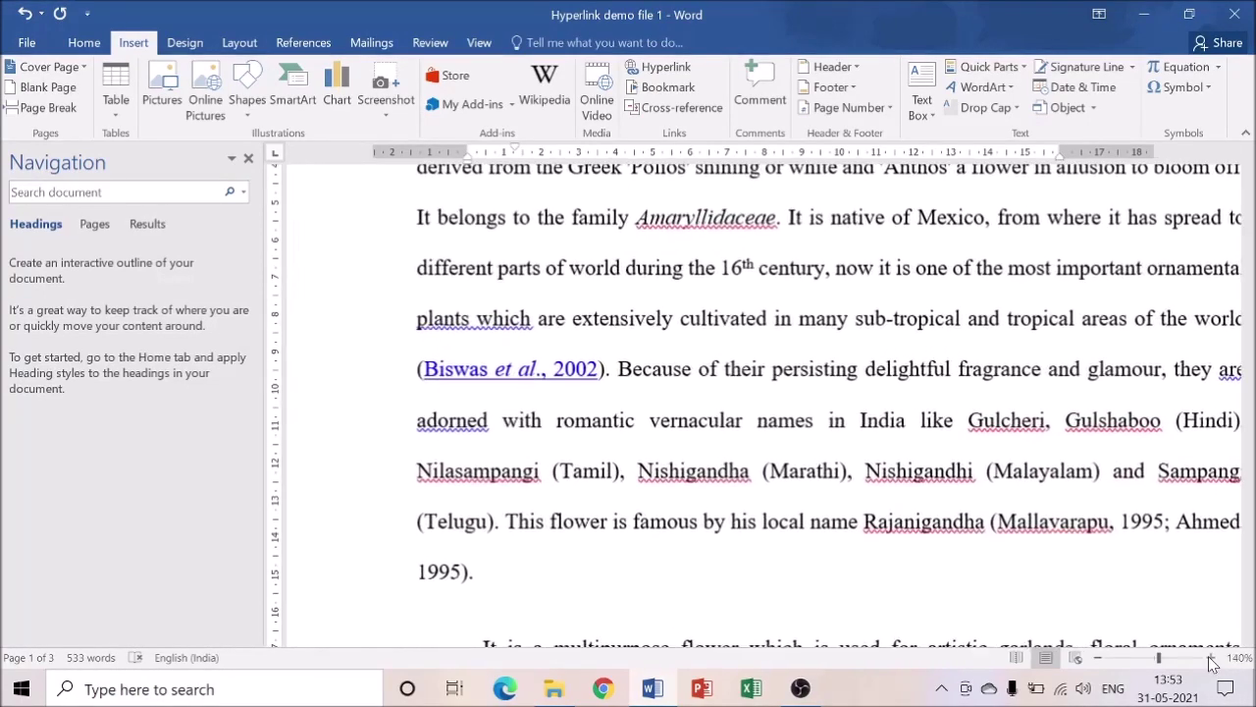
pyautogui.click(1099, 658)
pyautogui.click(1099, 658)
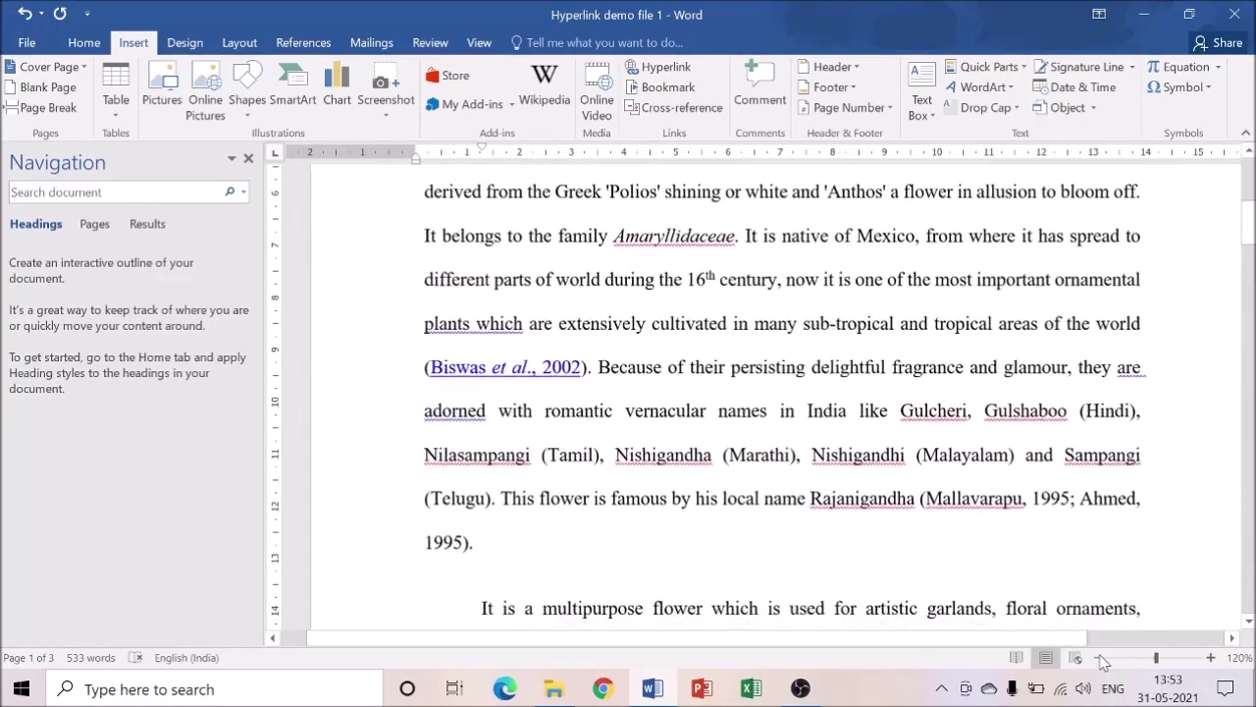
pyautogui.click(1099, 658)
pyautogui.click(1099, 658)
# Step: Hyperlink the first of the two 1995 citations ending the first paragraph to its author's bookmark in this document
pyautogui.scroll(-2, 763, 403)
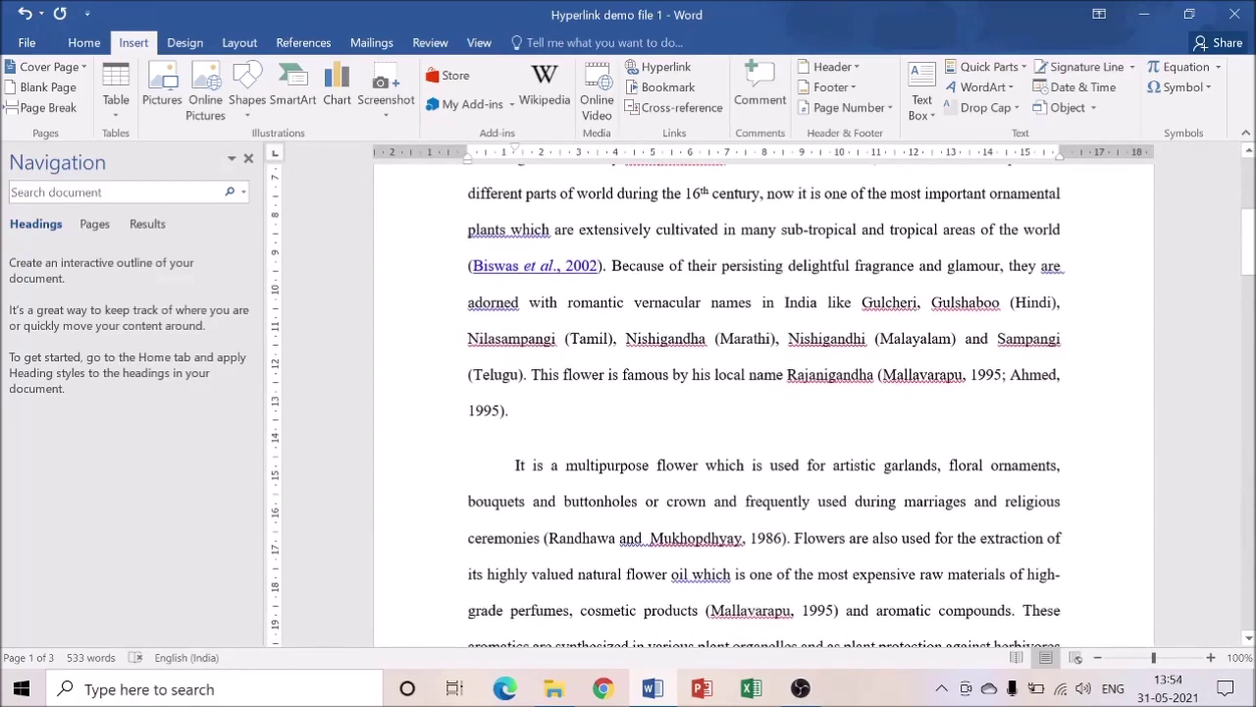
pyautogui.moveTo(882, 374); pyautogui.dragTo(1001, 375)
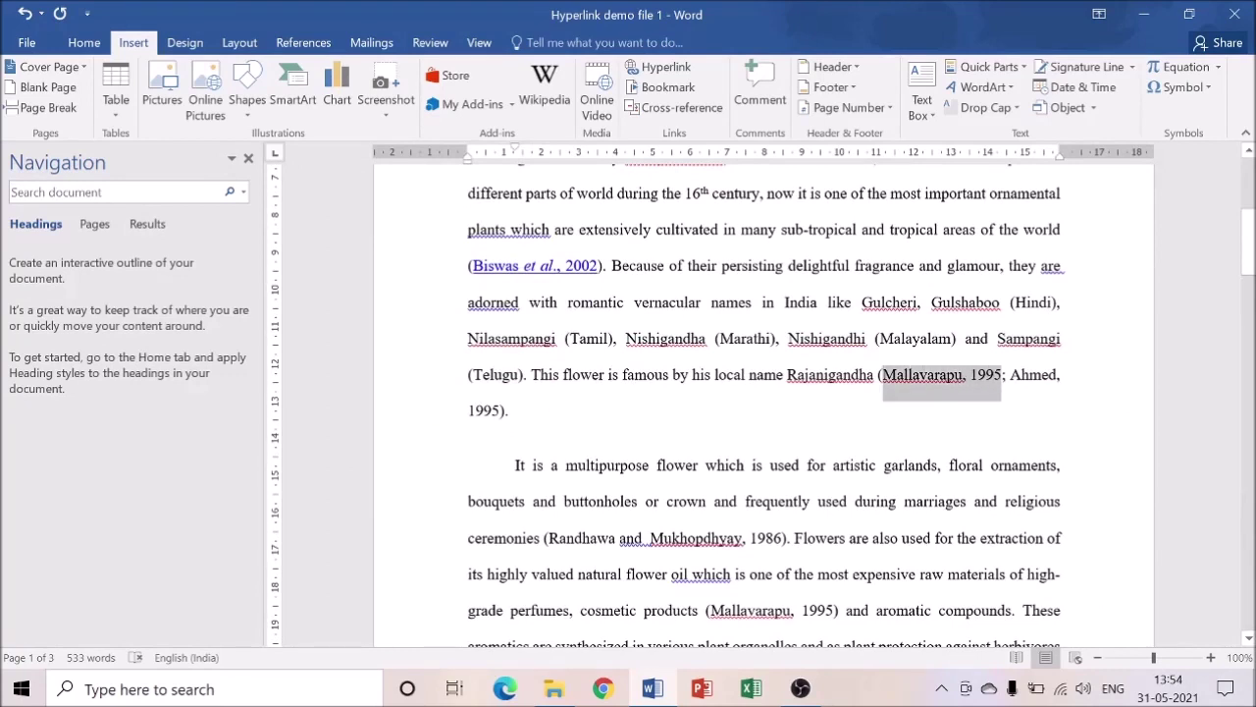
pyautogui.hotkey('ctrl', 'k')
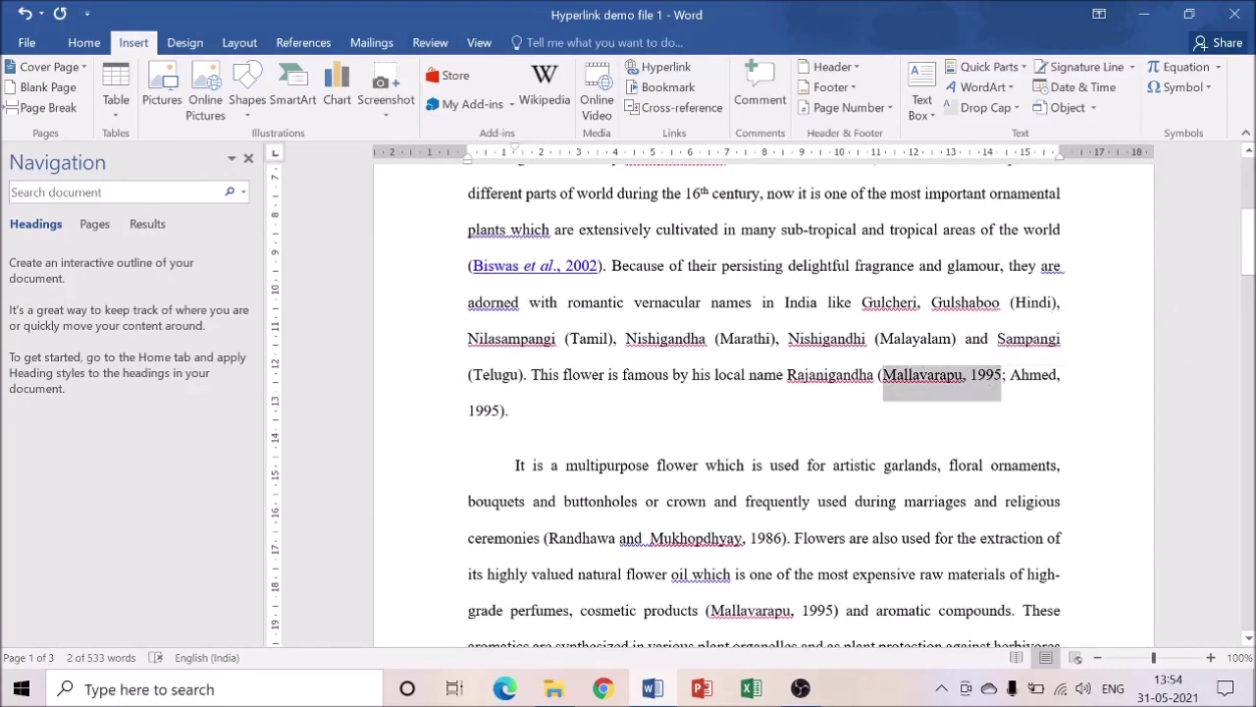
pyautogui.click(662, 69)
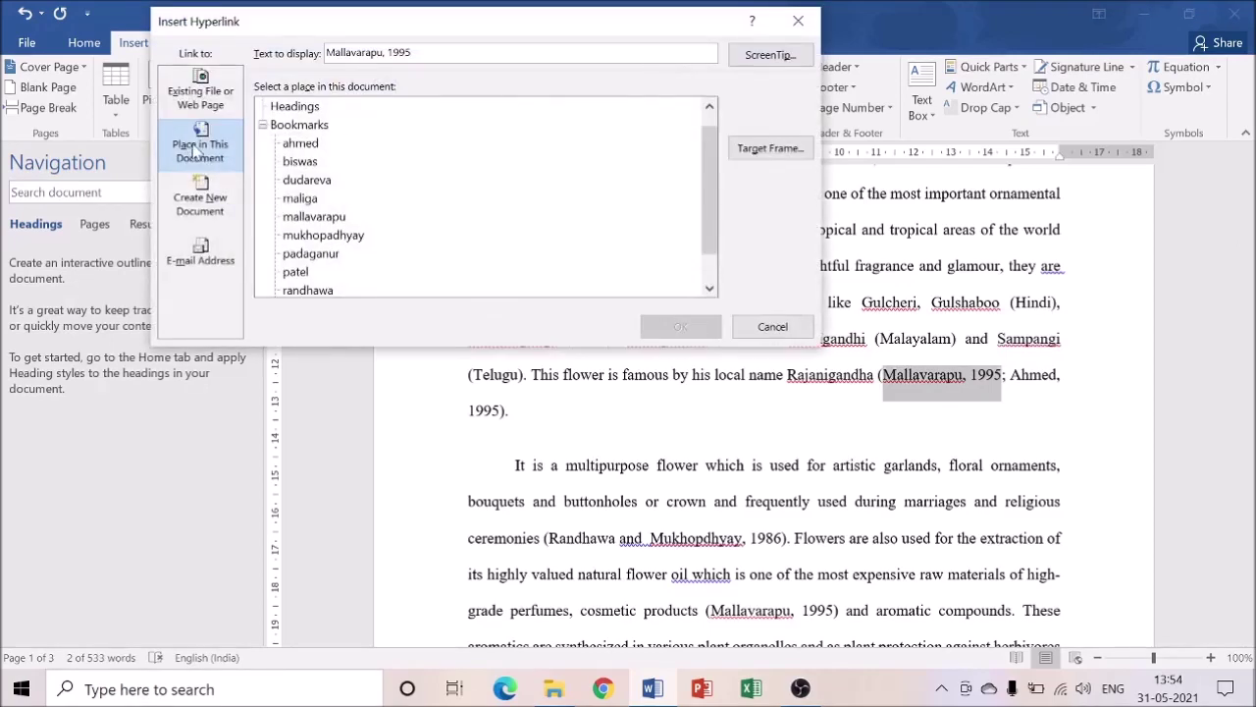
pyautogui.click(316, 219)
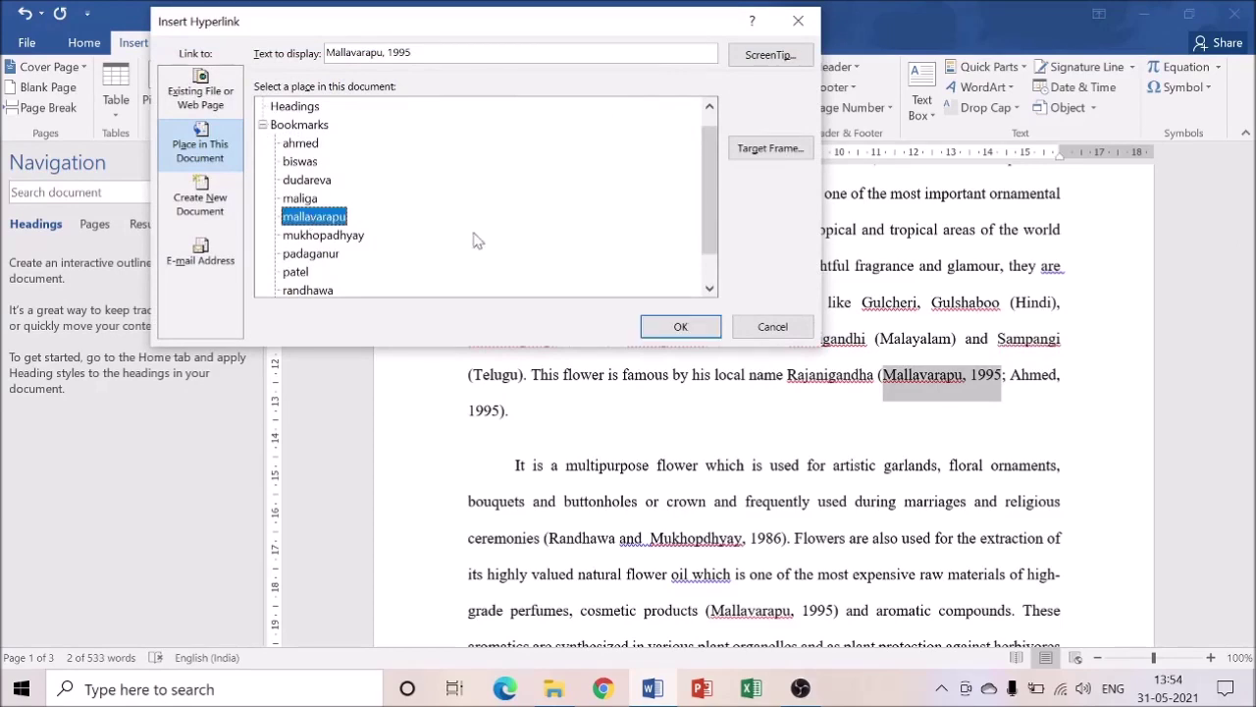
pyautogui.click(681, 327)
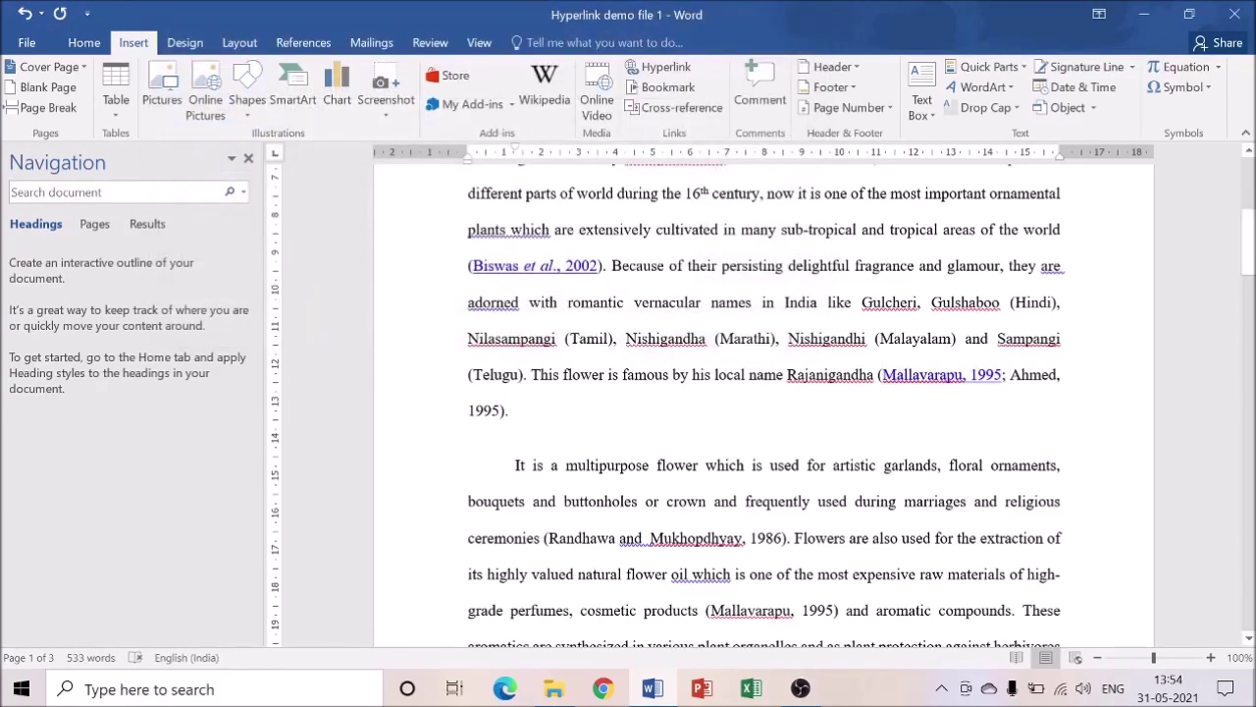
# Step: Hyperlink the second 1995 citation, author and year, at the end of the first paragraph to that author's bookmark
pyautogui.hotkey('shift', 'Right')
pyautogui.hotkey('shift', 'Right')
pyautogui.hotkey('shift', 'Right')
pyautogui.hotkey('shift', 'Right')
pyautogui.hotkey('shift', 'Right')
pyautogui.hotkey('shift', 'Right')
pyautogui.hotkey('shift', 'Right')
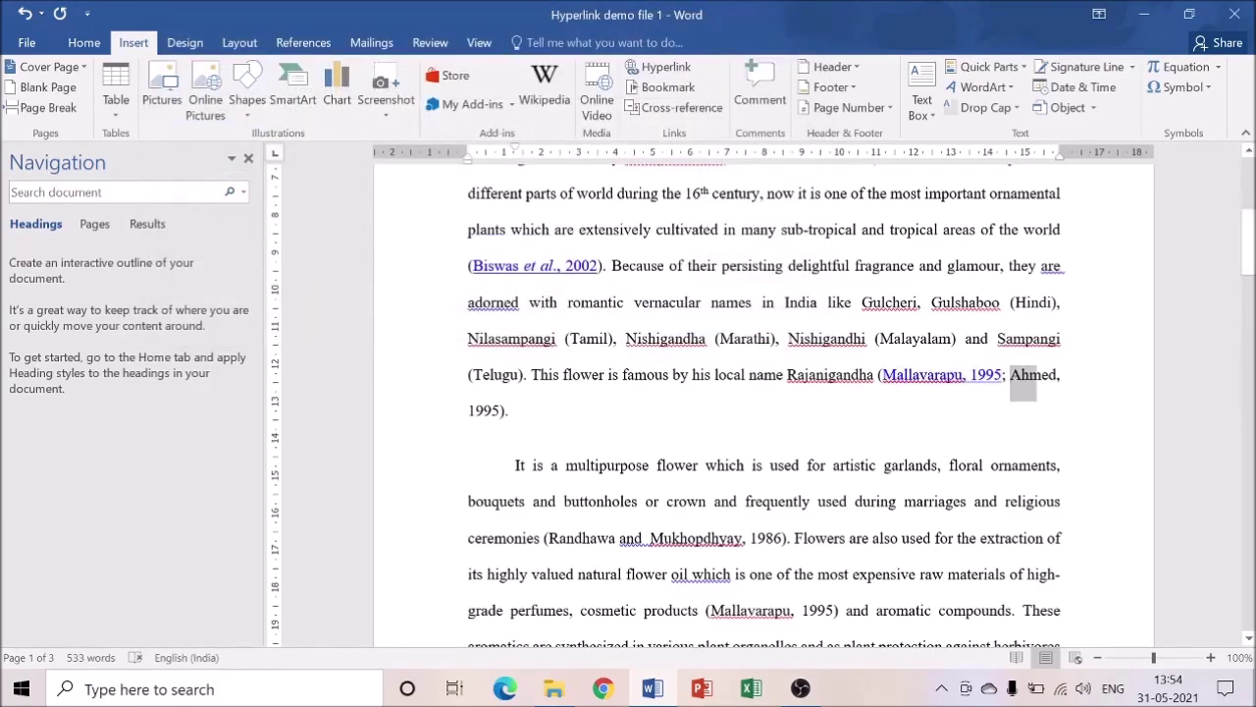
pyautogui.hotkey('shift', 'Down')
pyautogui.hotkey('shift', 'Left')
pyautogui.hotkey('shift', 'Left')
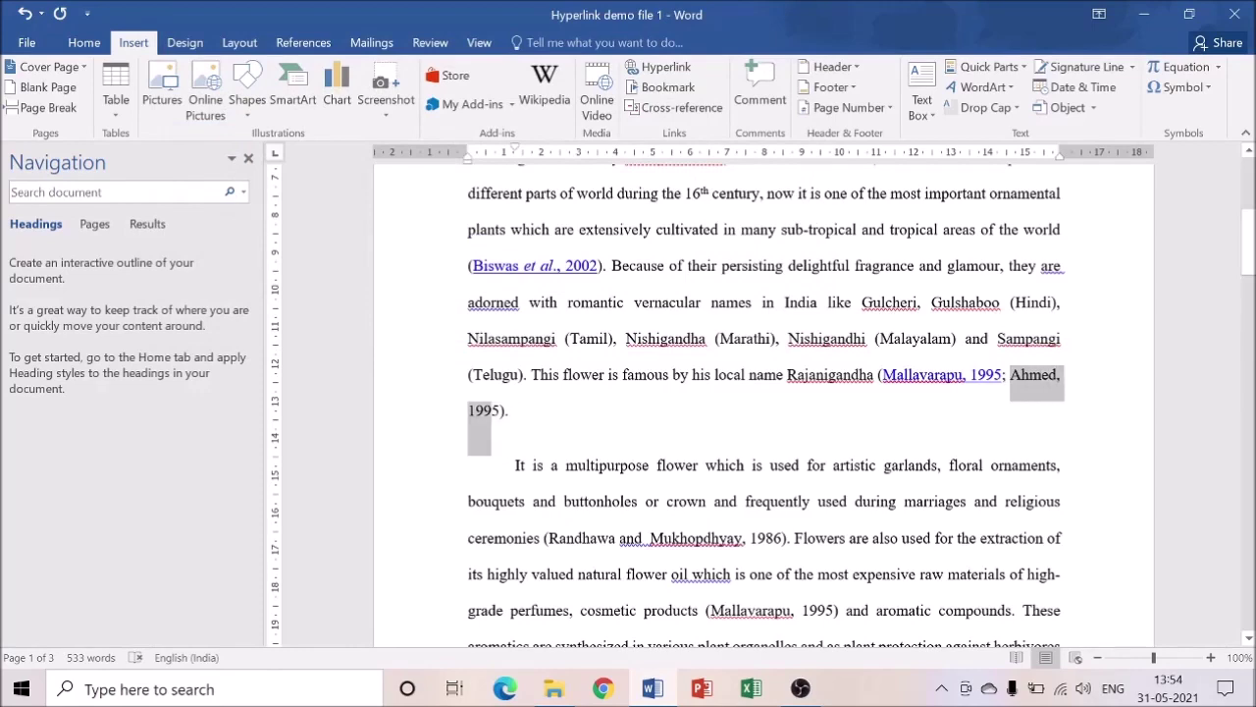
pyautogui.click(660, 67)
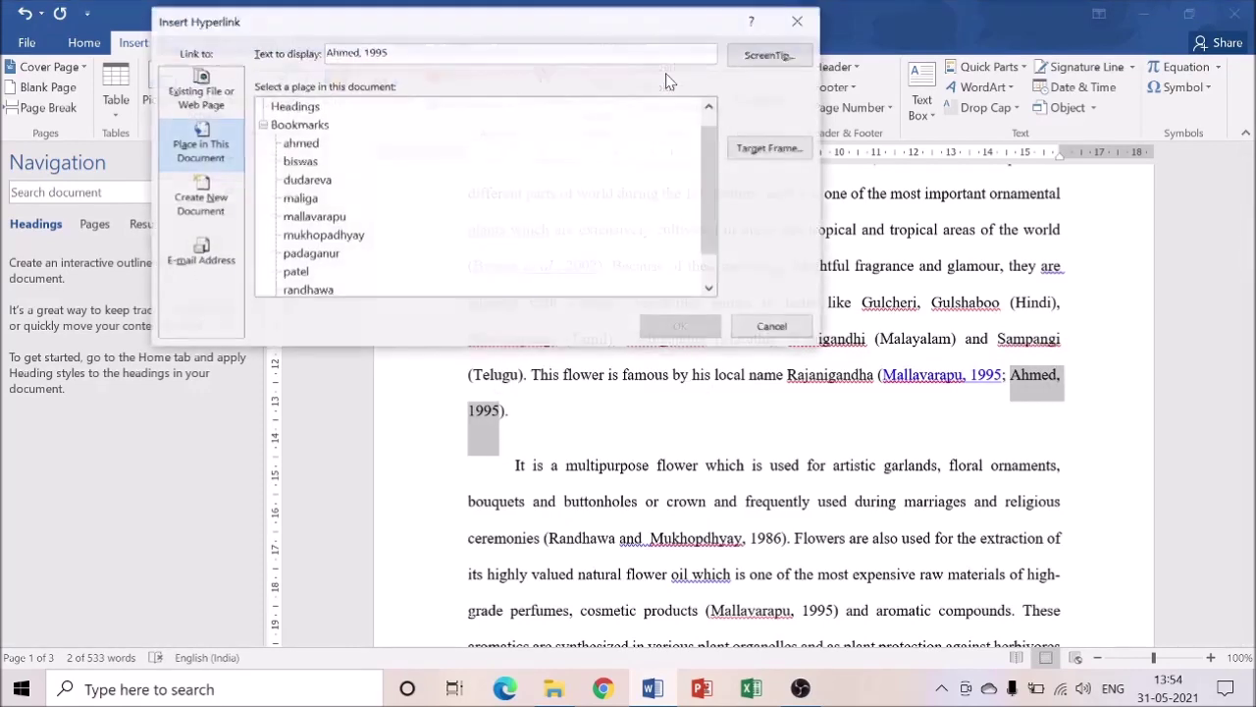
pyautogui.click(300, 145)
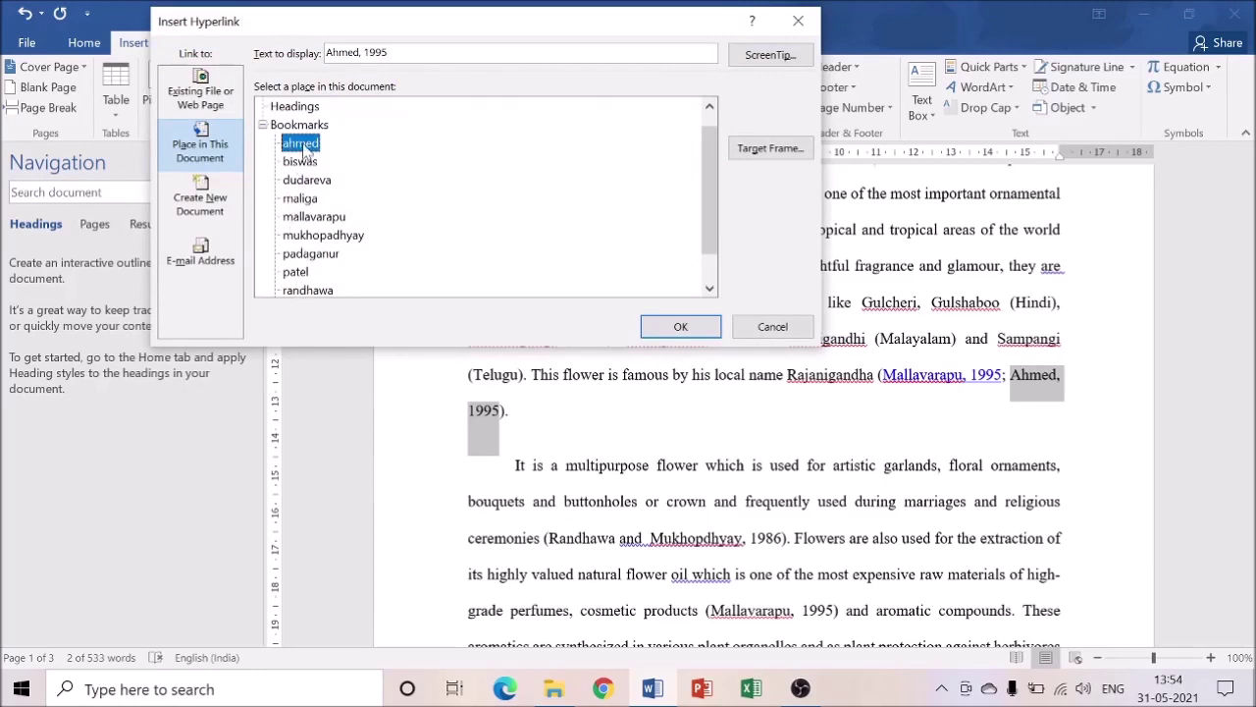
pyautogui.click(708, 327)
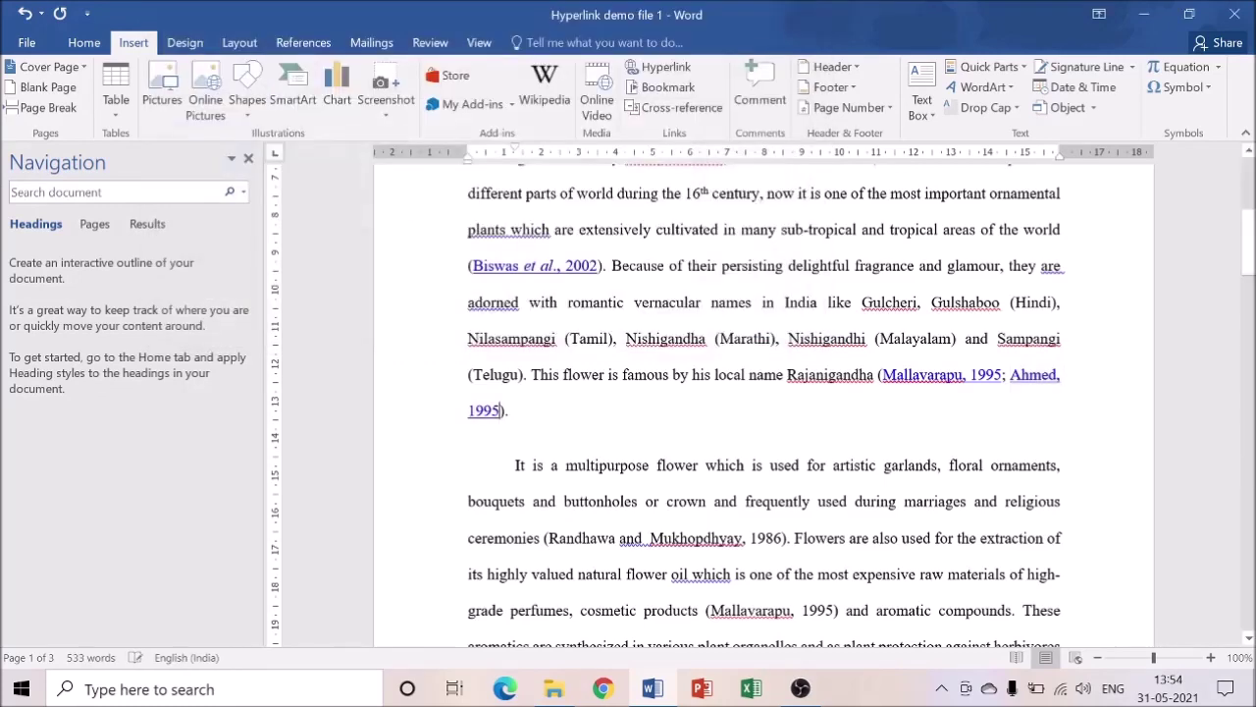
# Step: Hyperlink the two-author 1986 citation after "religious ceremonies" to the bookmark named after its first author
pyautogui.scroll(-2, 763, 402)
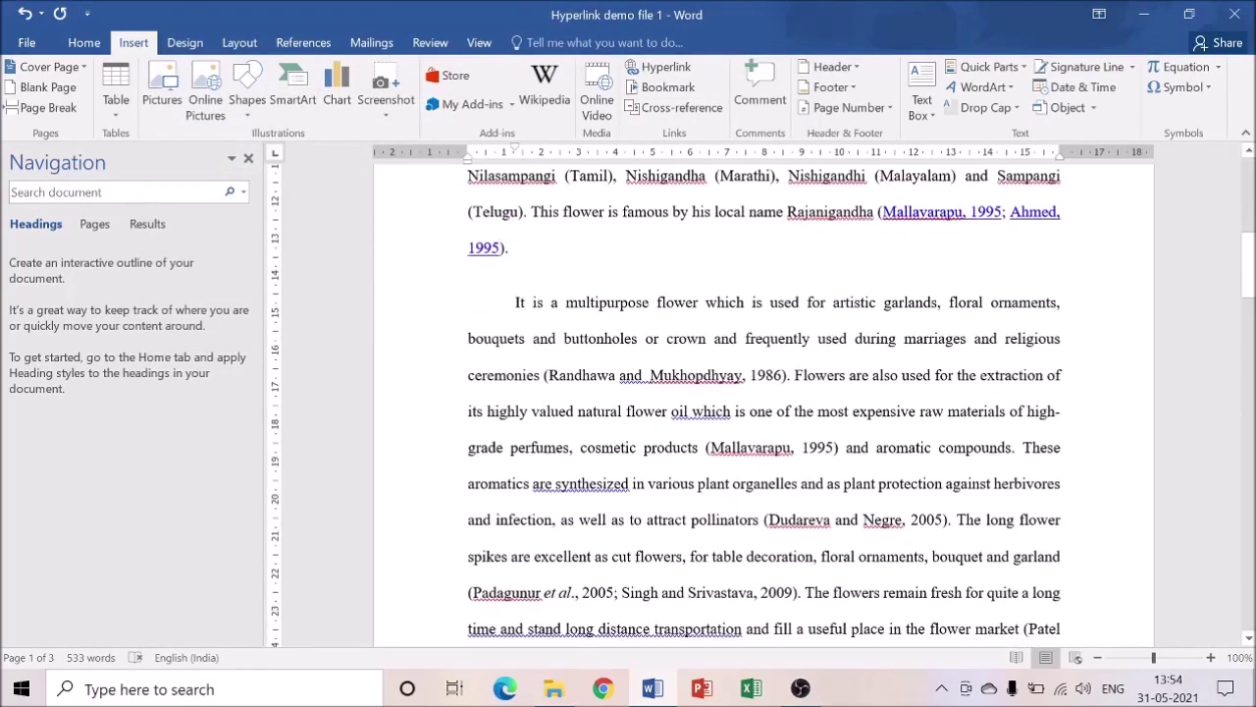
pyautogui.moveTo(546, 375); pyautogui.dragTo(782, 377)
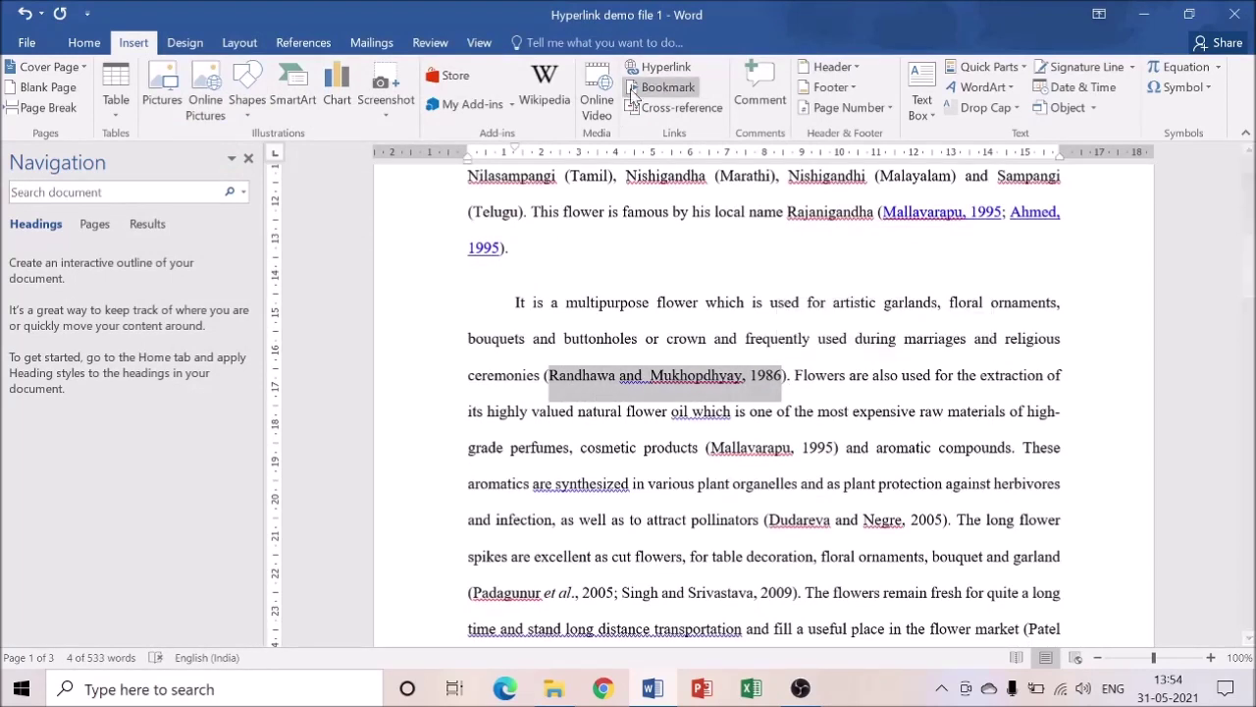
pyautogui.click(660, 71)
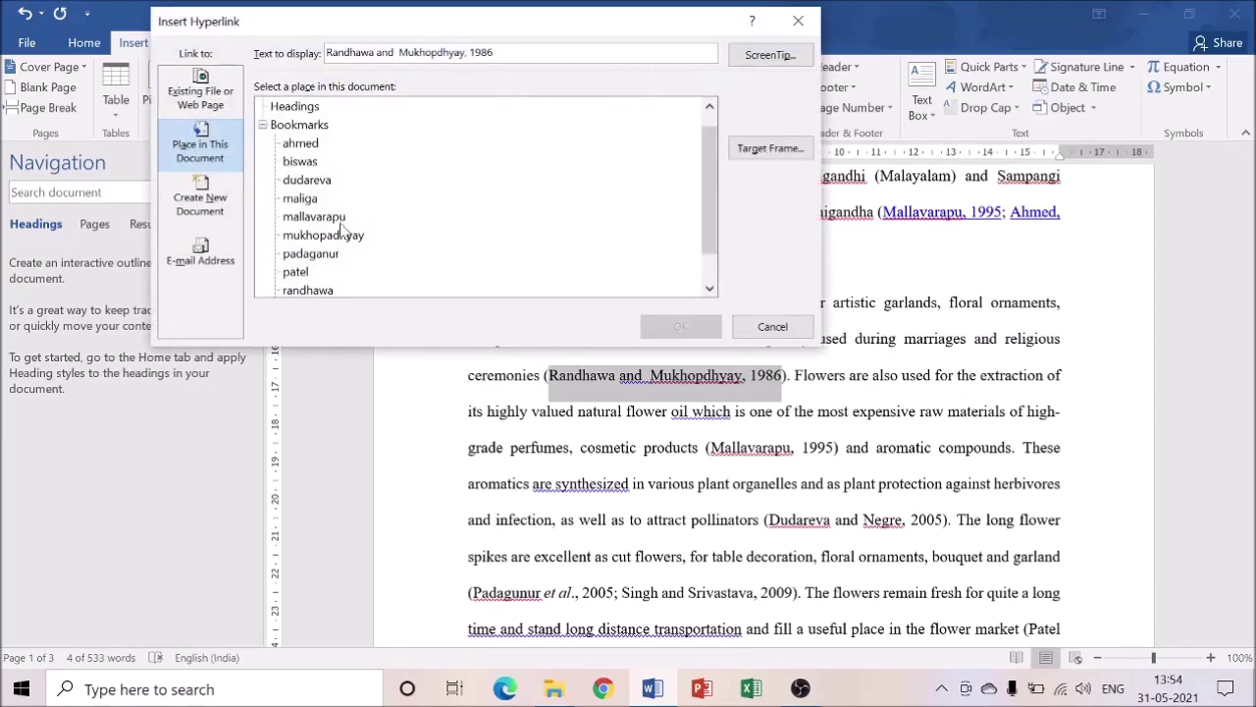
pyautogui.moveTo(710, 172); pyautogui.dragTo(715, 199)
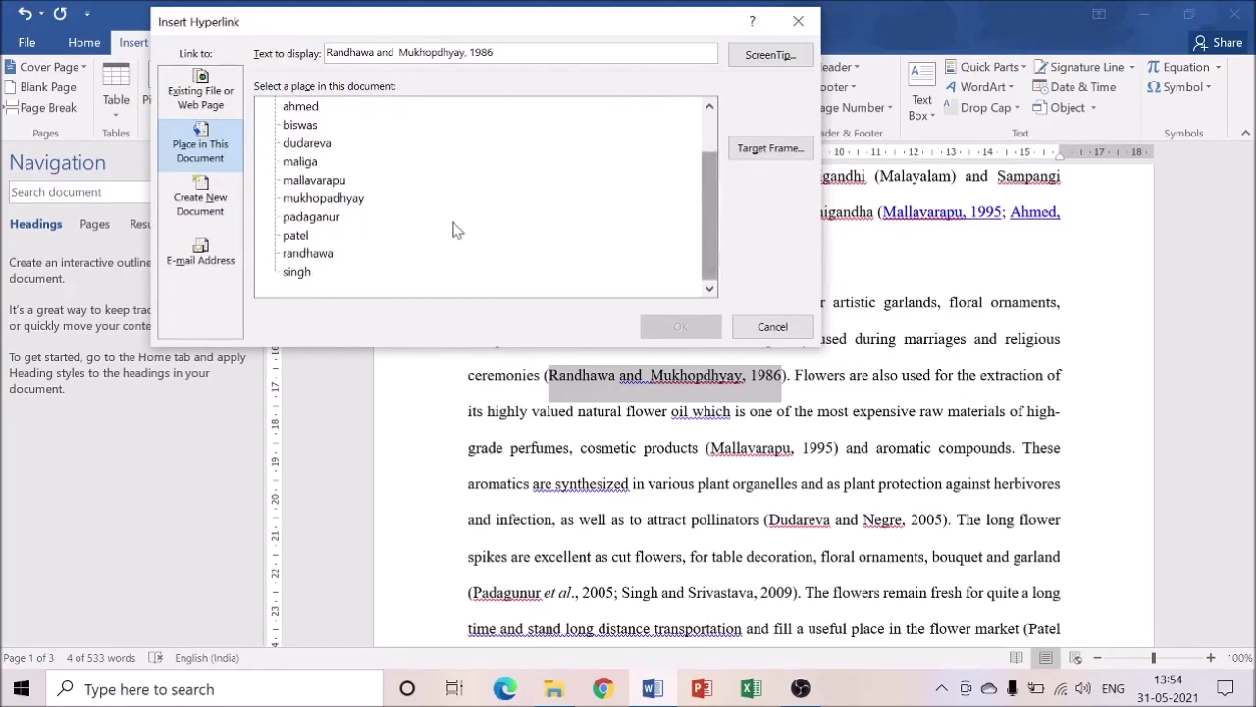
pyautogui.click(327, 257)
pyautogui.click(667, 333)
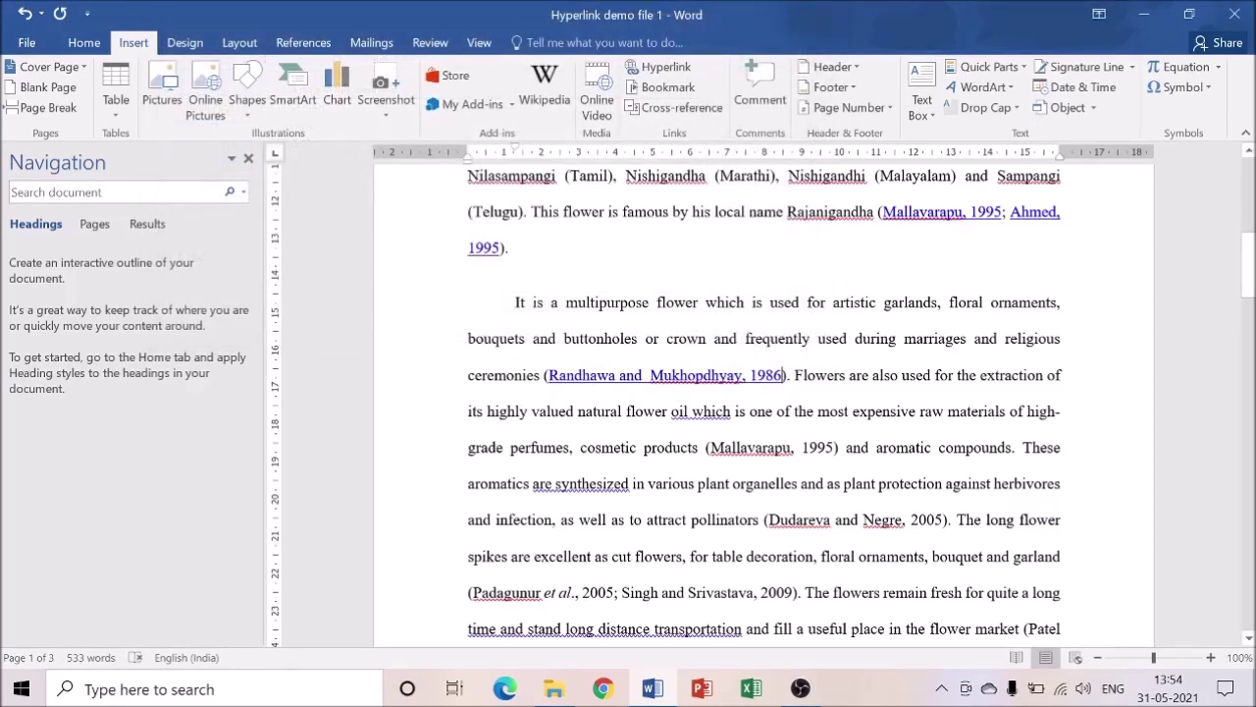
# Step: Hyperlink the 1995 citation after "cosmetic products" in the second paragraph to its author's bookmark
pyautogui.scroll(-1, 764, 402)
pyautogui.moveTo(710, 371); pyautogui.dragTo(832, 375)
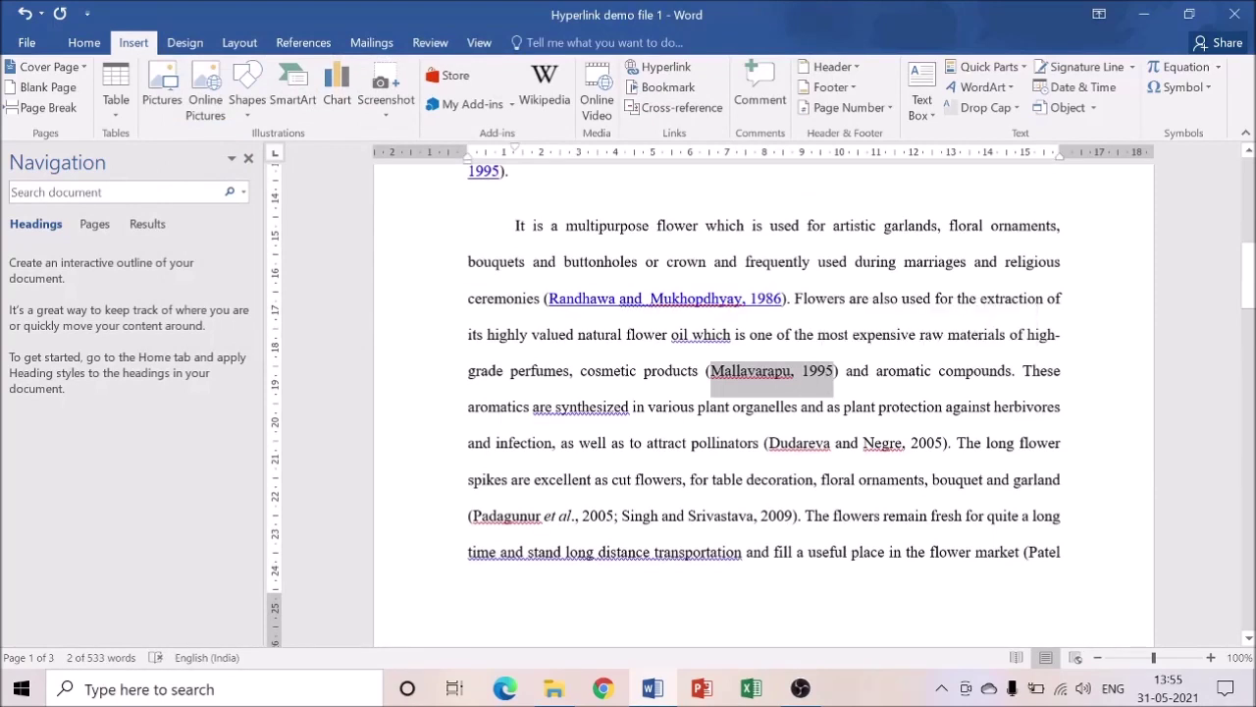
pyautogui.click(663, 69)
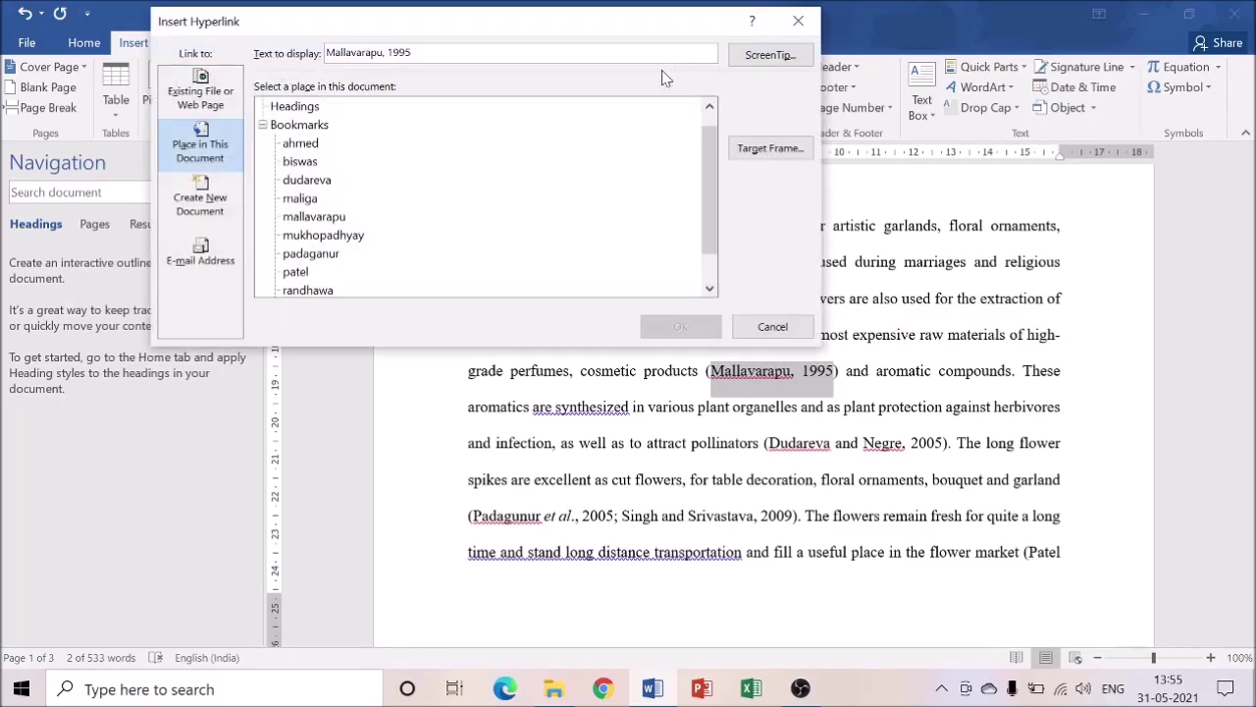
pyautogui.click(309, 219)
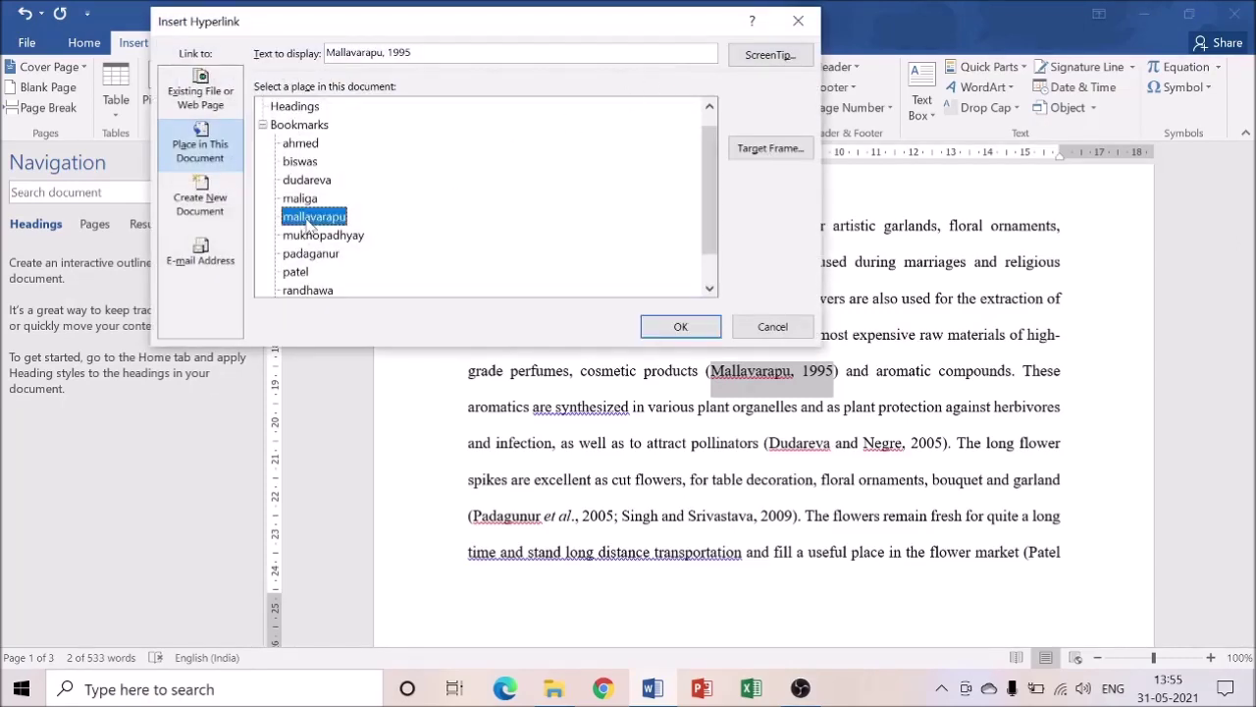
pyautogui.click(680, 327)
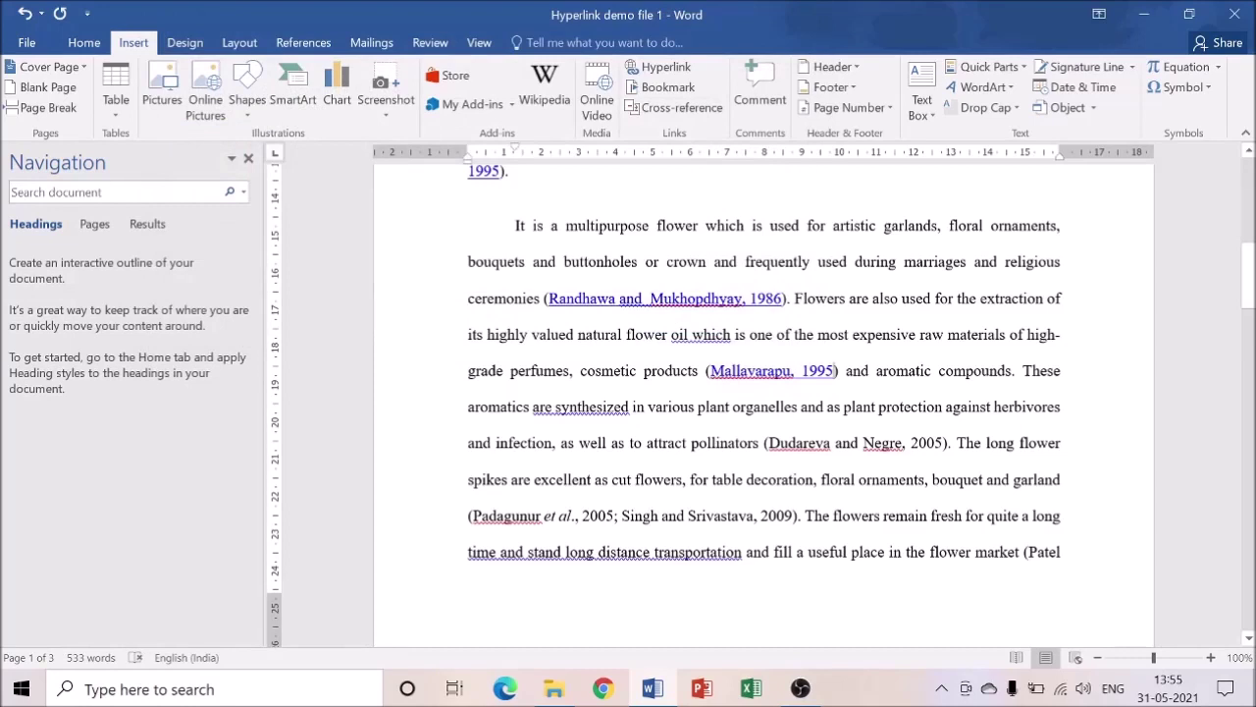
# Step: Hyperlink the 2005 and 2009 citations in the second paragraph to the bookmarks named after their first authors
pyautogui.moveTo(768, 443); pyautogui.dragTo(942, 443)
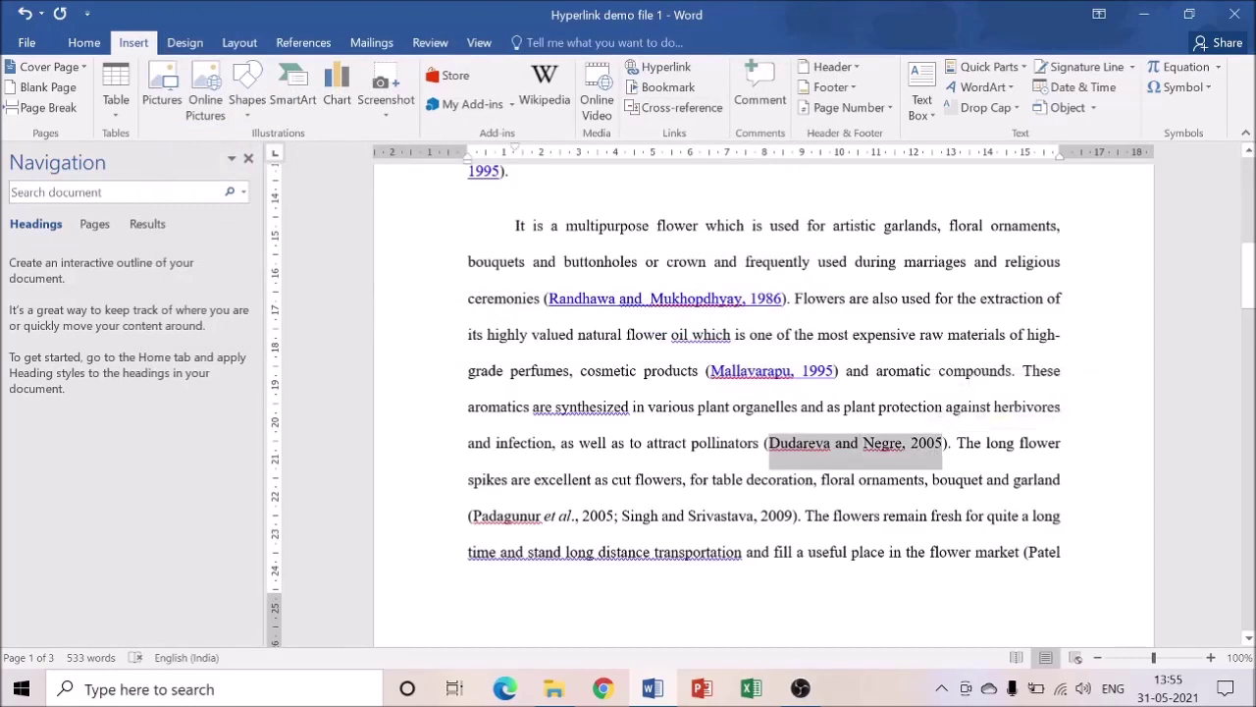
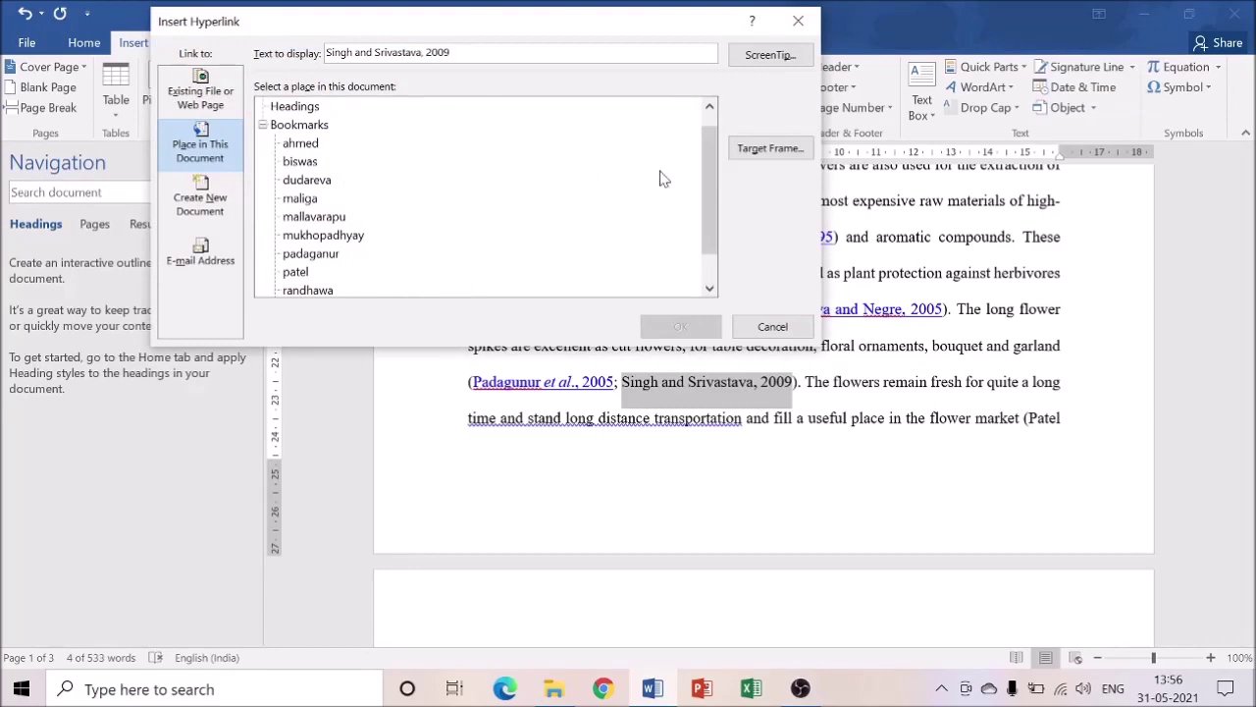
pyautogui.moveTo(708, 187); pyautogui.dragTo(711, 211)
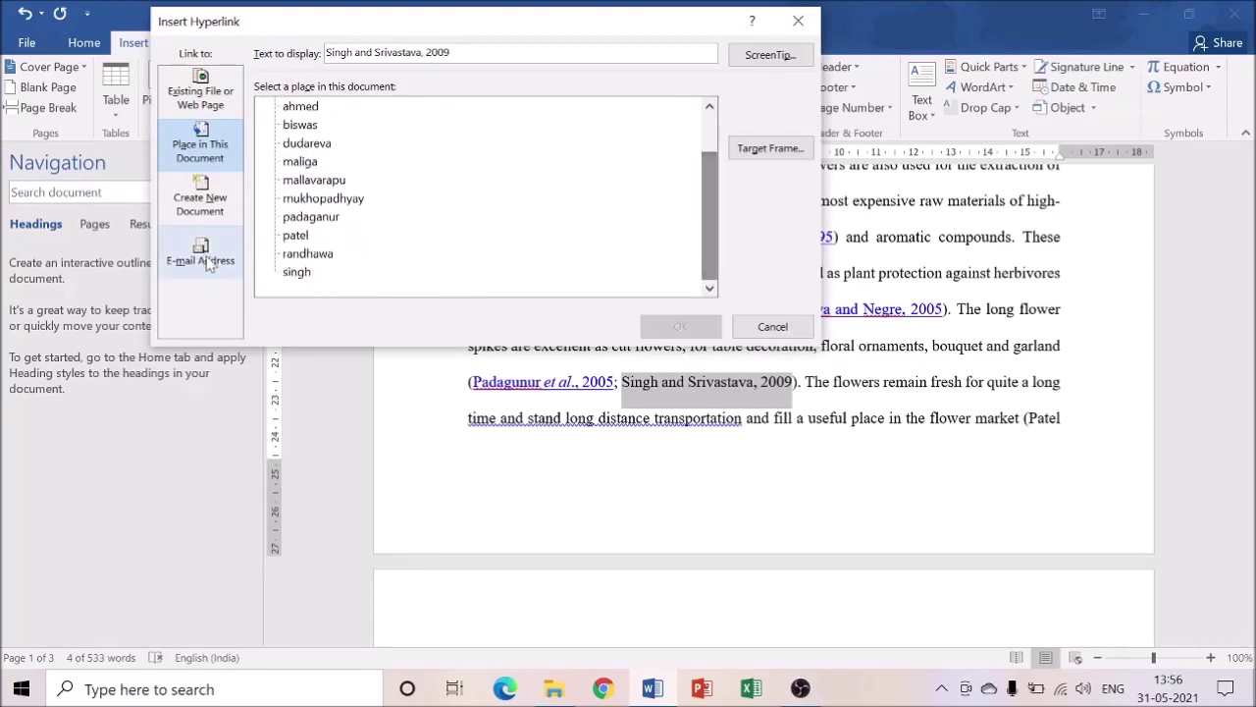
pyautogui.click(298, 273)
pyautogui.click(677, 328)
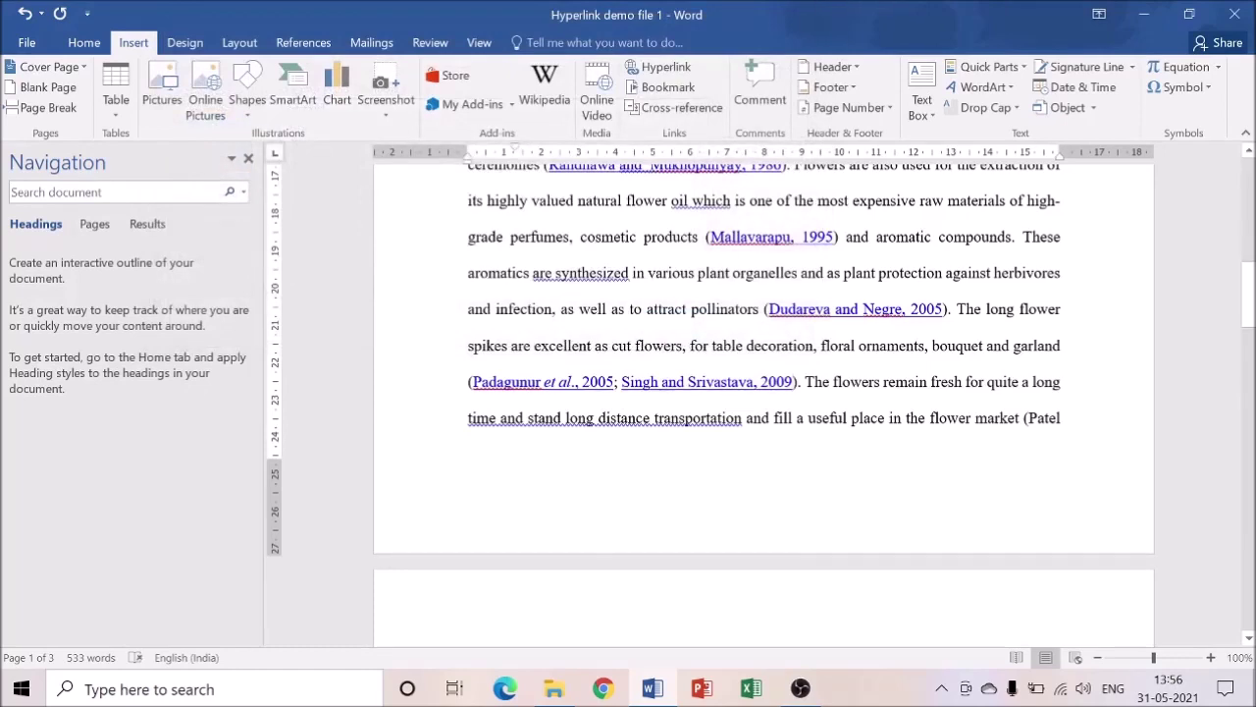
# Step: Hyperlink the 2006 citation after "flower market", spanning the page break, to the bookmark named after its first author
pyautogui.scroll(-4, 763, 392)
pyautogui.moveTo(1027, 210); pyautogui.dragTo(542, 472)
pyautogui.click(659, 67)
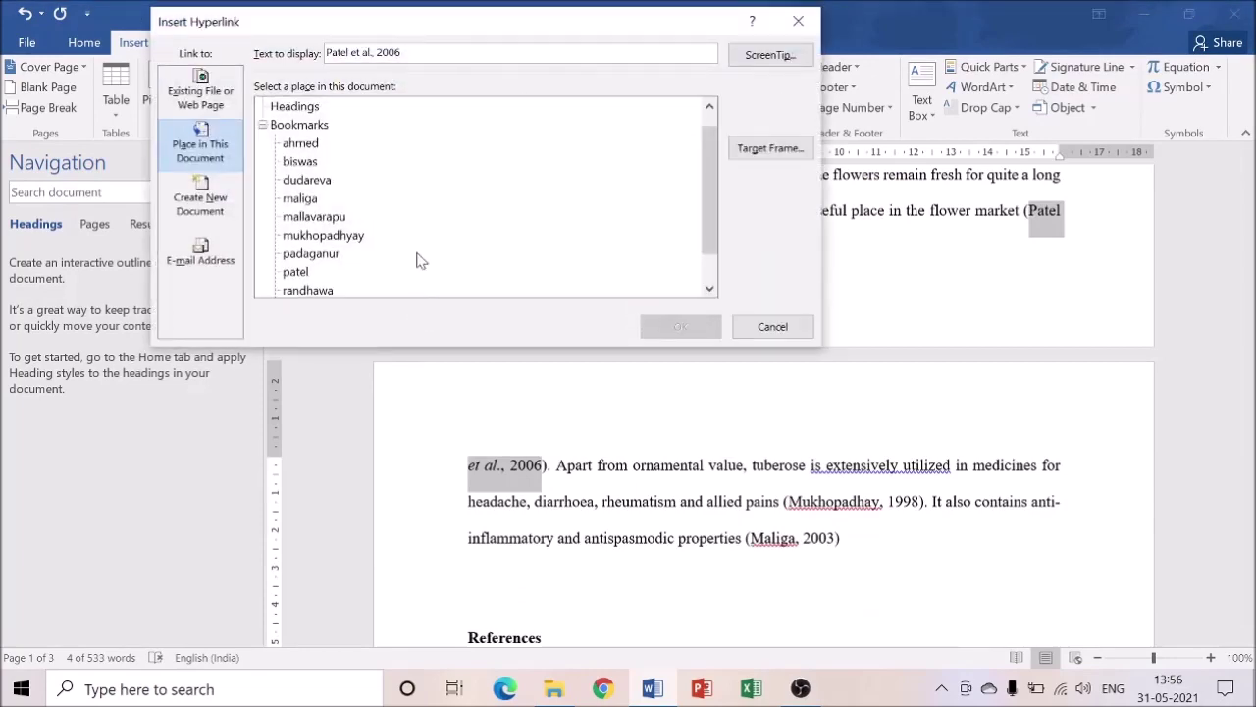
pyautogui.click(300, 272)
pyautogui.click(665, 320)
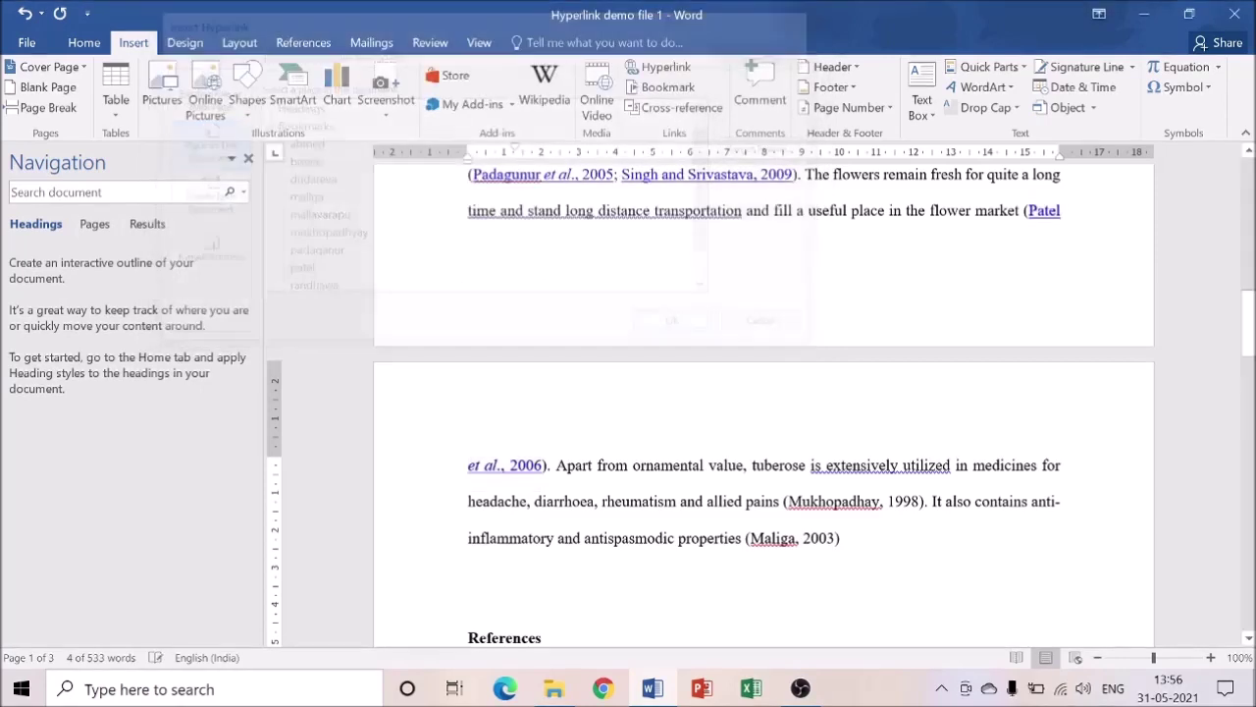
# Step: Hyperlink the 1998 citation after "allied pains" to its author's bookmark in this document
pyautogui.scroll(-1, 761, 408)
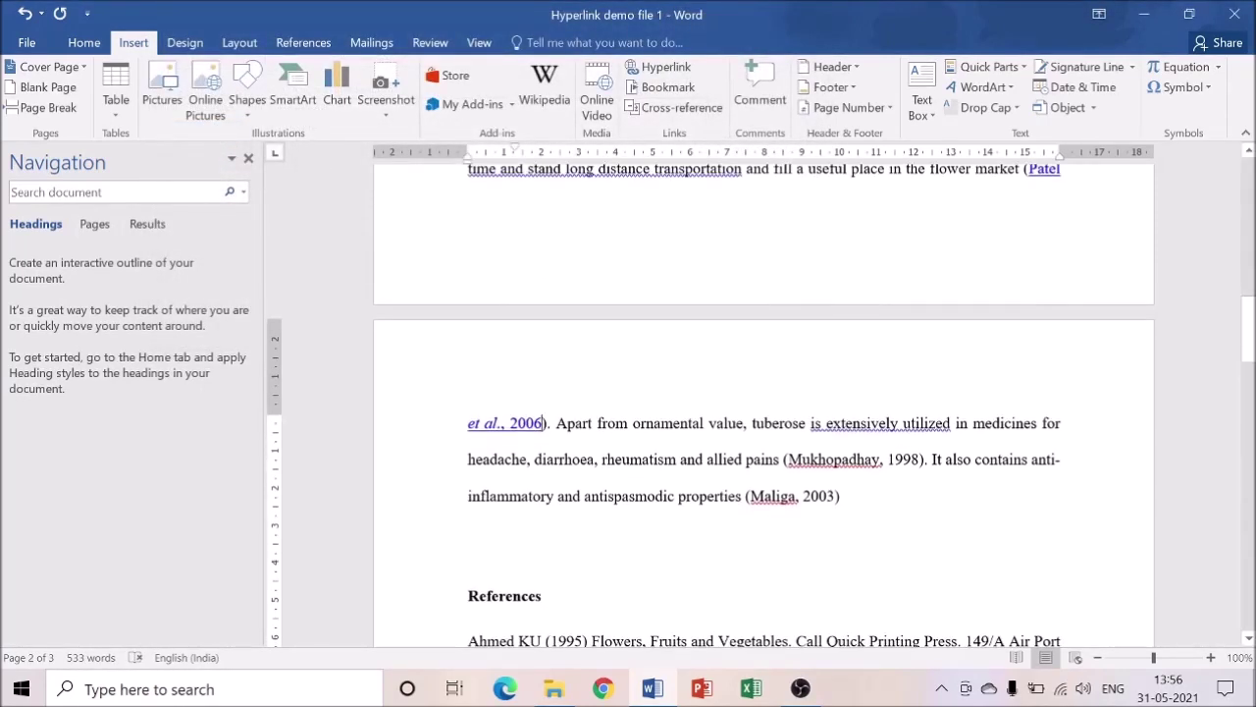
pyautogui.moveTo(788, 460); pyautogui.dragTo(918, 460)
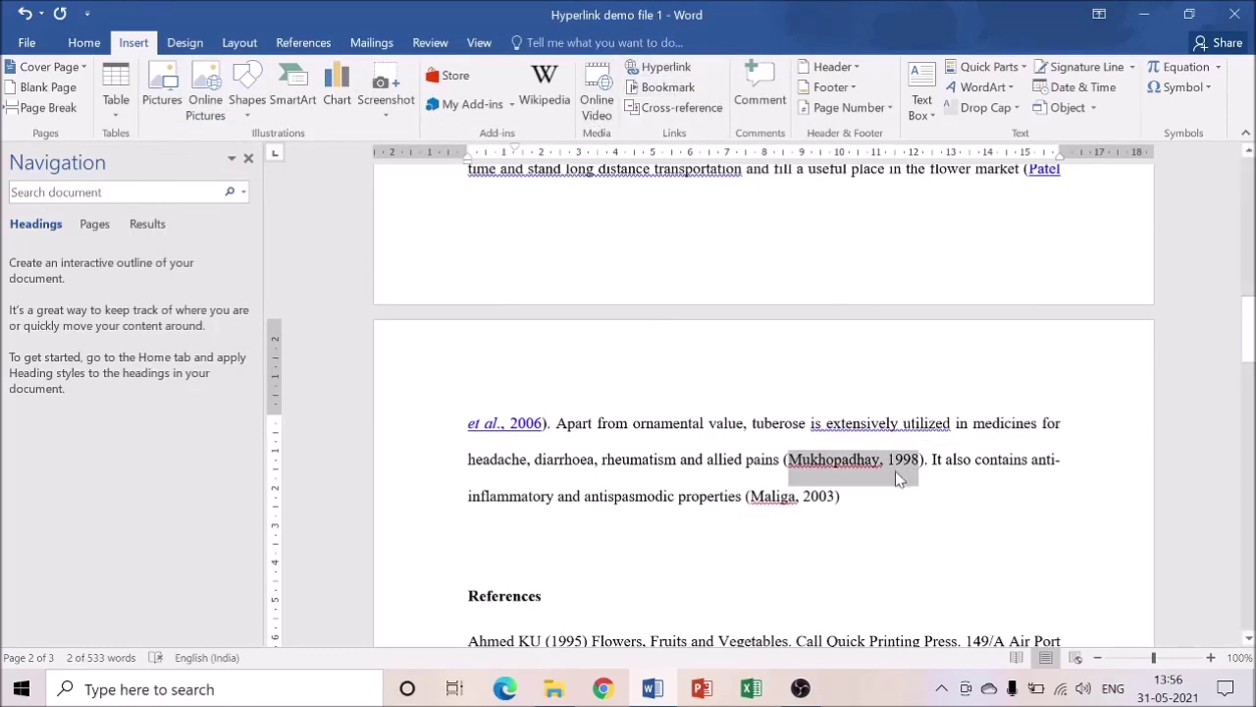
pyautogui.click(652, 69)
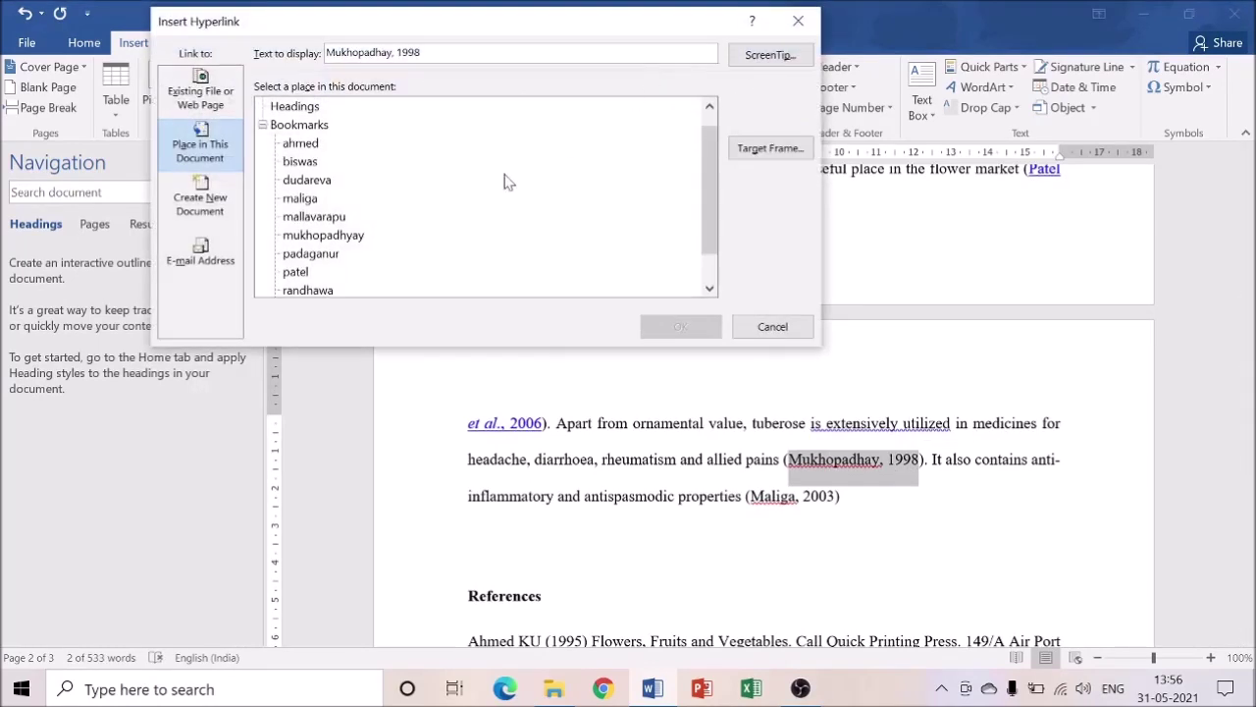
pyautogui.click(320, 236)
pyautogui.click(680, 327)
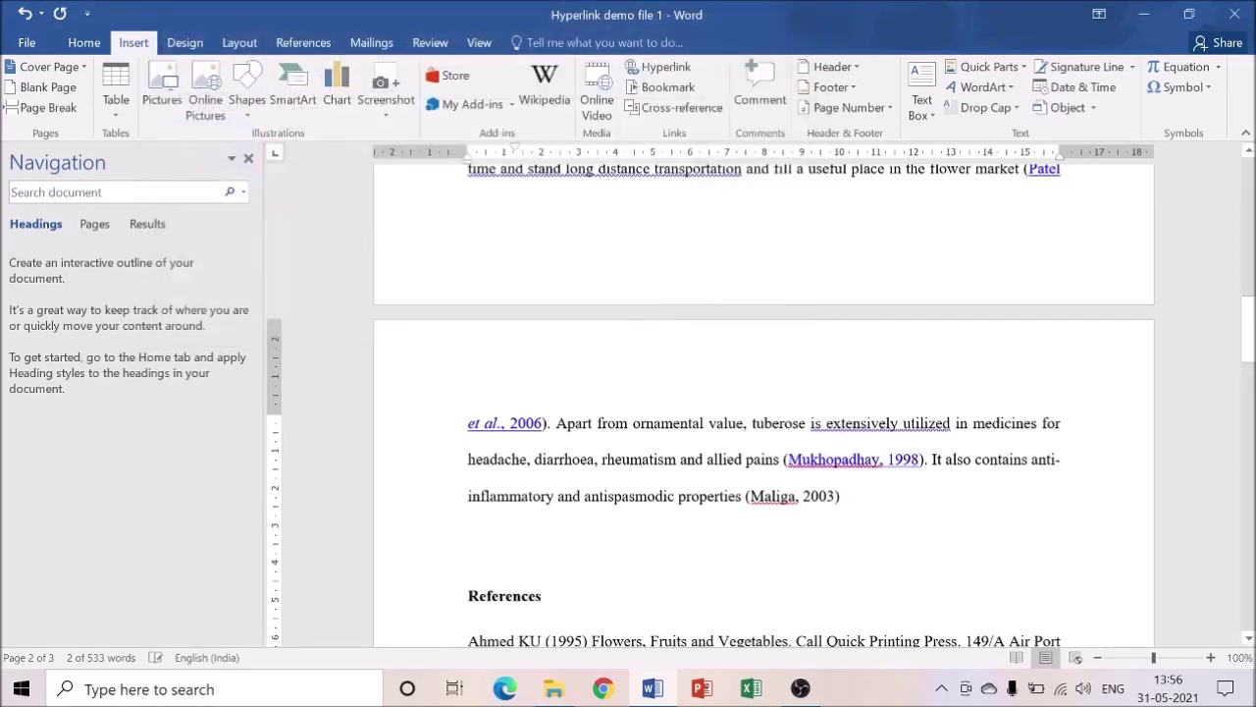
# Step: Hyperlink the 2003 citation after "antispasmodic properties" to its author's bookmark in this document
pyautogui.moveTo(750, 496); pyautogui.dragTo(835, 496)
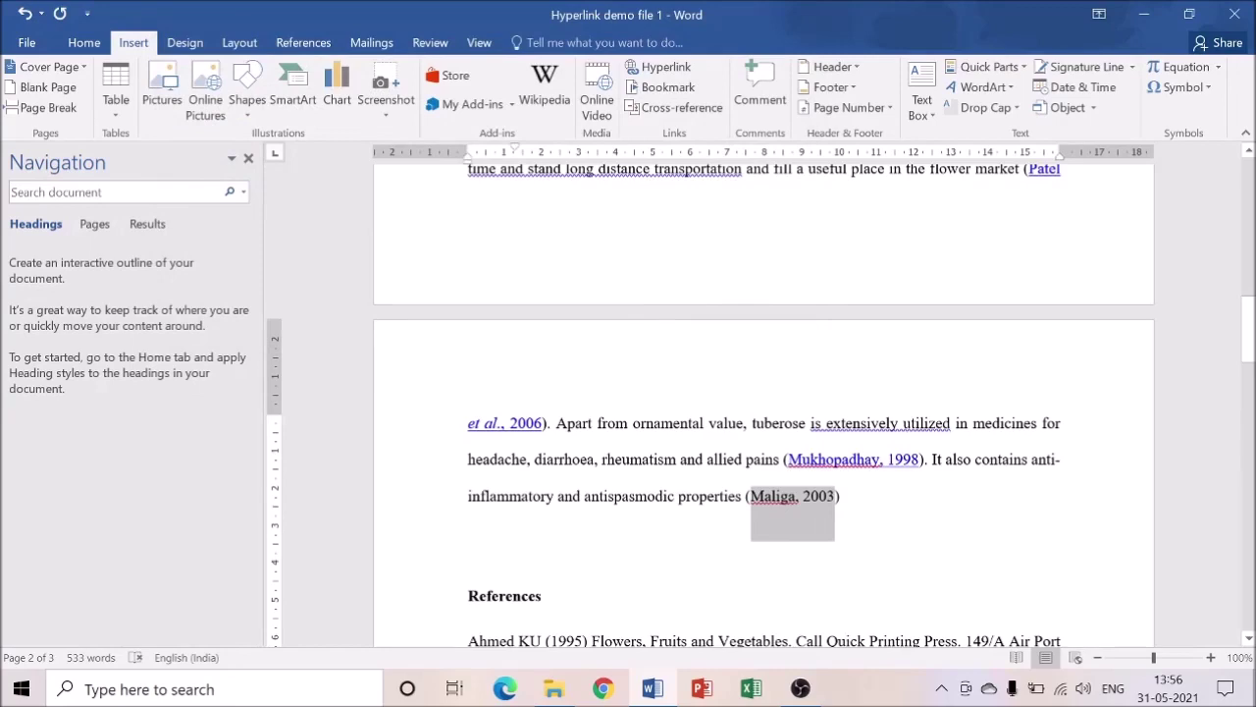
pyautogui.click(653, 68)
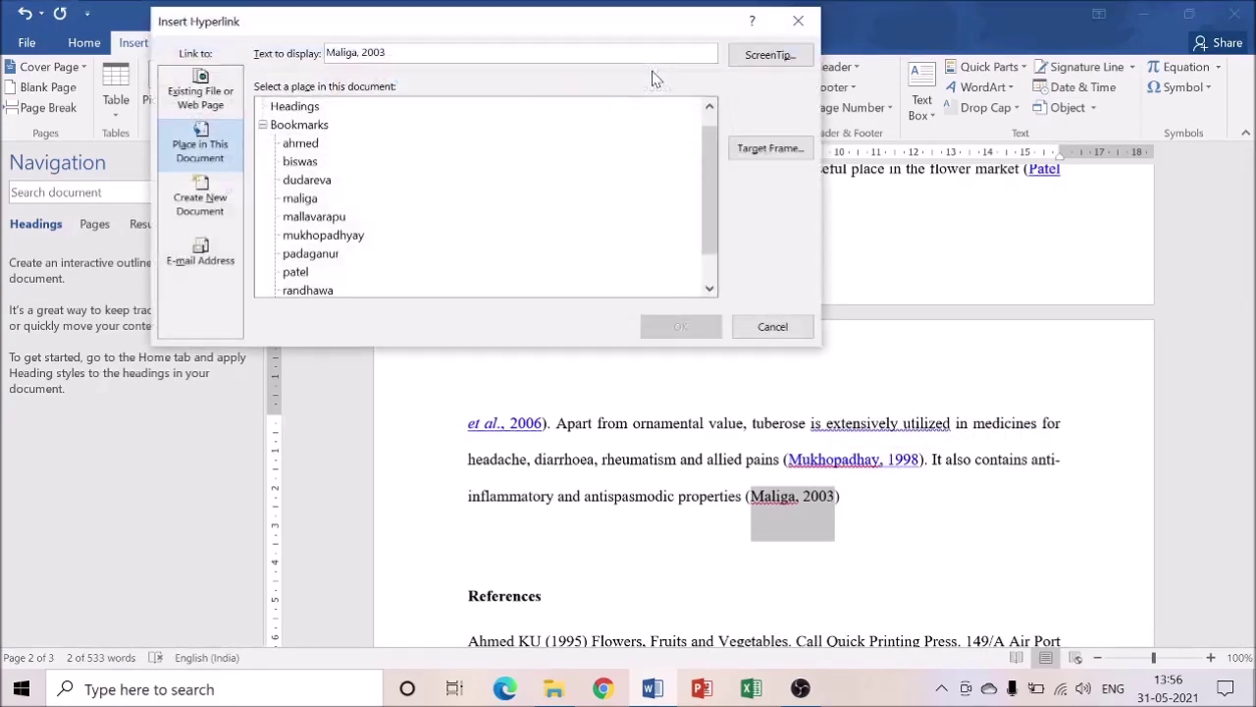
pyautogui.moveTo(706, 182); pyautogui.dragTo(713, 221)
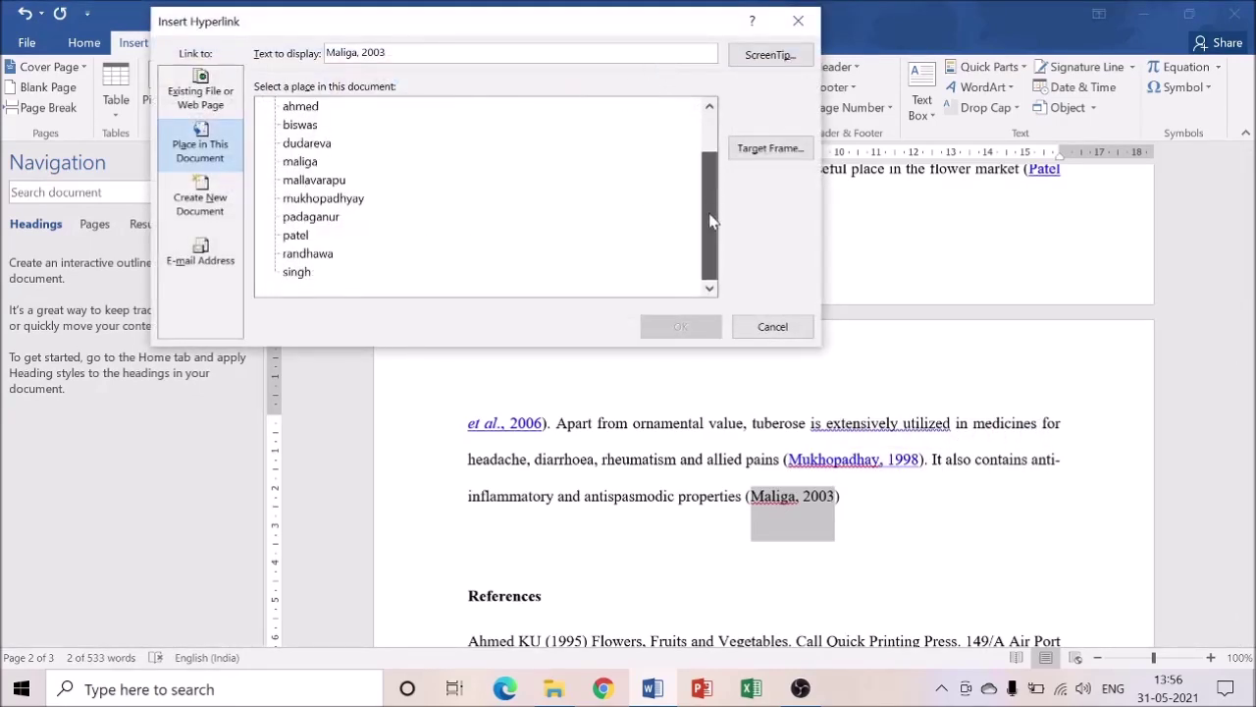
pyautogui.click(304, 162)
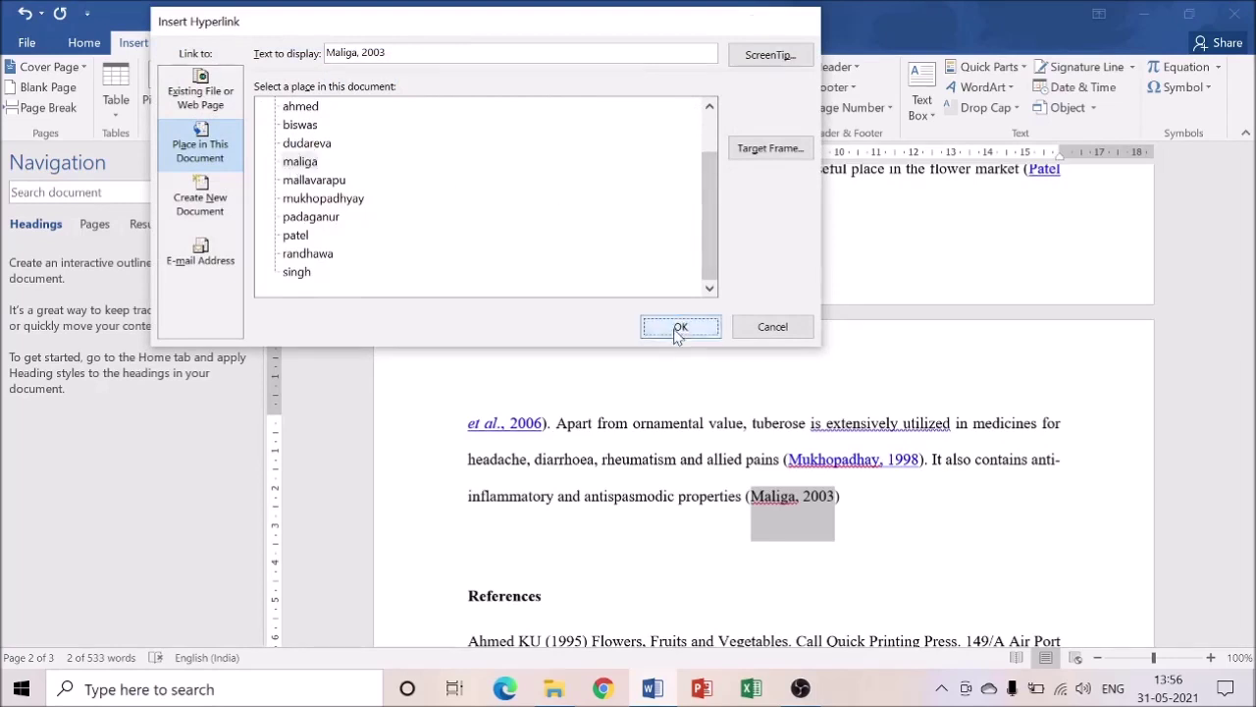
pyautogui.click(679, 328)
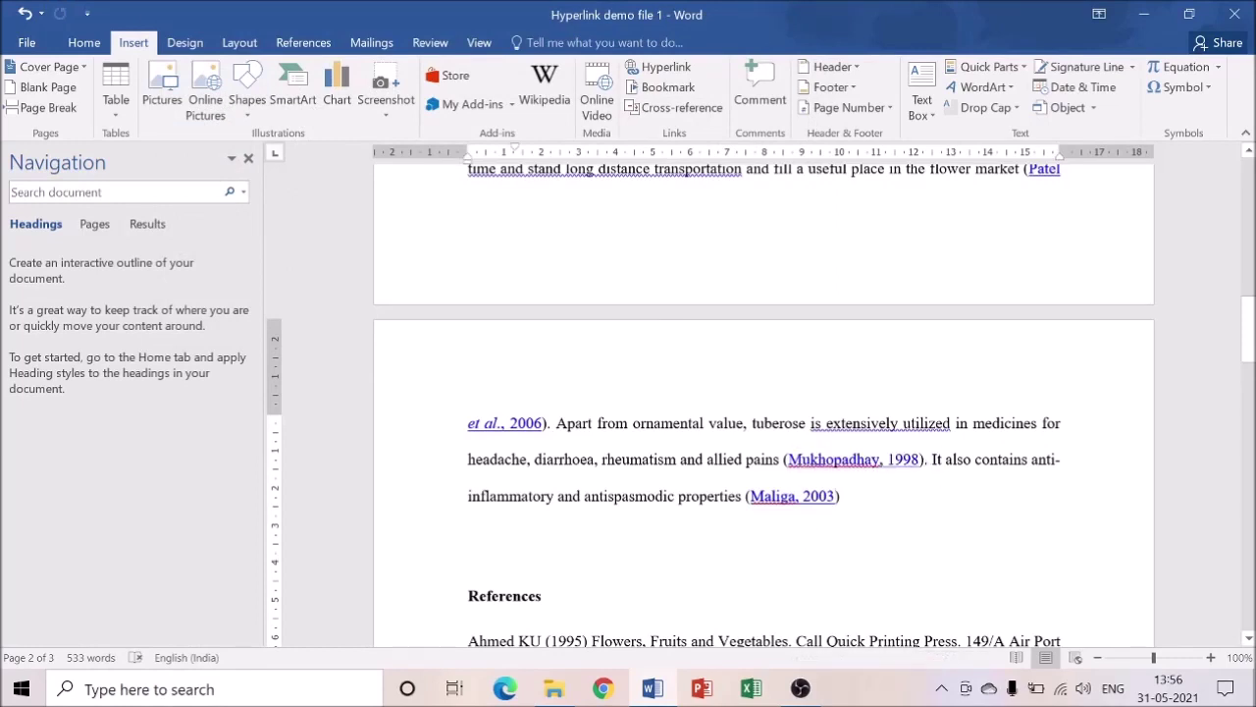
# Step: Test the 2002 citation's hyperlink in the first paragraph by following it to its reference entry and back
pyautogui.scroll(15, 762, 405)
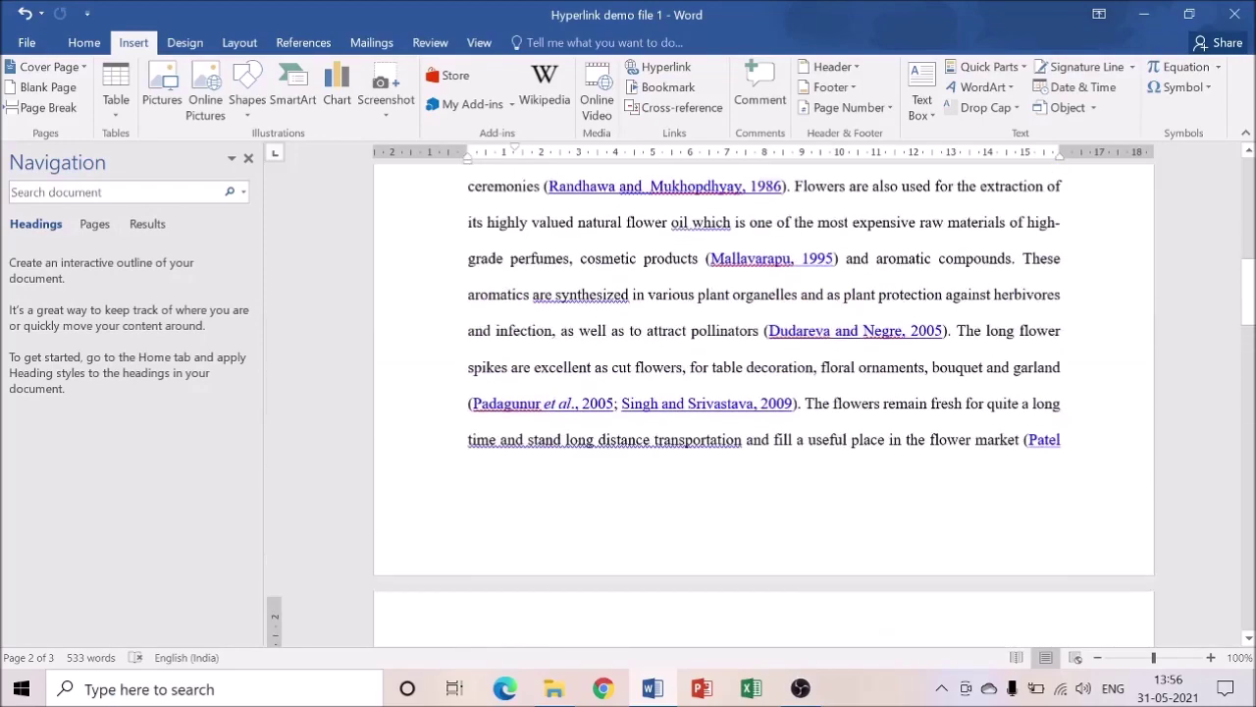
pyautogui.scroll(-1, 535, 460)
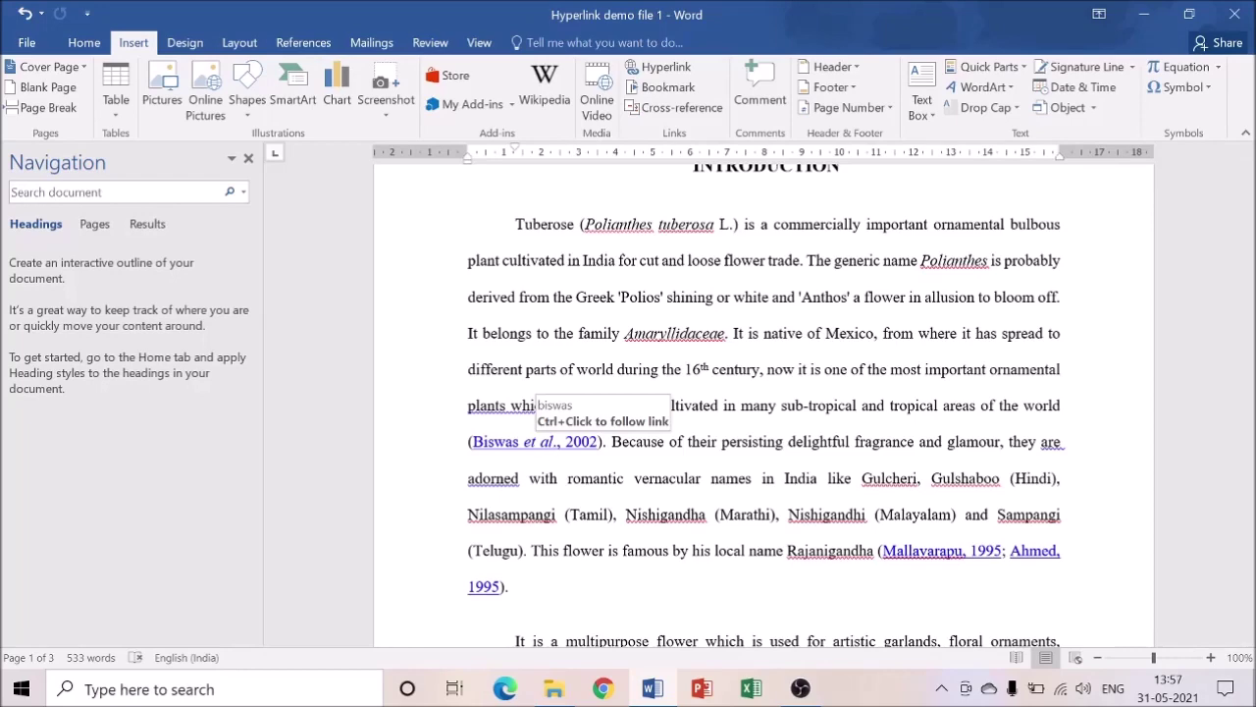
pyautogui.keyDown('ctrl'); pyautogui.click(545, 444); pyautogui.keyUp('ctrl')
pyautogui.moveTo(468, 271); pyautogui.dragTo(628, 327)
pyautogui.click(646, 336)
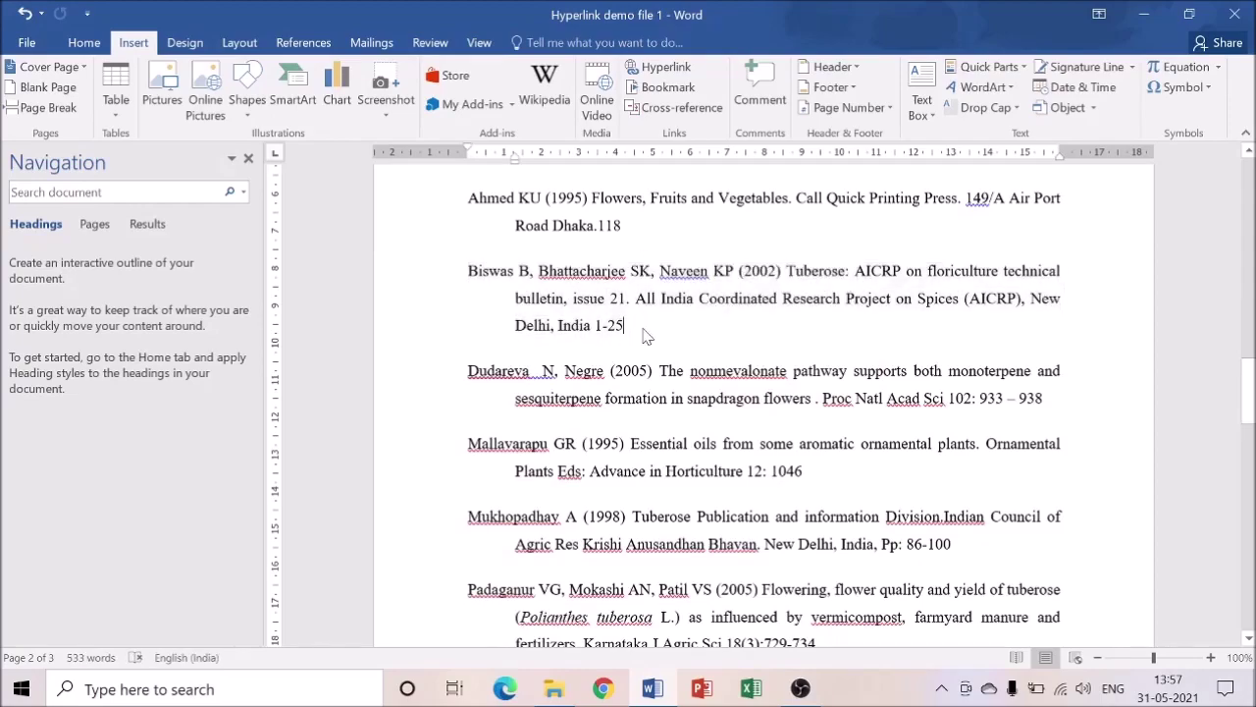
pyautogui.hotkey('alt', 'Left')
# Step: Follow the first 1995 citation's hyperlink after "Rajanigandha" and check the matching reference entry
pyautogui.scroll(3, 764, 402)
pyautogui.scroll(-4, 764, 402)
pyautogui.scroll(2, 763, 402)
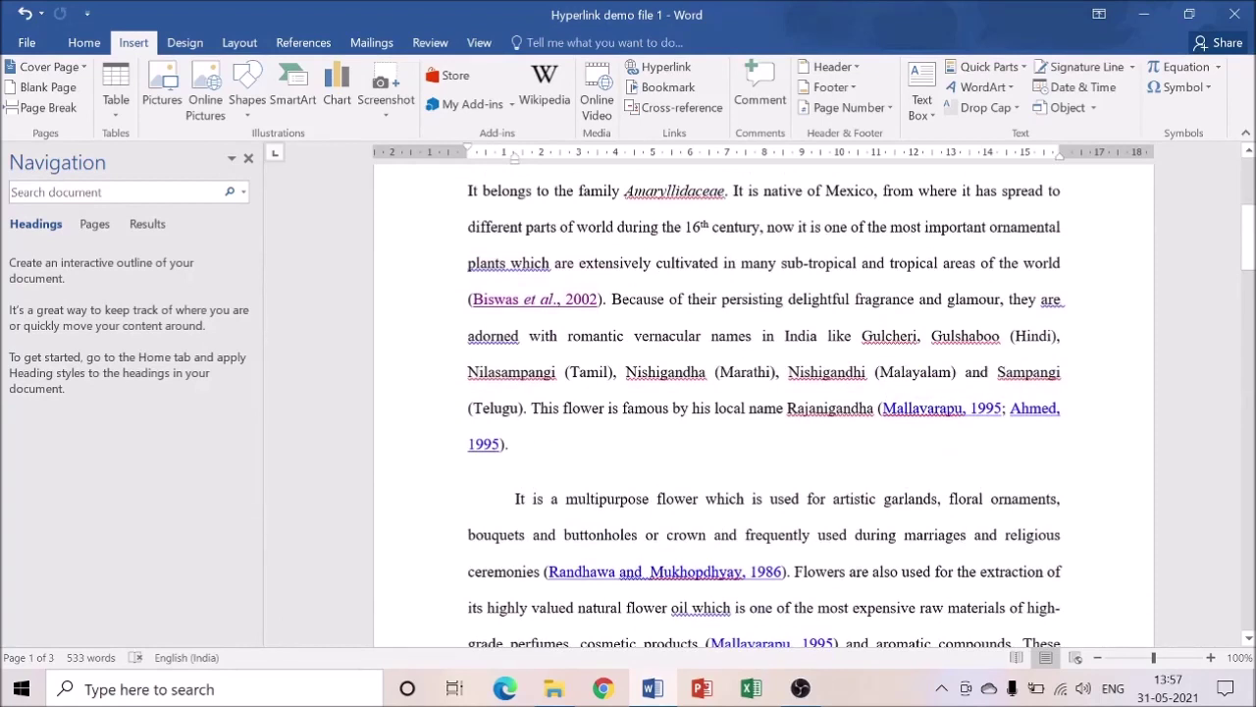
pyautogui.keyDown('ctrl'); pyautogui.click(928, 410); pyautogui.keyUp('ctrl')
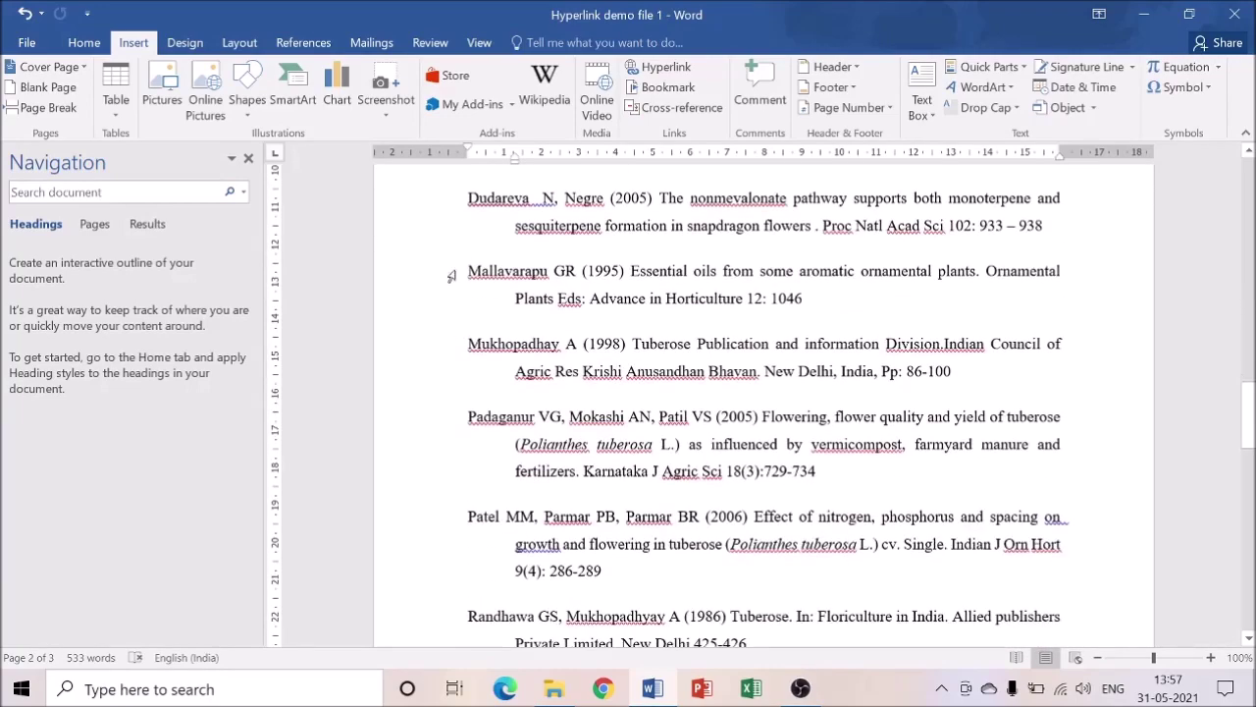
pyautogui.moveTo(467, 273); pyautogui.dragTo(808, 314)
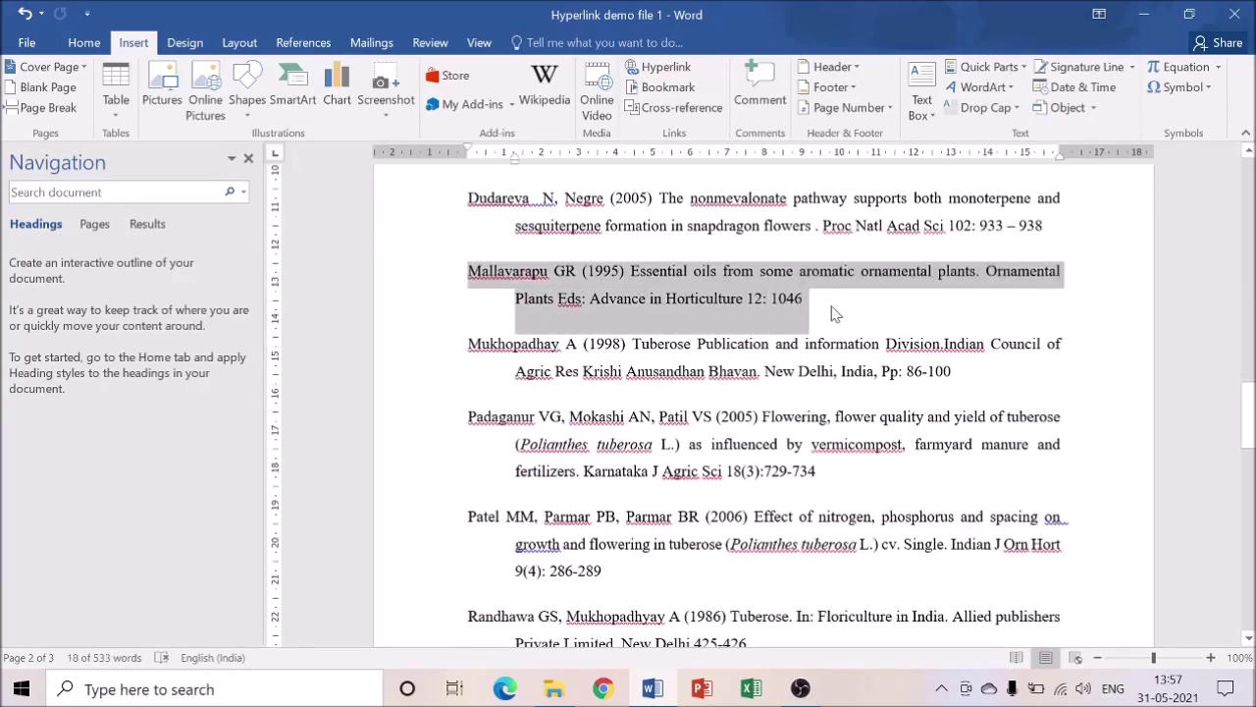
# Step: Test the 1995 citation's hyperlink after "cosmetic products" by following it to its reference entry and back
pyautogui.scroll(15, 765, 402)
pyautogui.scroll(-1, 765, 413)
pyautogui.scroll(-3, 766, 402)
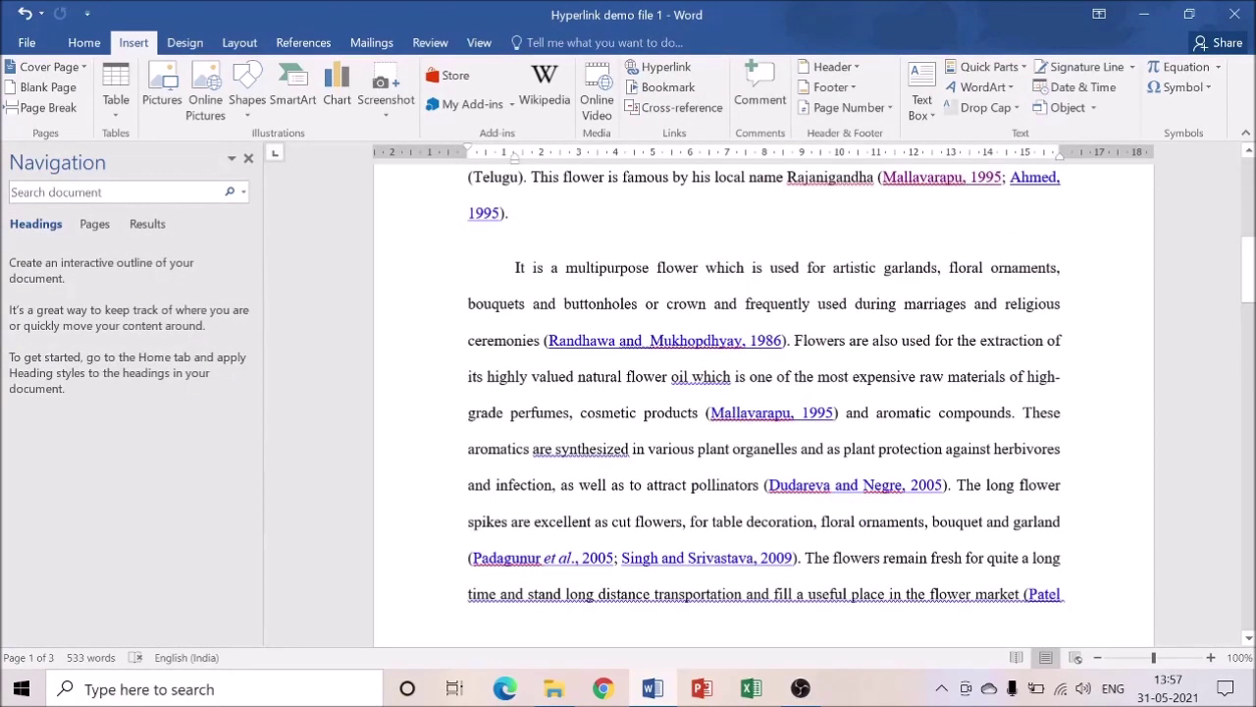
pyautogui.keyDown('ctrl'); pyautogui.click(756, 413); pyautogui.keyUp('ctrl')
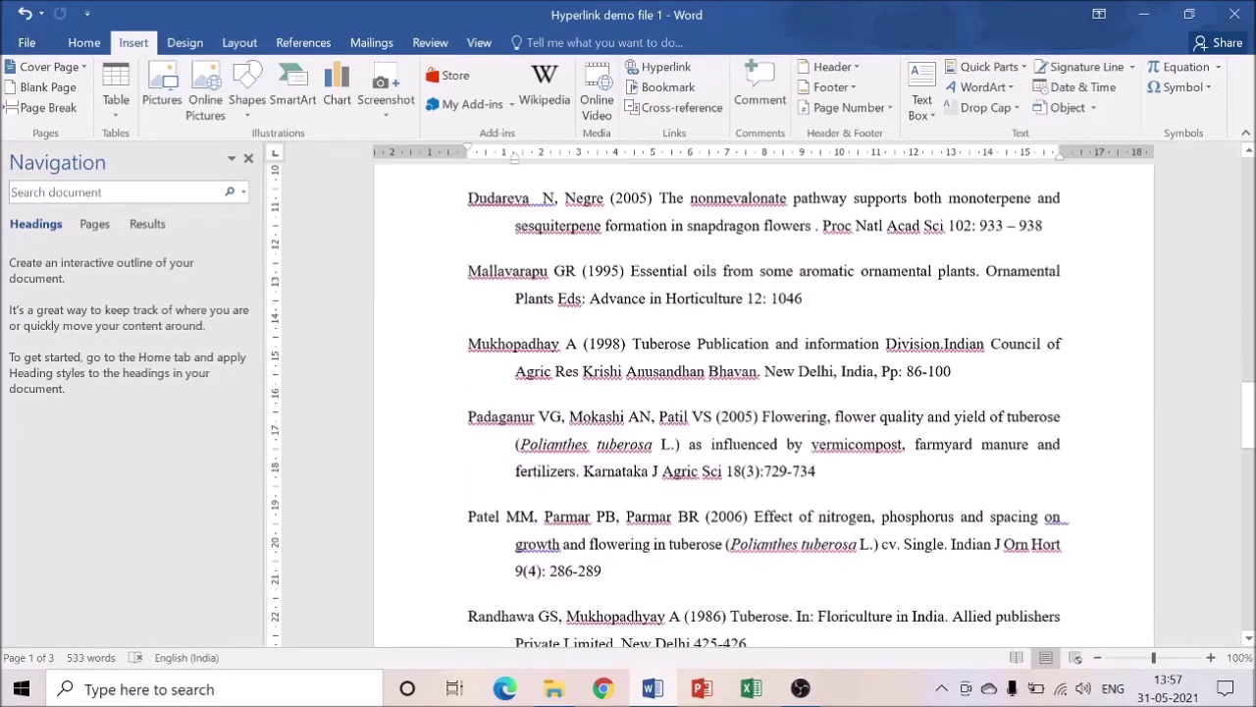
pyautogui.moveTo(469, 271); pyautogui.dragTo(802, 298)
pyautogui.click(803, 298)
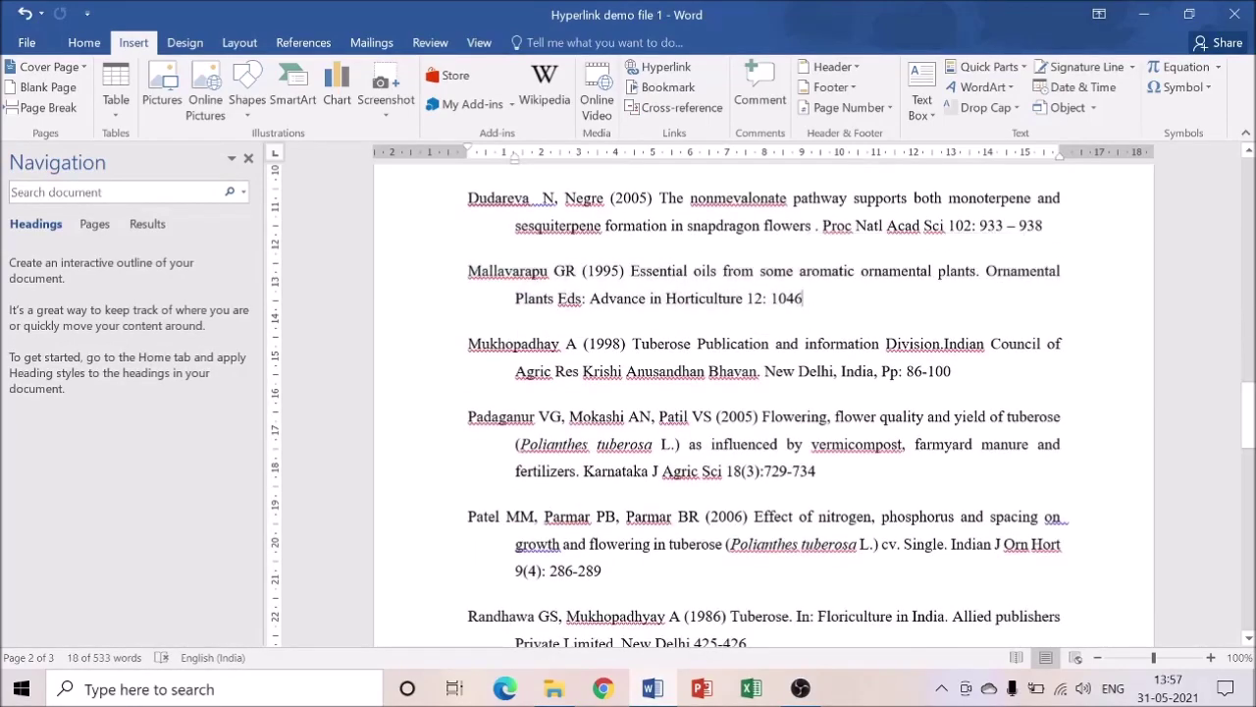
pyautogui.hotkey('alt', 'Left')
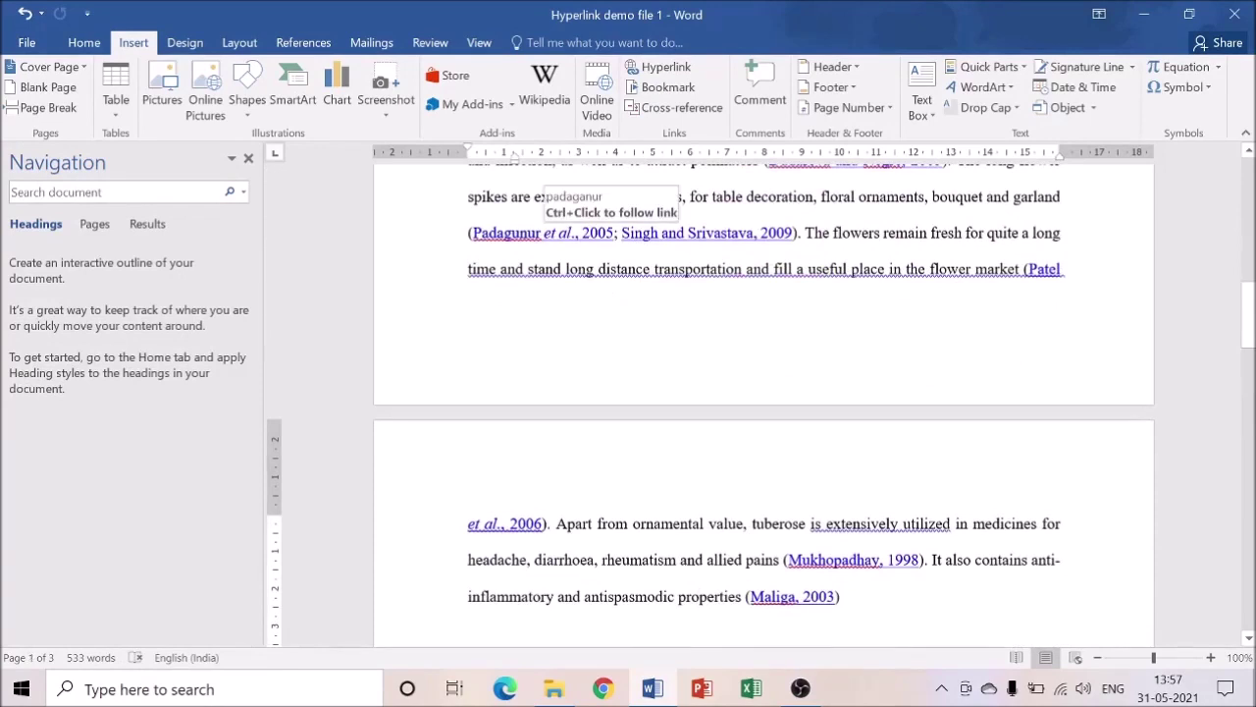
# Step: Follow the 2005 citation's hyperlink after "bouquet and garland" and check the matching reference entry
pyautogui.keyDown('ctrl'); pyautogui.click(517, 245); pyautogui.keyUp('ctrl')
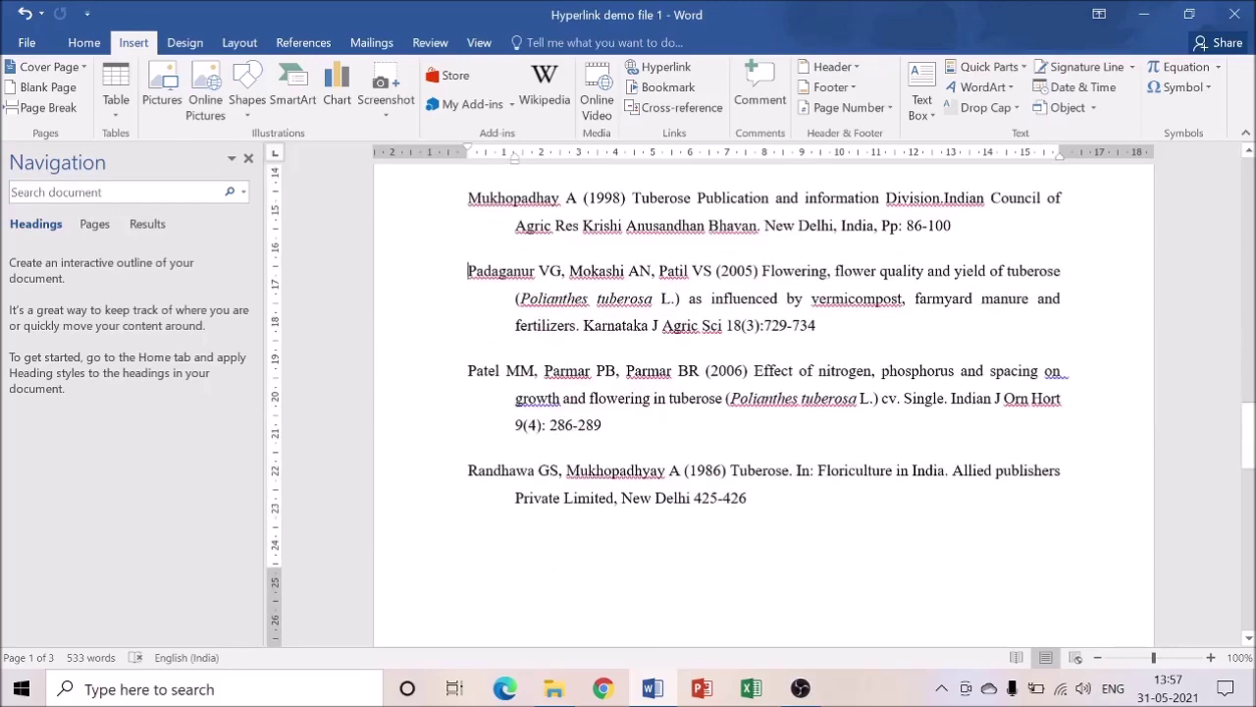
pyautogui.hotkey('shift', 'Down')
pyautogui.hotkey('shift', 'Down')
pyautogui.hotkey('shift', 'Down')
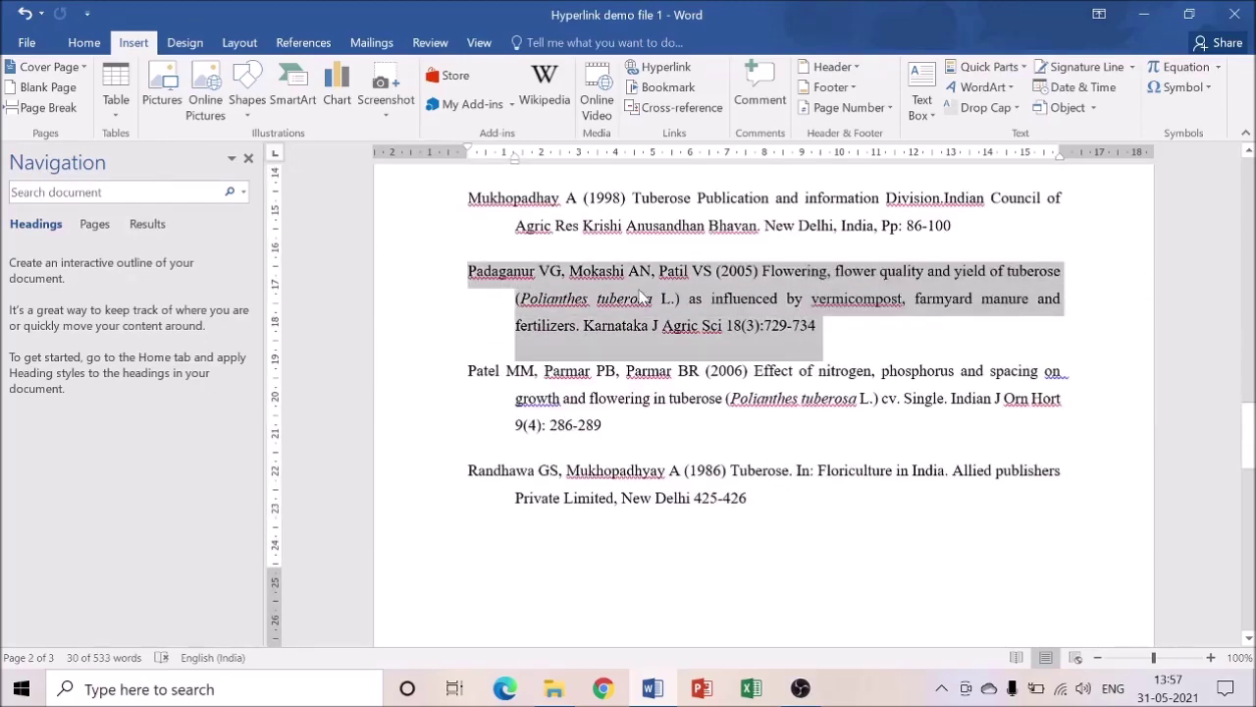
pyautogui.click(842, 338)
# Step: Follow the 2003 citation's hyperlink after "antispasmodic properties" and check its entry in the reference list
pyautogui.scroll(8, 842, 338)
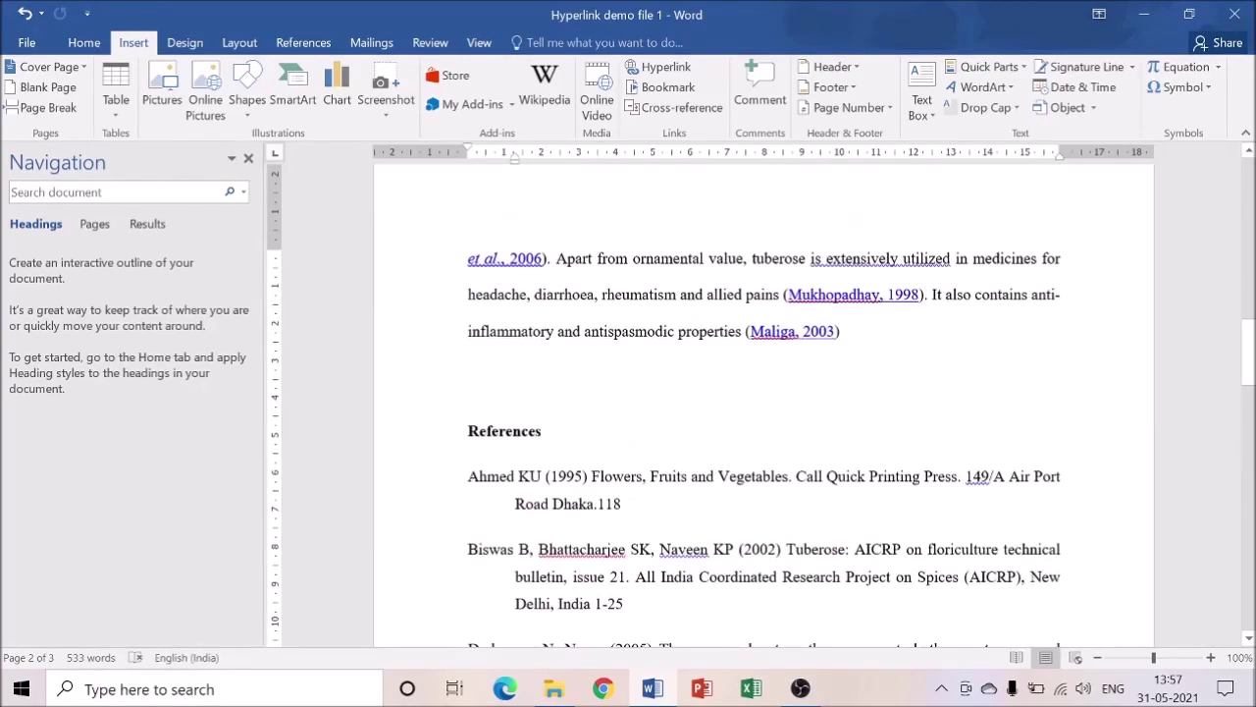
pyautogui.keyDown('ctrl'); pyautogui.click(780, 331); pyautogui.keyUp('ctrl')
pyautogui.moveTo(468, 271); pyautogui.dragTo(925, 328)
pyautogui.click(933, 338)
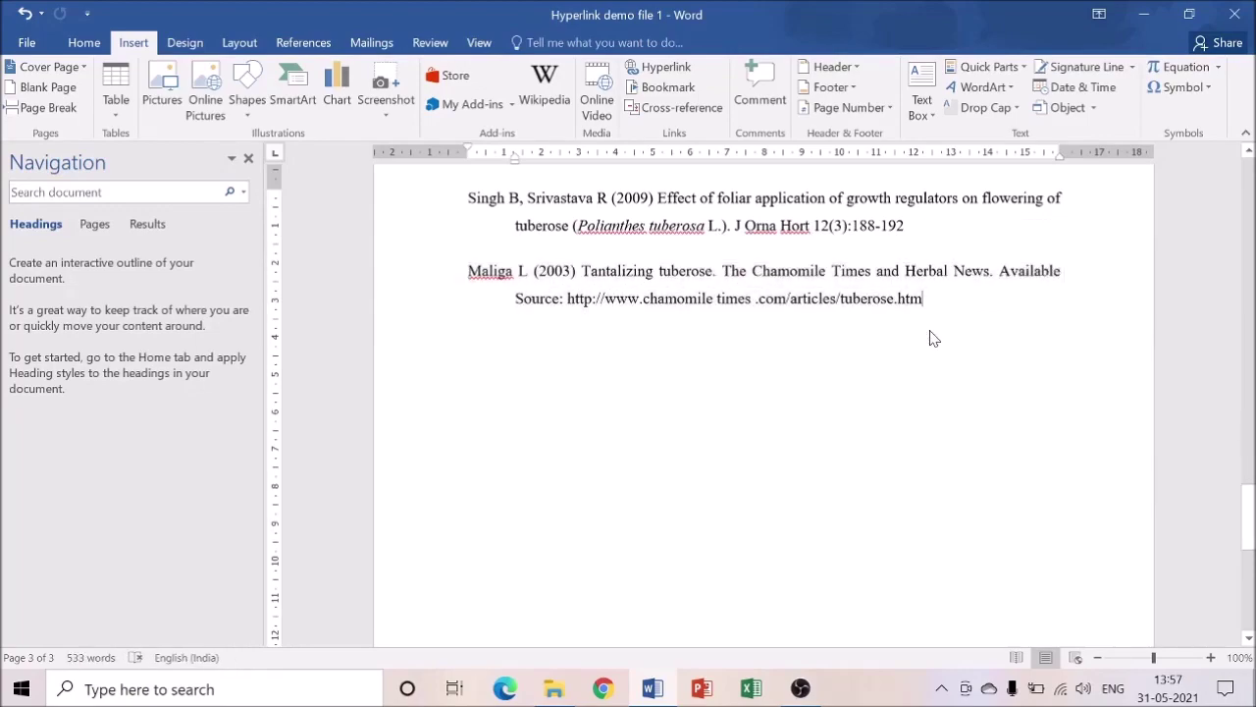
# Step: Select the 2002 citation in the first paragraph, open its hyperlink with the Open Hyperlink command and return to the text
pyautogui.scroll(20, 933, 338)
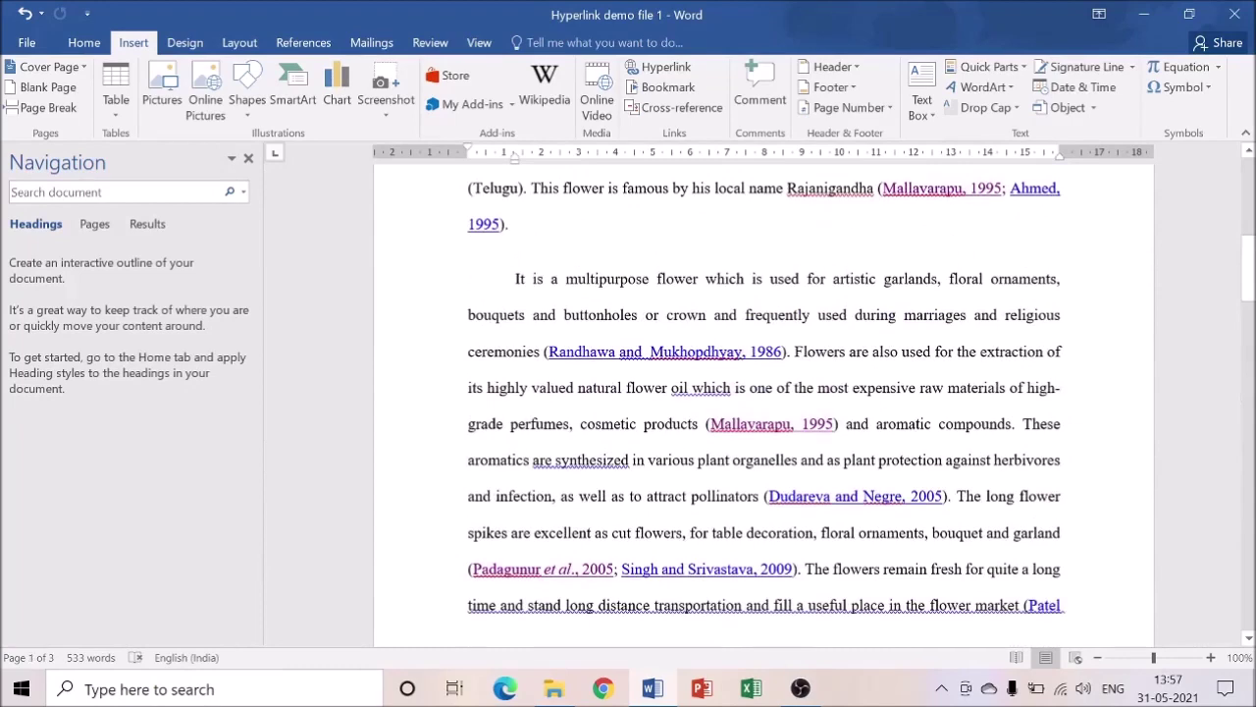
pyautogui.scroll(5, 933, 339)
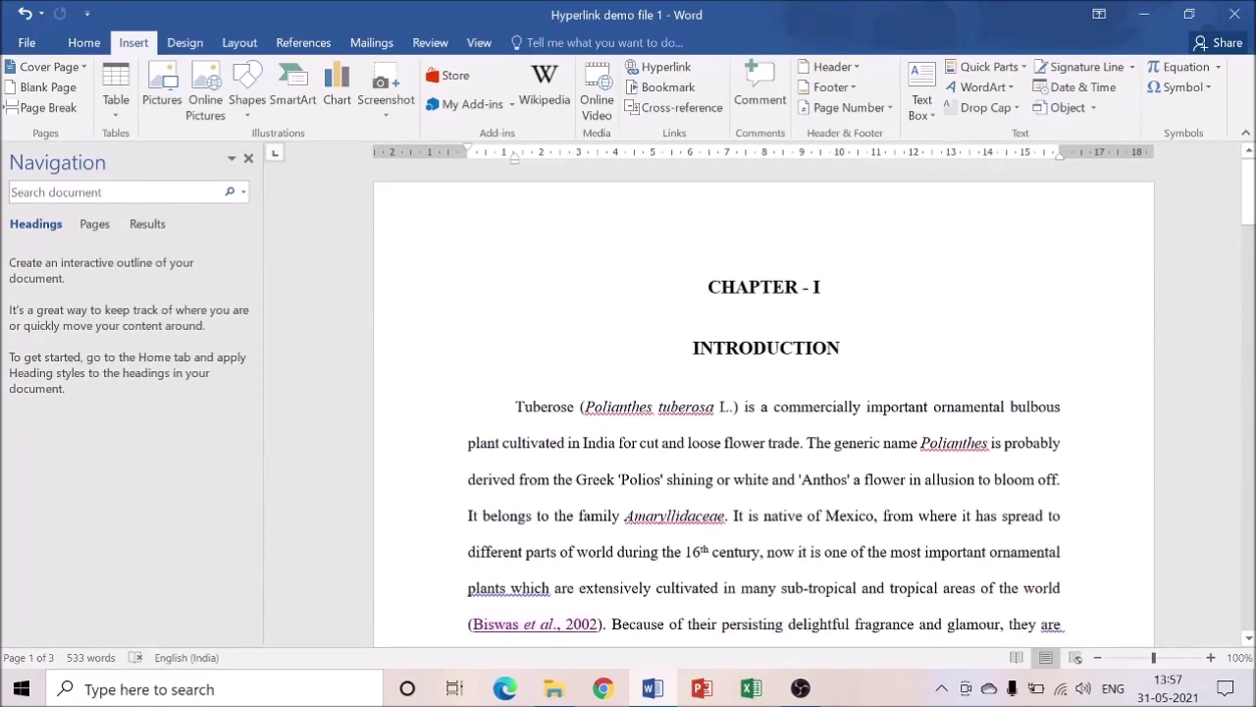
pyautogui.scroll(-3, 929, 329)
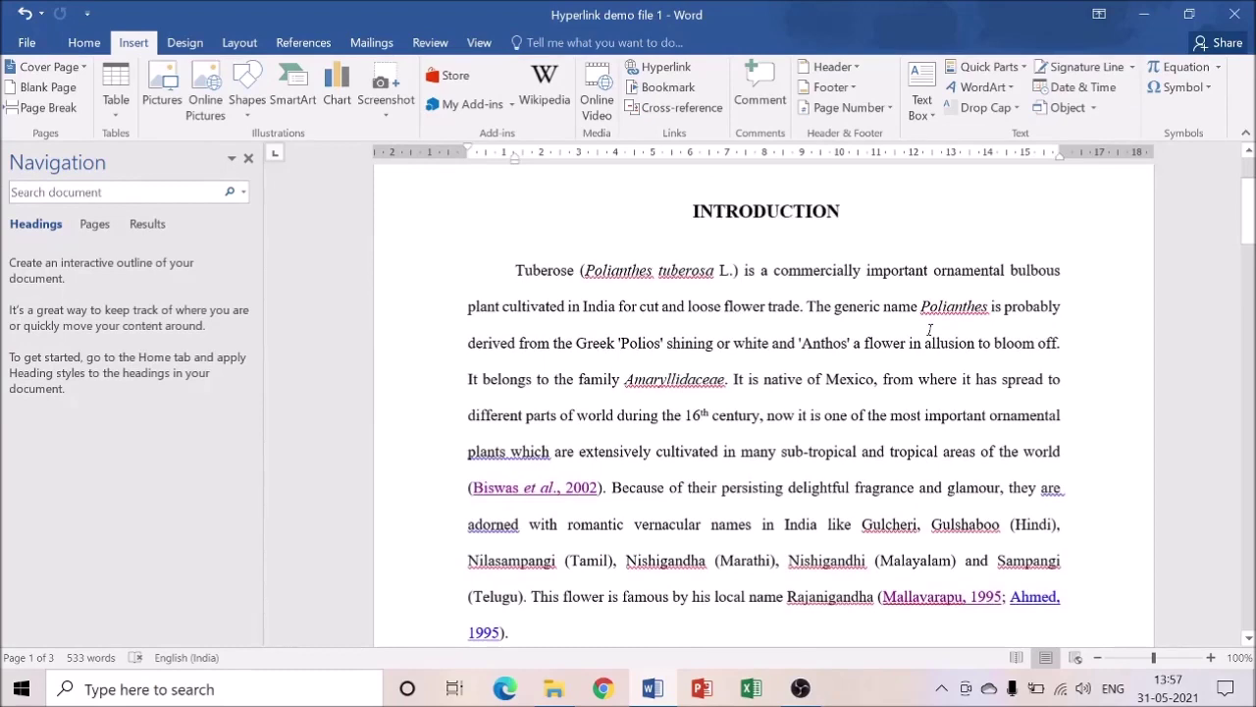
pyautogui.scroll(-1, 930, 330)
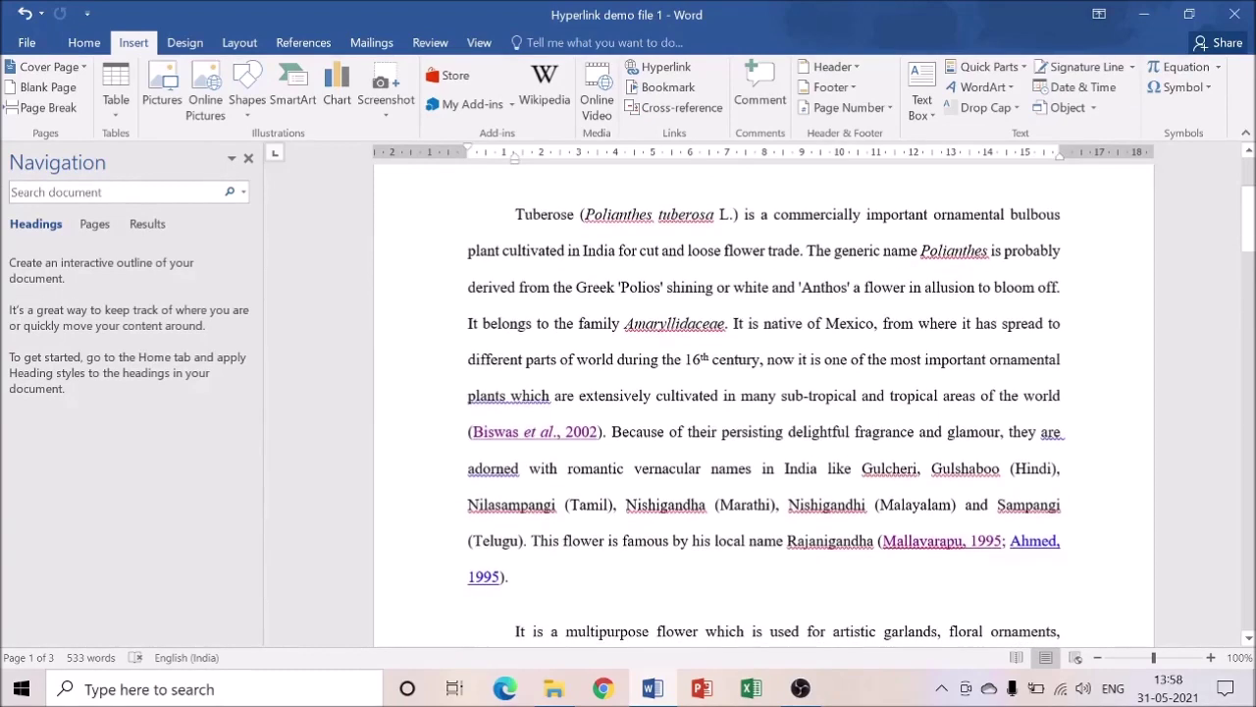
pyautogui.click(604, 431)
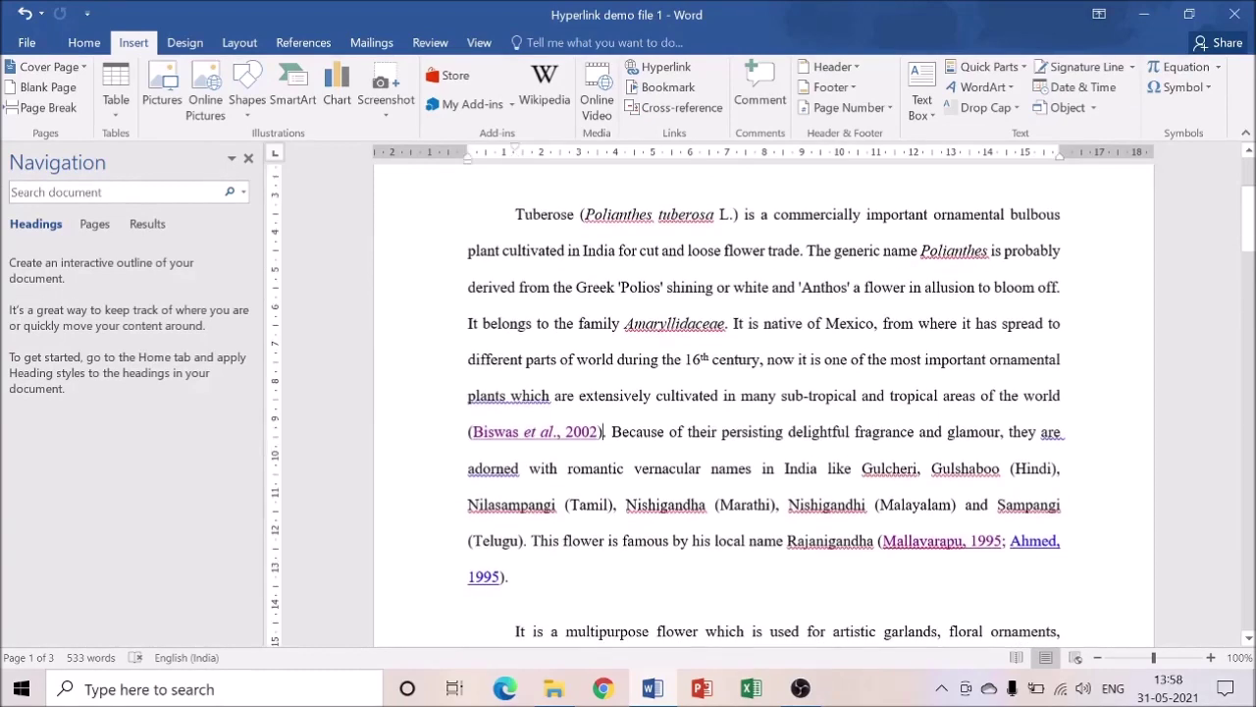
pyautogui.scroll(-1, 604, 432)
pyautogui.moveTo(608, 392); pyautogui.dragTo(488, 402)
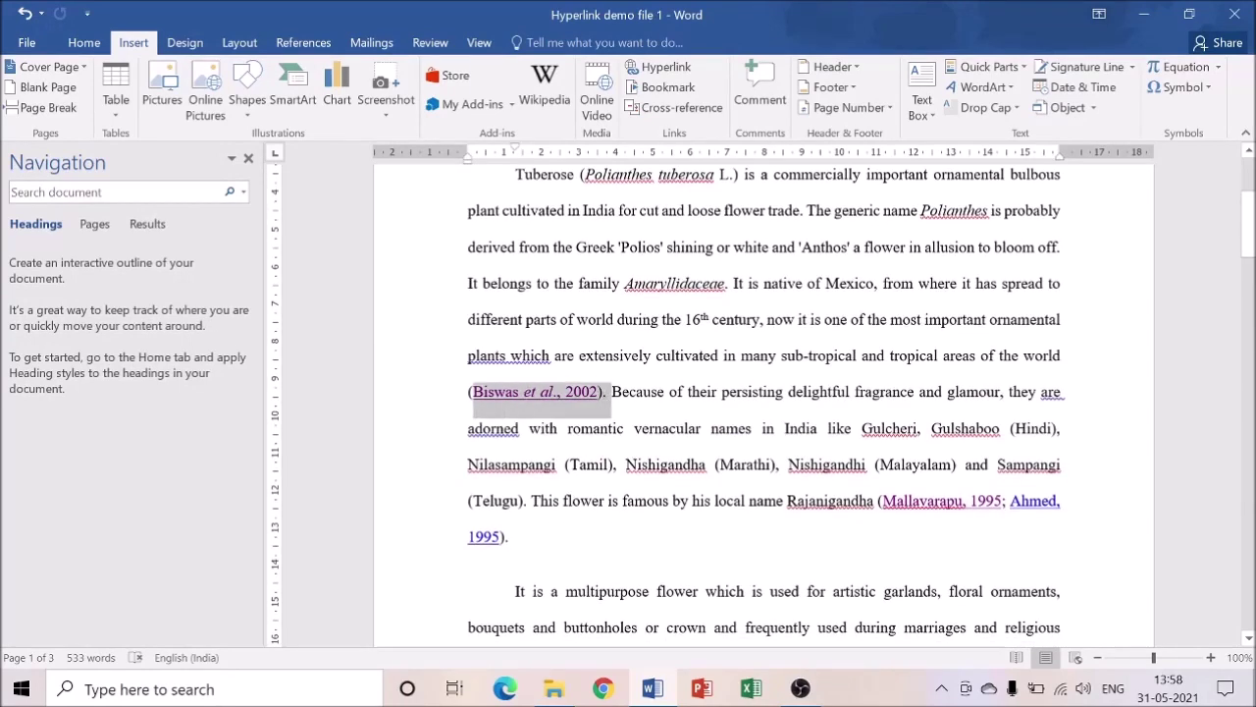
pyautogui.rightClick(488, 404)
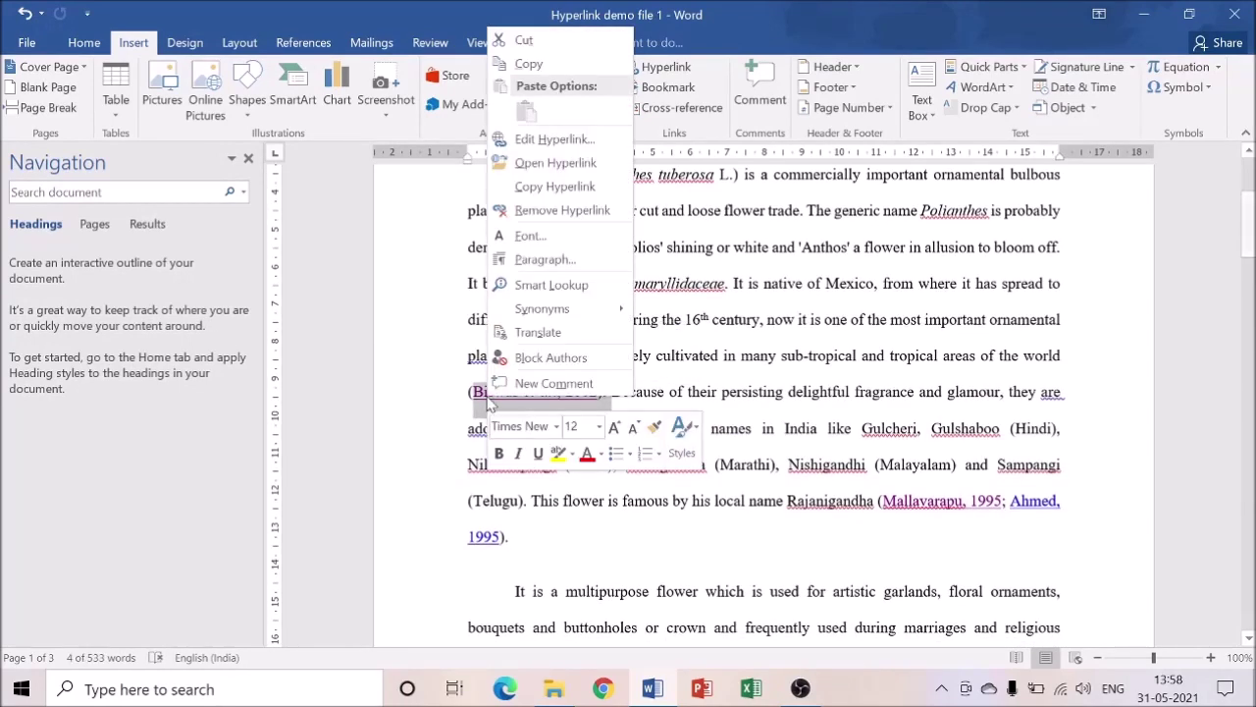
pyautogui.click(530, 165)
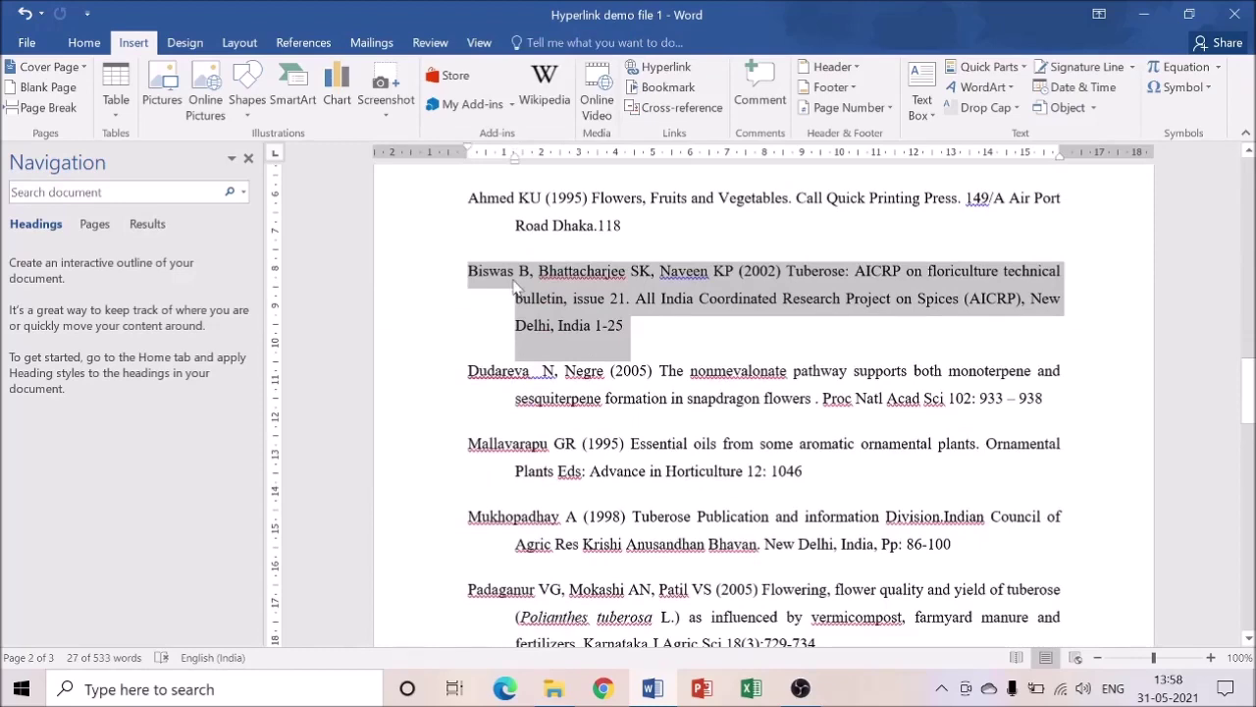
pyautogui.hotkey('alt', 'Left')
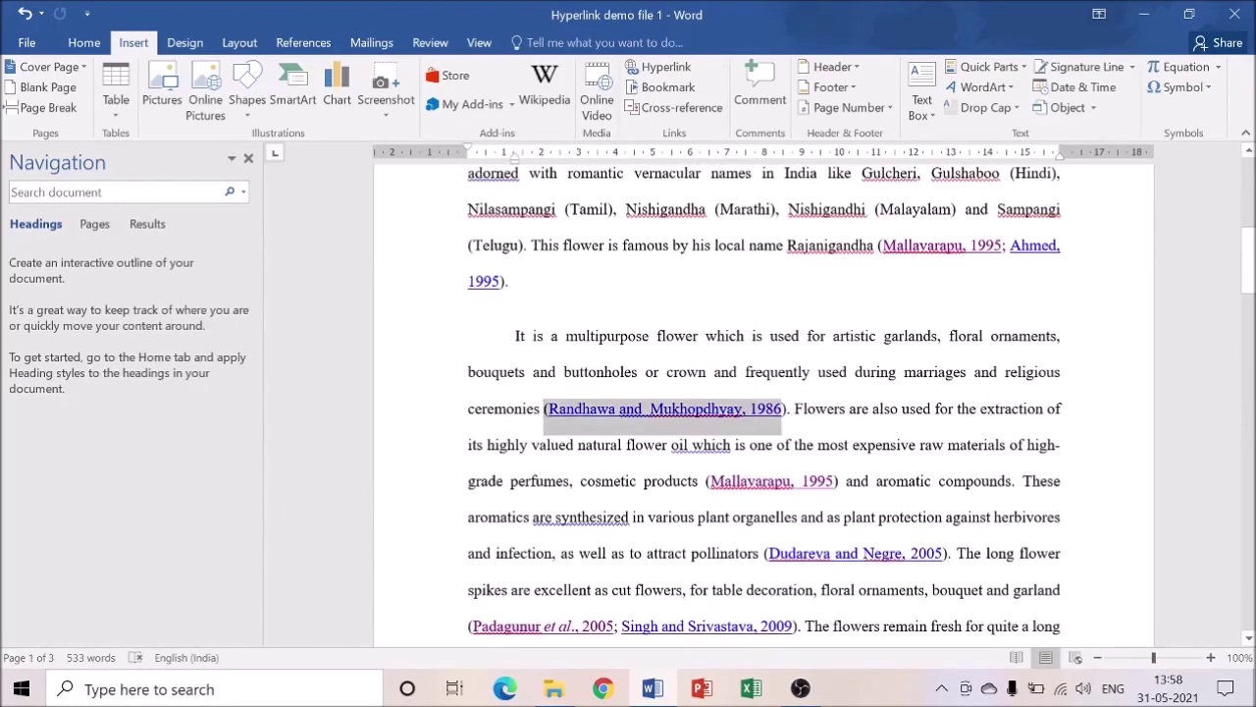
# Step: Open the hyperlink of the 1986 citation after "religious ceremonies" with Open Hyperlink and check its reference entry
pyautogui.click(766, 409)
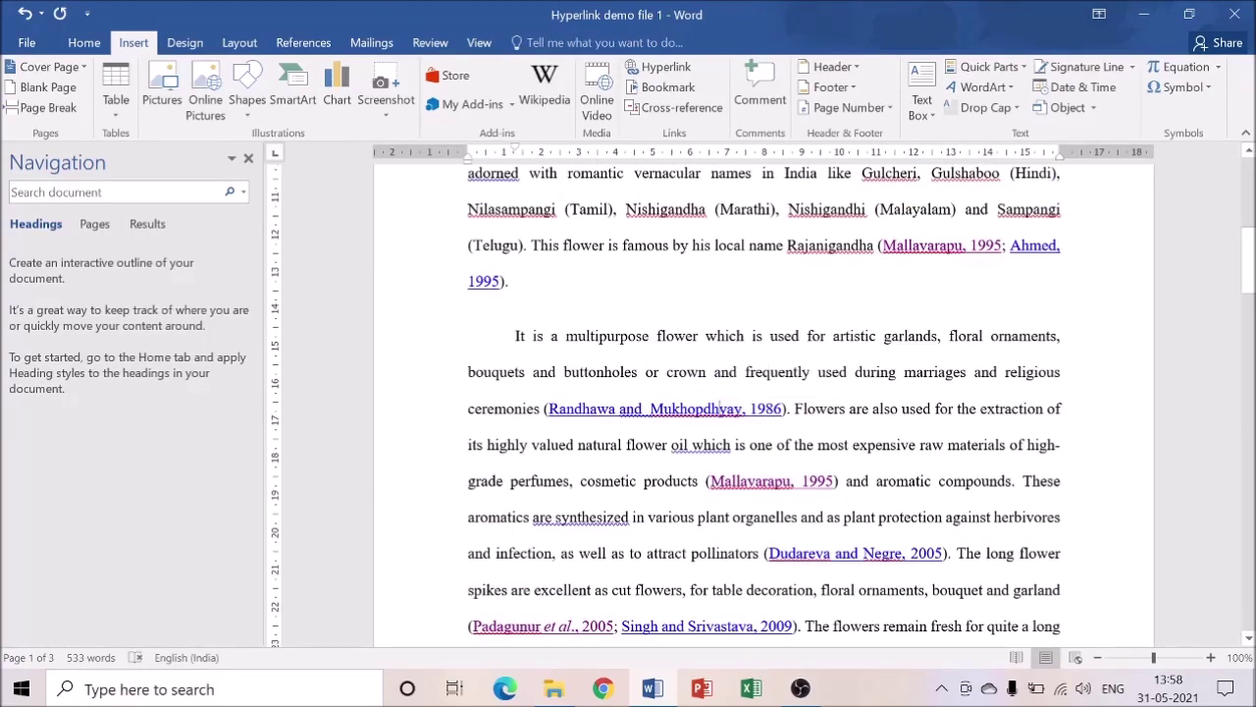
pyautogui.rightClick(574, 417)
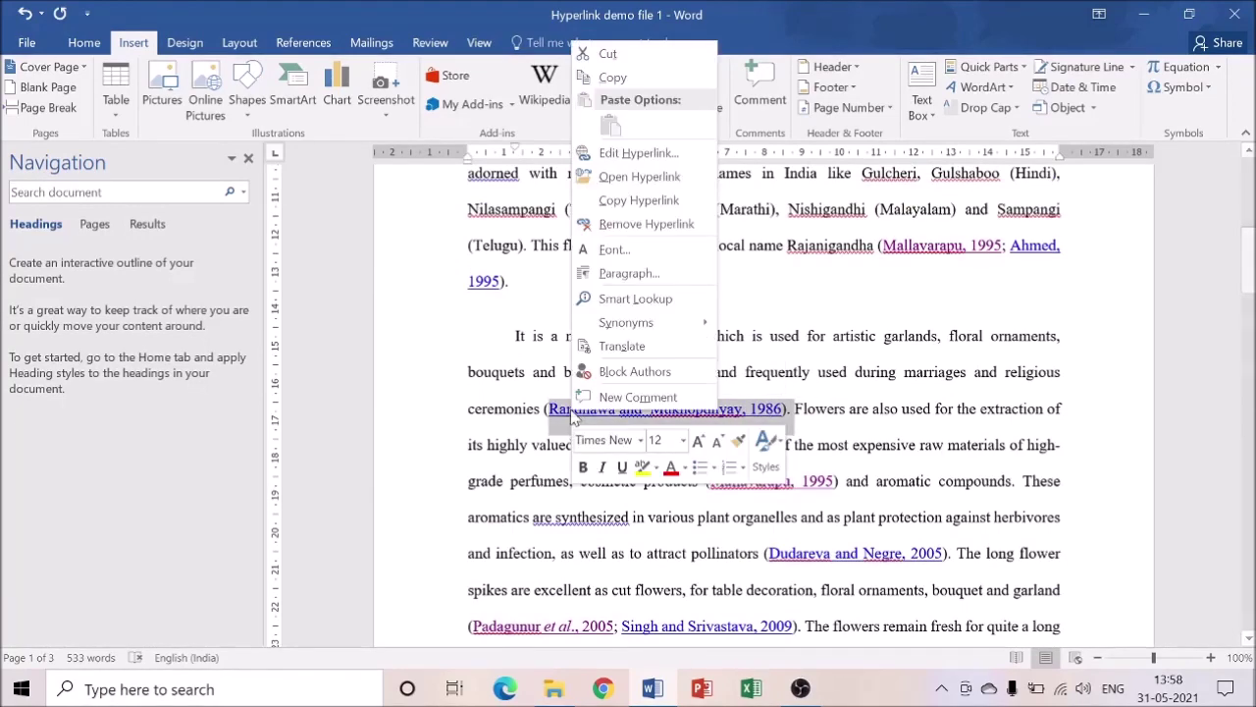
pyautogui.click(624, 179)
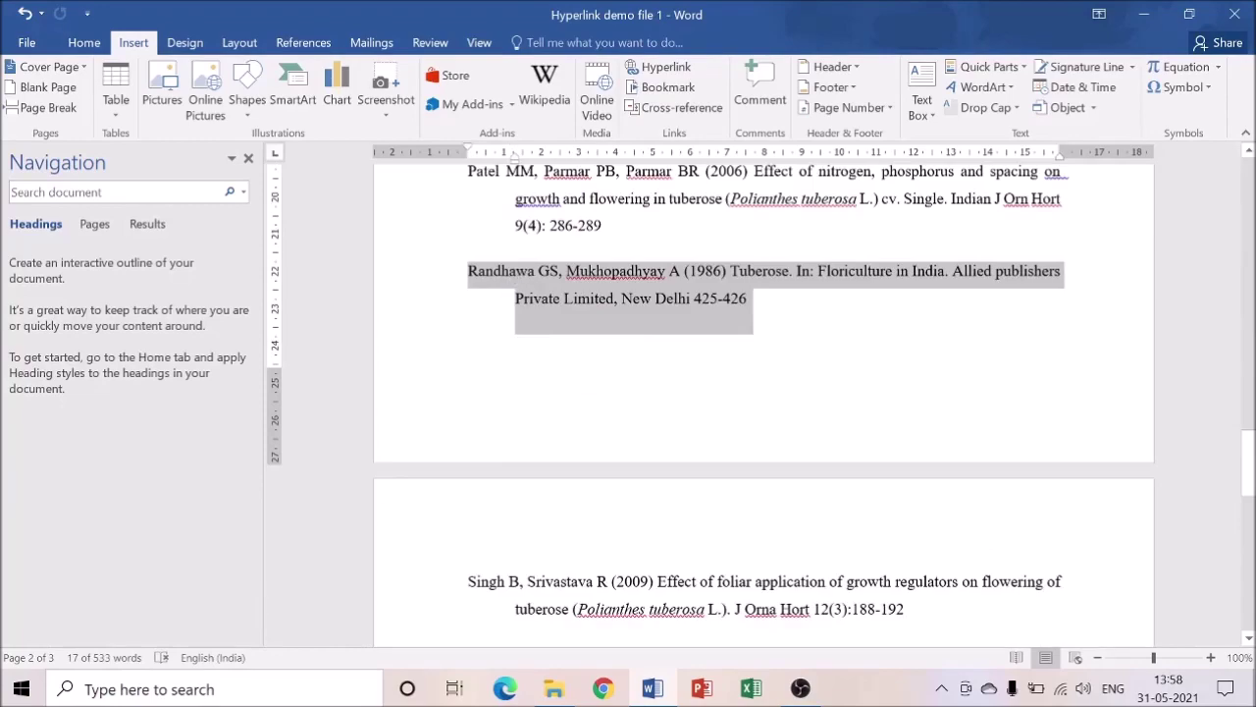
pyautogui.click(793, 317)
# Step: Select the 1986 citation after "religious ceremonies" and view its hyperlink commands, including Remove Hyperlink, without applying any
pyautogui.scroll(15, 793, 317)
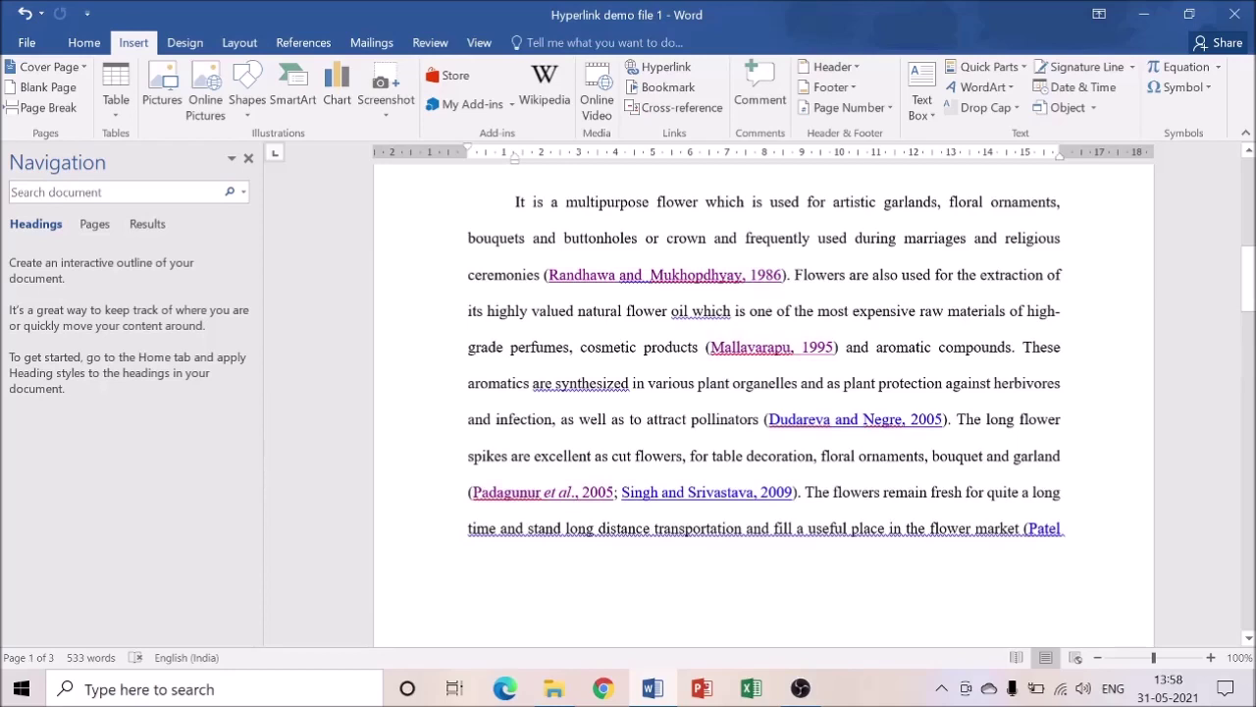
pyautogui.moveTo(789, 275); pyautogui.dragTo(549, 276)
pyautogui.rightClick(601, 279)
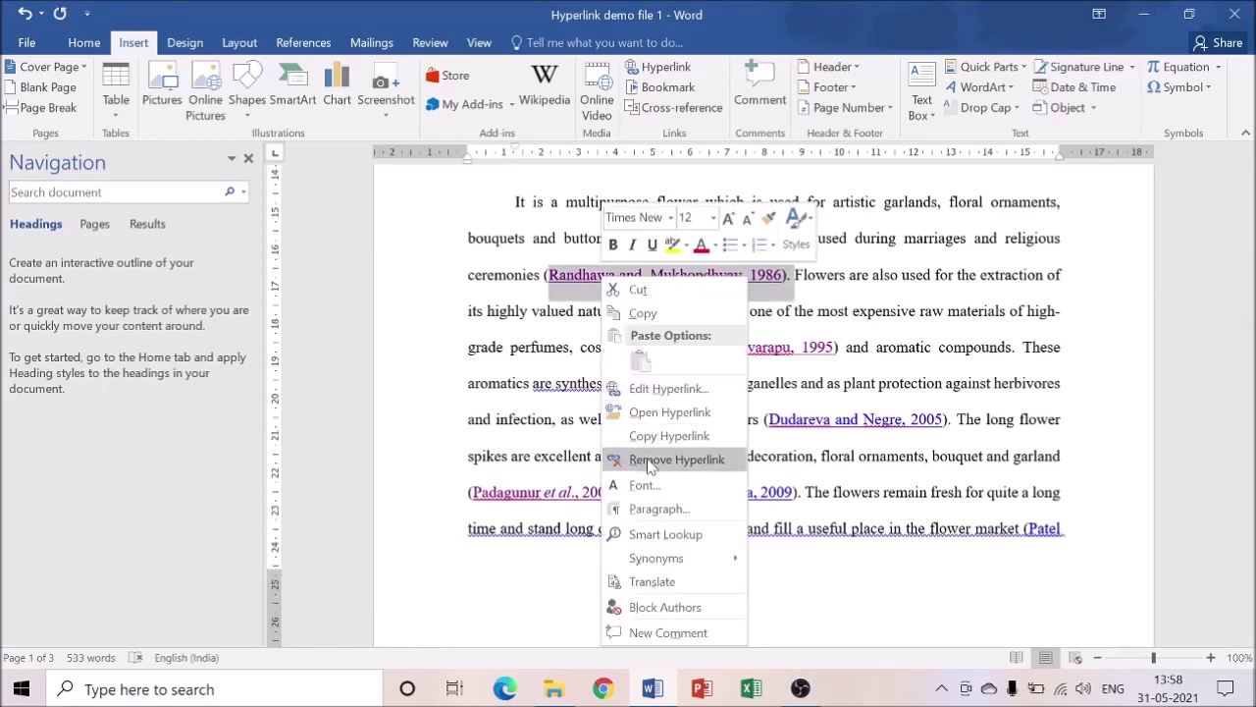
pyautogui.press('Escape')
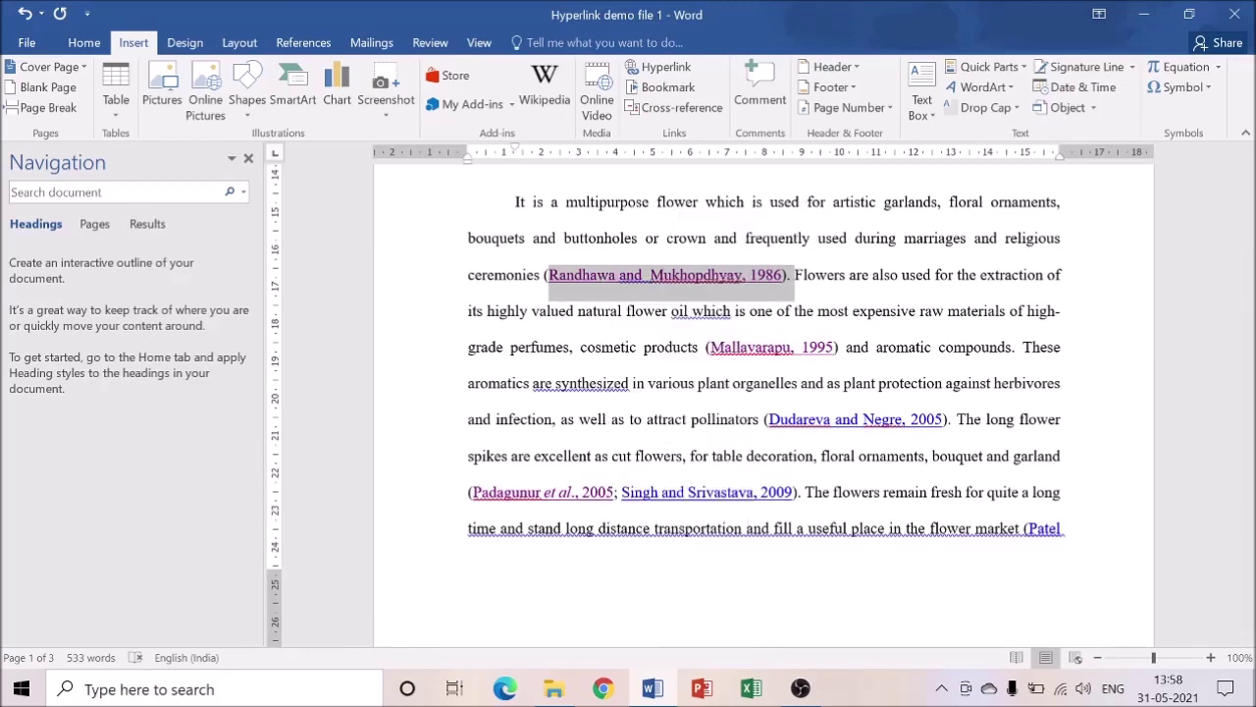